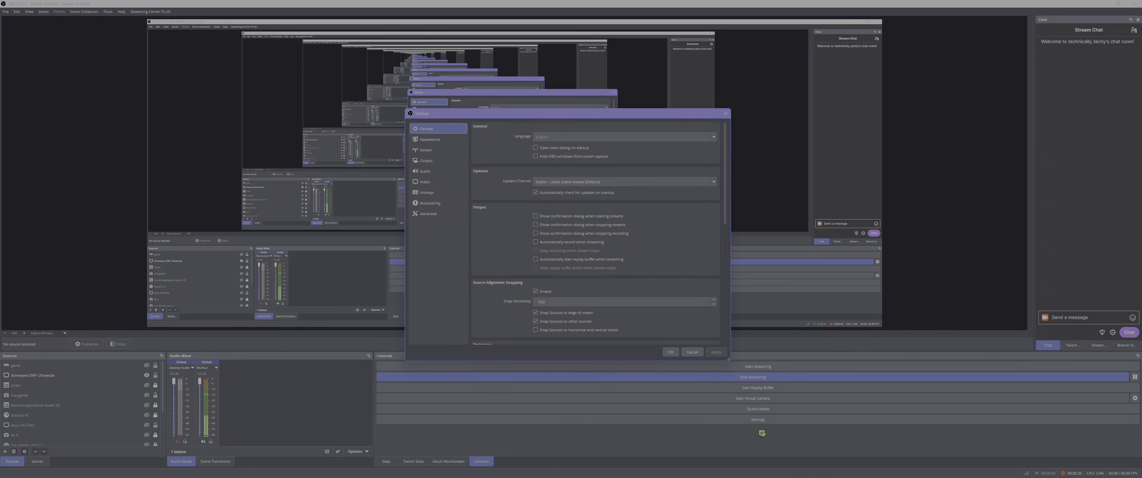
# Review the advanced settings and the recording encoder settings, including the available encoder profile options
pyautogui.click(436, 214)
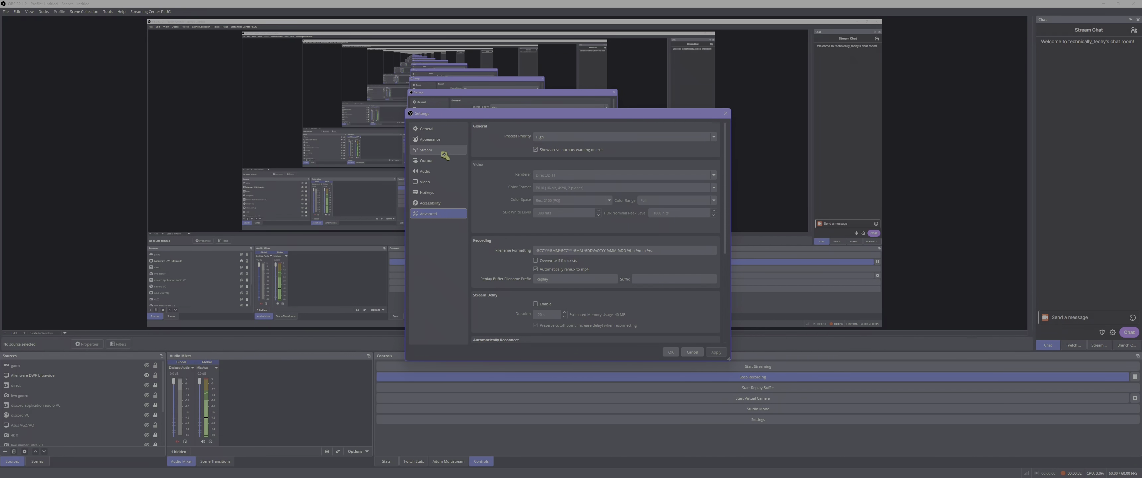
pyautogui.click(429, 139)
pyautogui.click(426, 161)
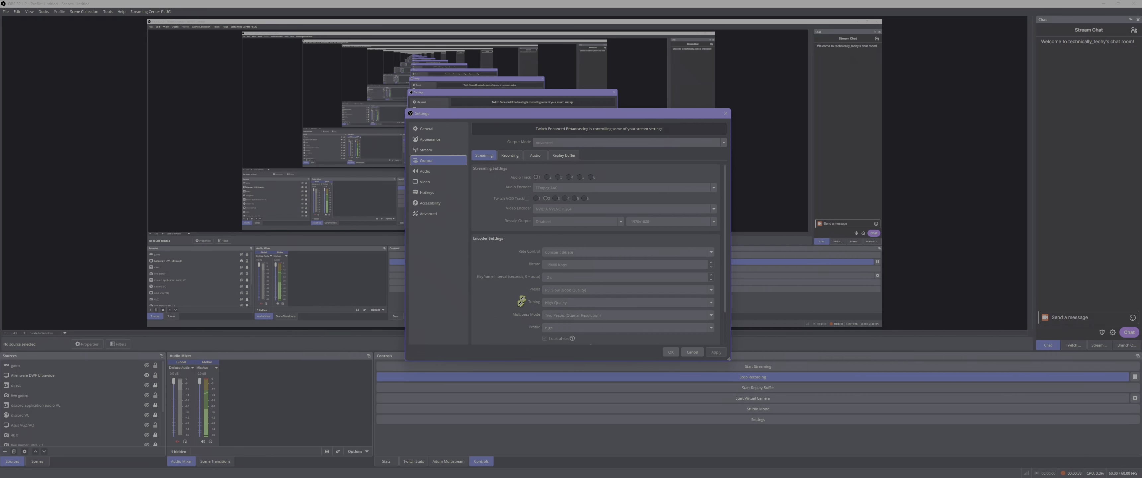
pyautogui.click(508, 162)
pyautogui.scroll(-2, 481, 313)
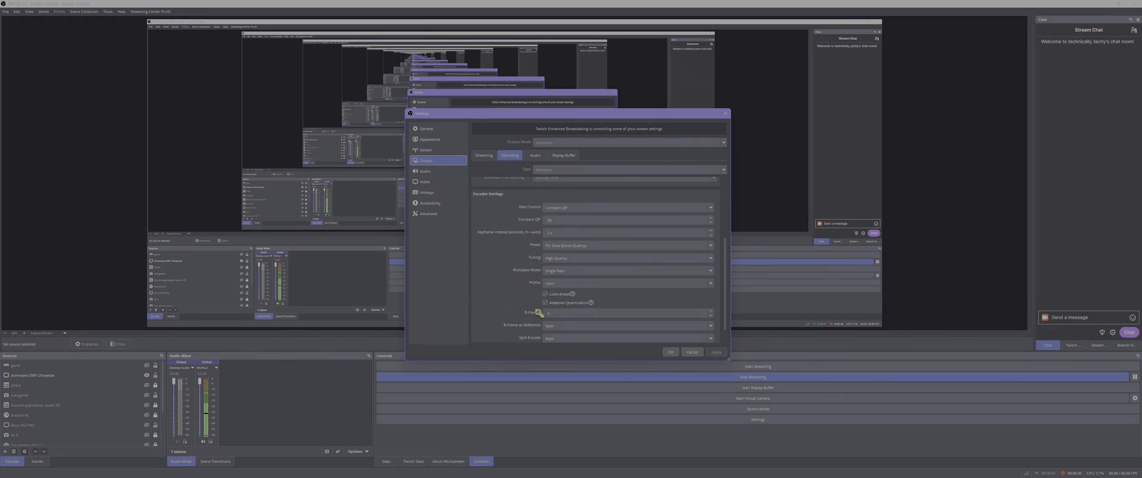
pyautogui.click(580, 284)
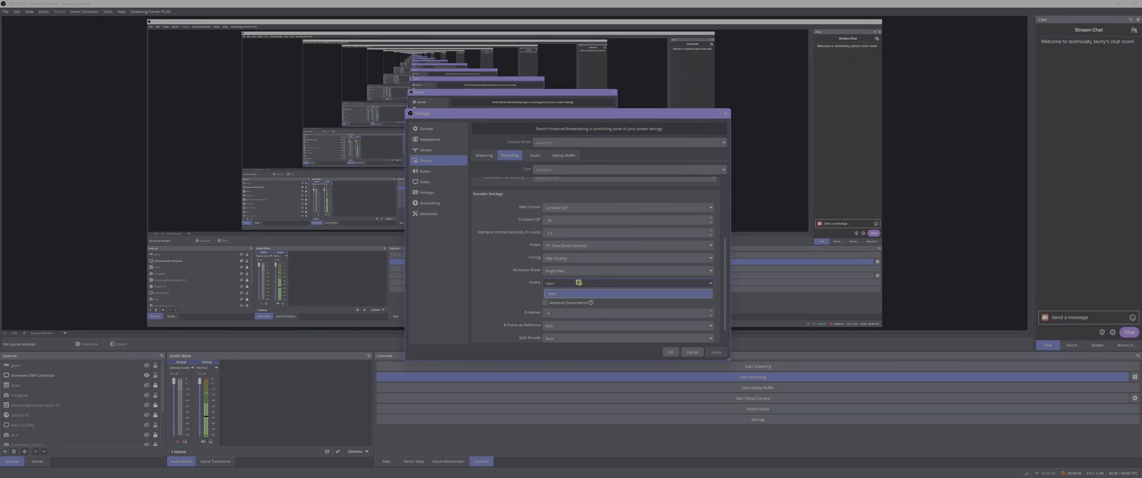
pyautogui.click(579, 283)
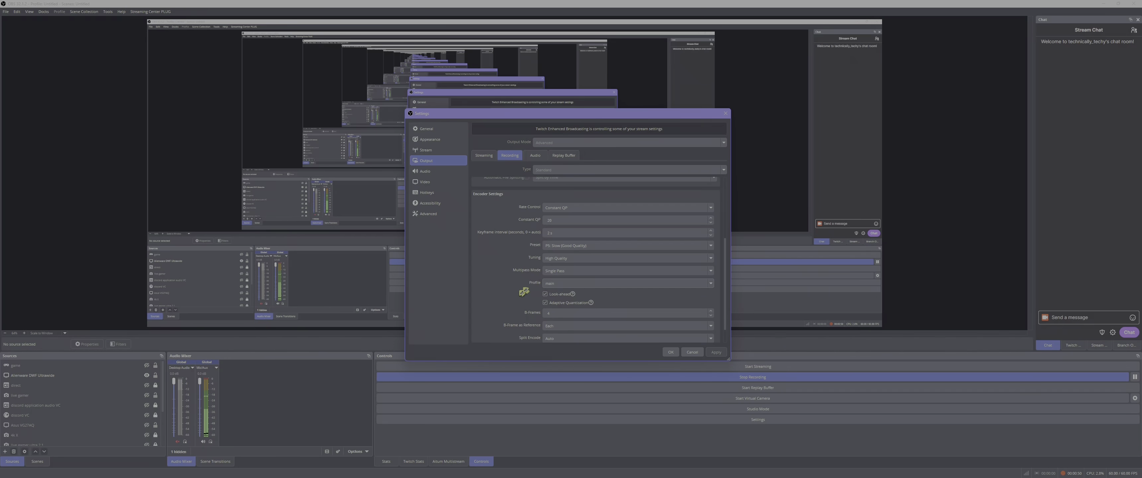
pyautogui.scroll(3, 524, 292)
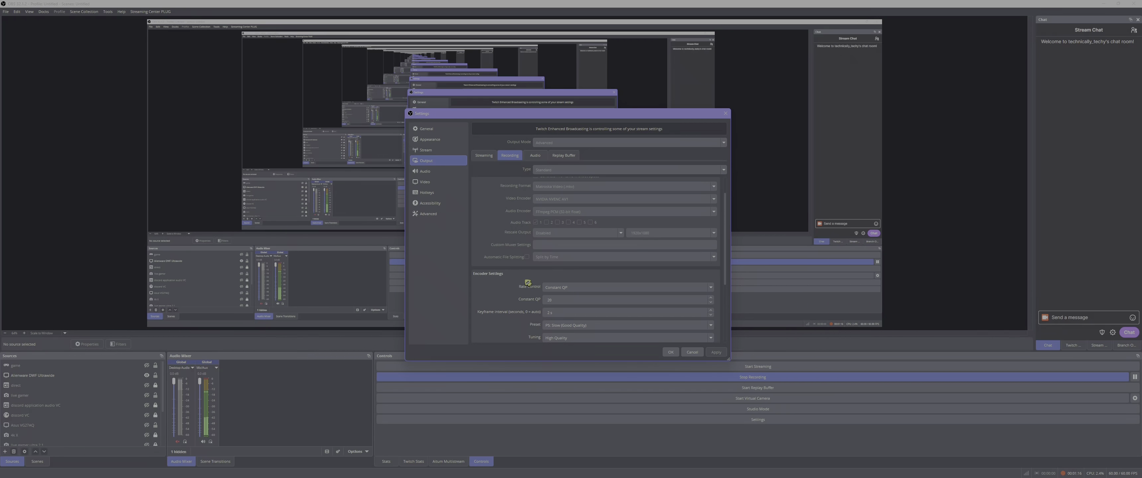
# Check the output audio track settings and the global audio devices, and close the settings without saving
pyautogui.click(534, 155)
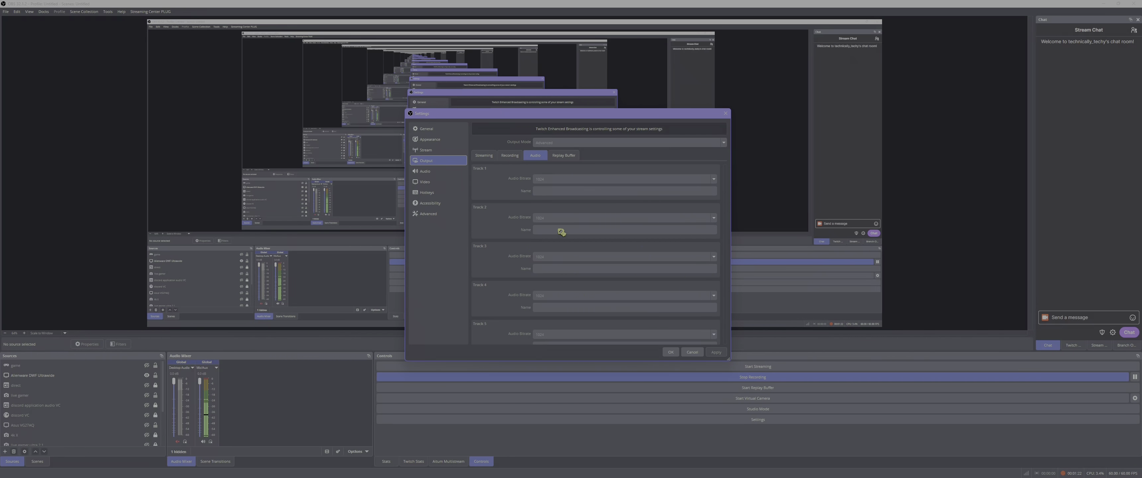
pyautogui.click(430, 171)
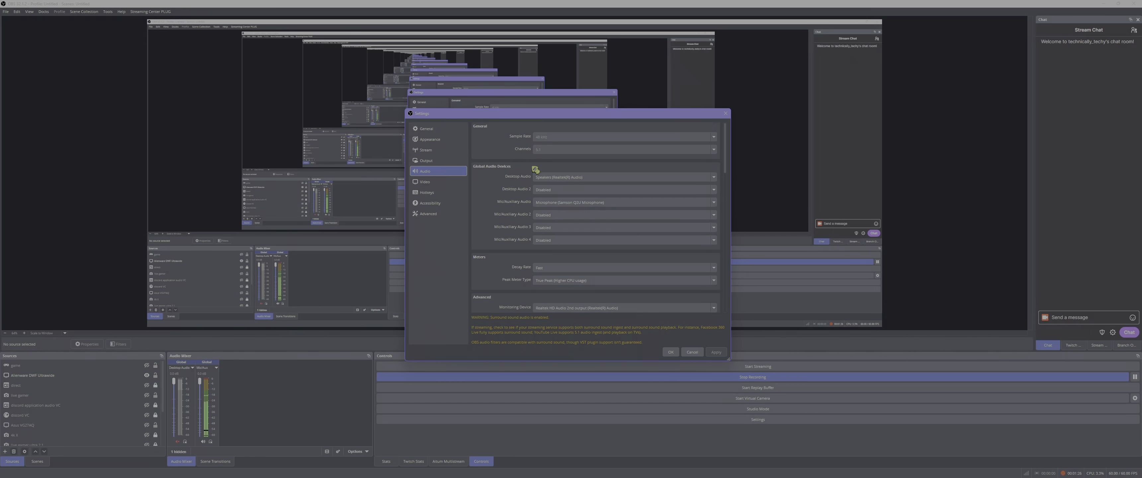
pyautogui.click(426, 160)
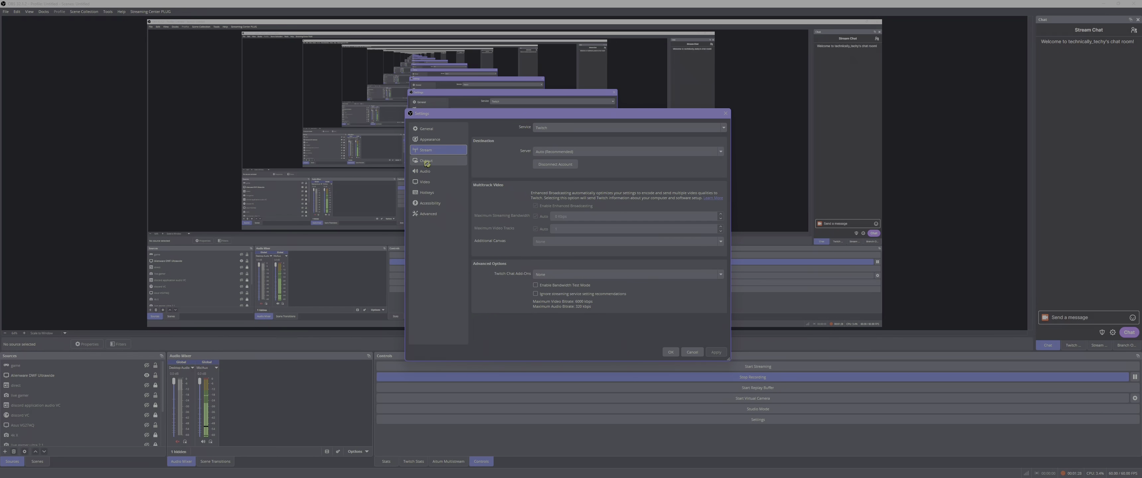
pyautogui.click(535, 155)
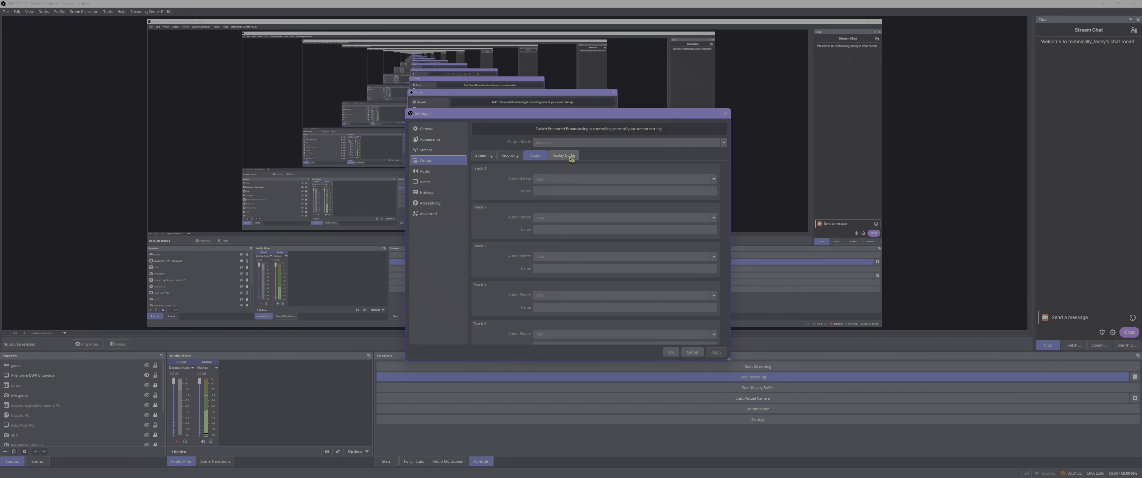
pyautogui.click(693, 351)
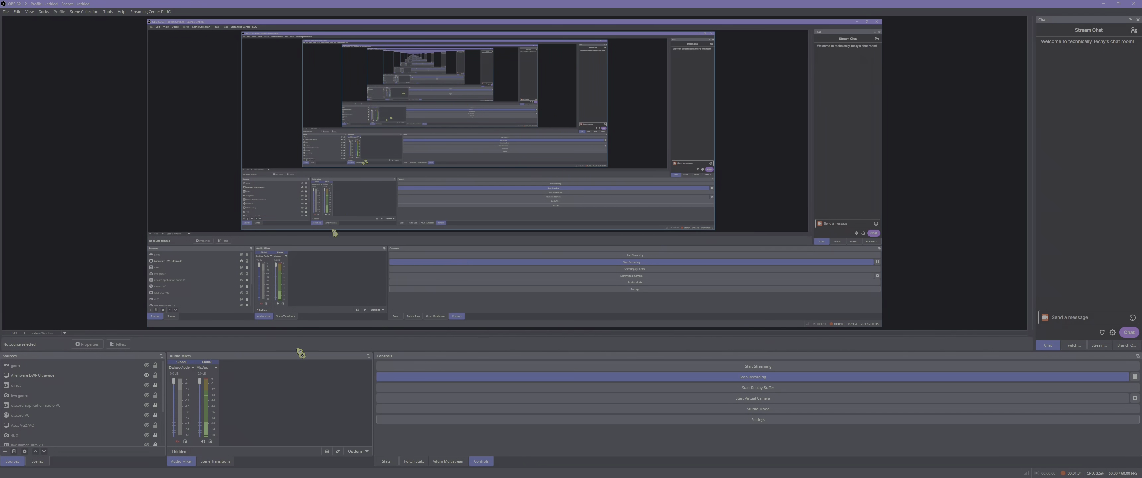
# Enable Force SDR in the properties of the Alienware DWF ultrawide display capture source
pyautogui.click(112, 376)
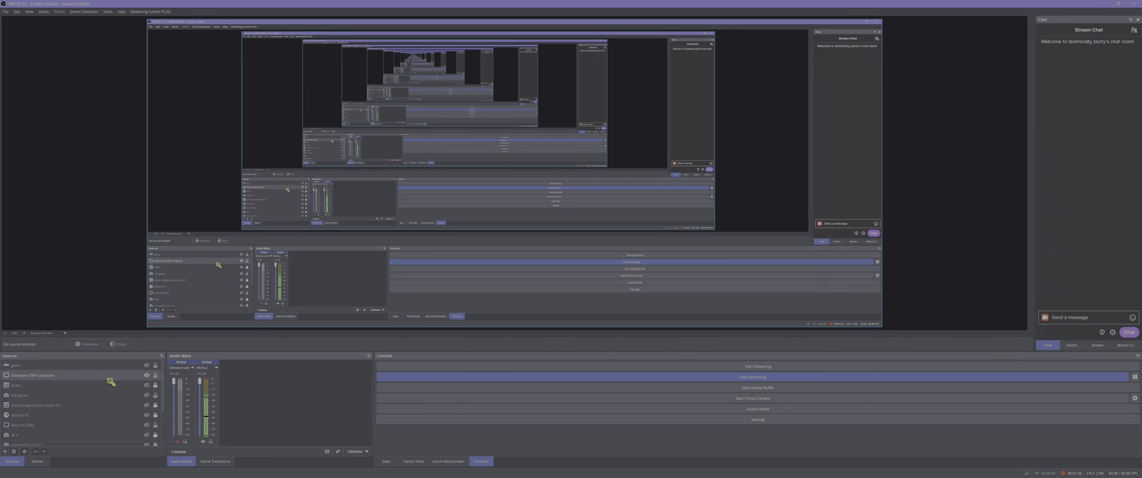
pyautogui.click(87, 345)
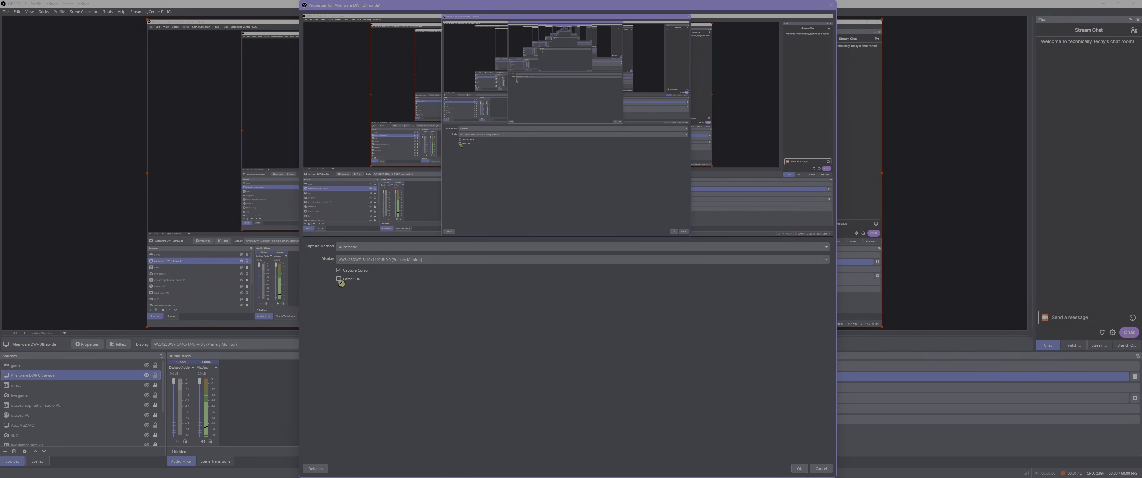
pyautogui.click(339, 280)
pyautogui.click(800, 469)
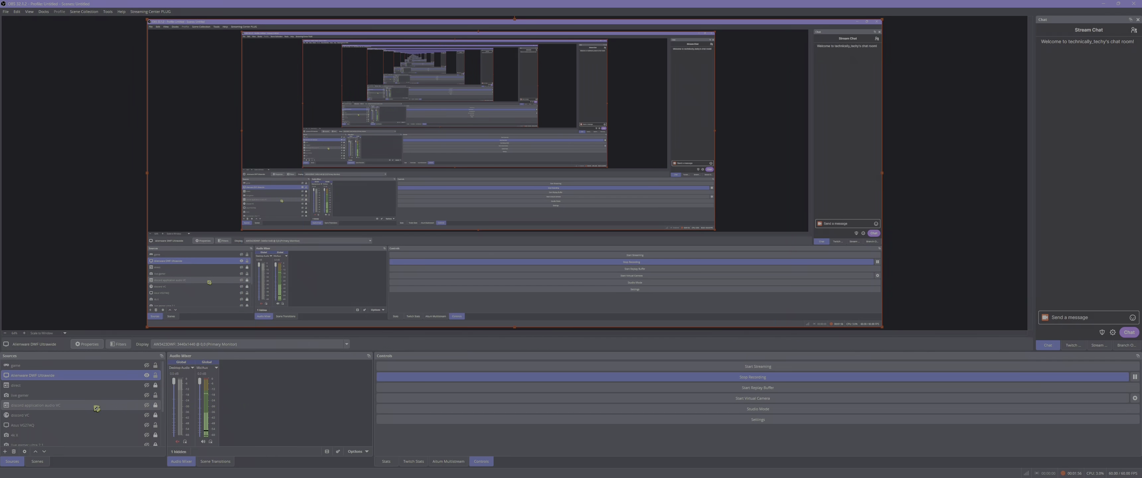
# Inspect the FPS, video format and color space options in the live gamer capture source's properties
pyautogui.click(53, 395)
pyautogui.click(89, 345)
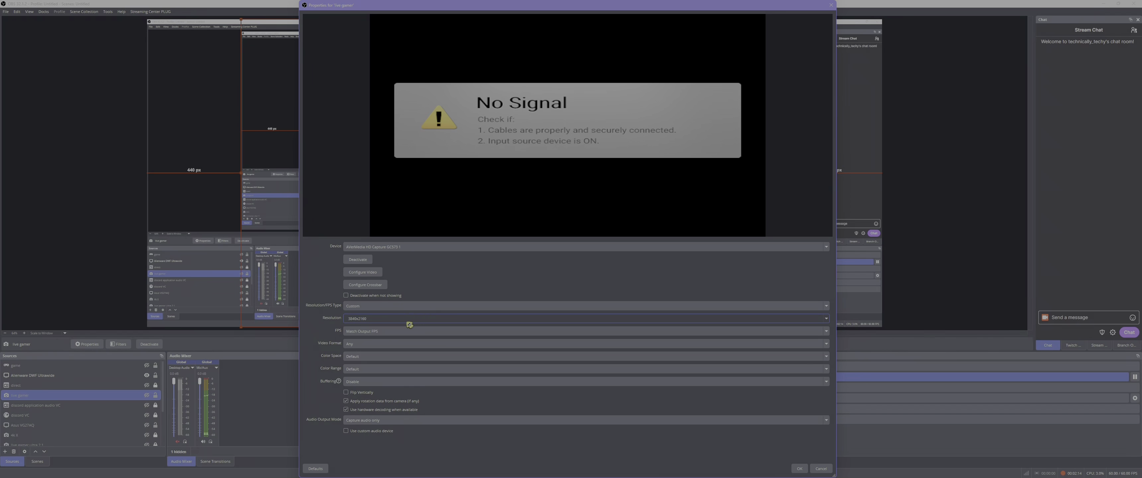
pyautogui.click(402, 333)
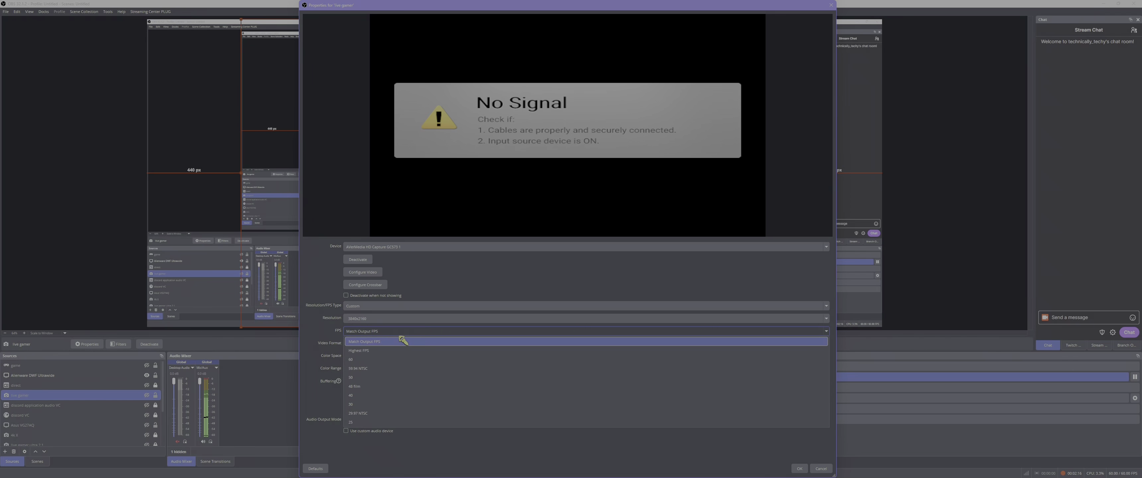
pyautogui.click(402, 341)
pyautogui.click(401, 346)
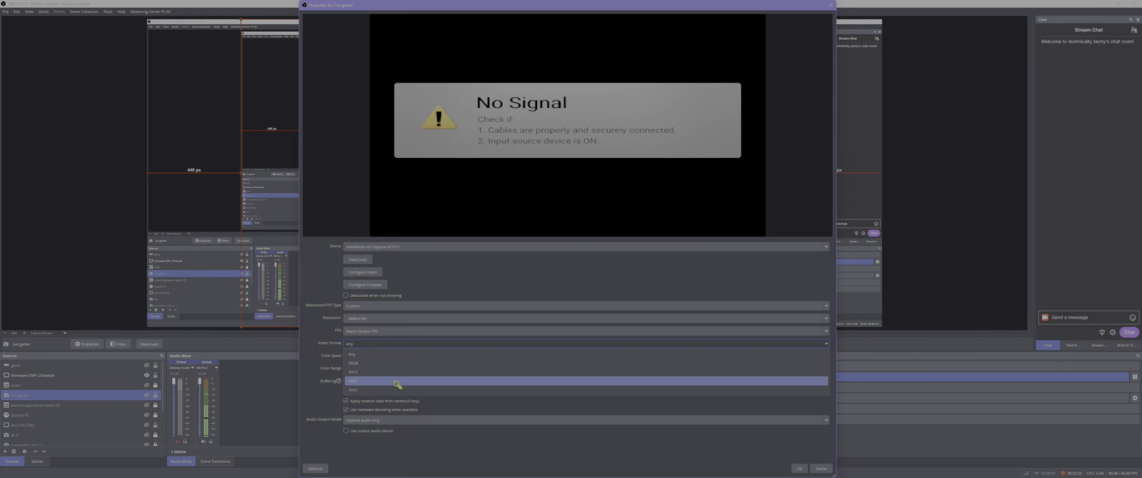
pyautogui.click(353, 354)
pyautogui.click(355, 357)
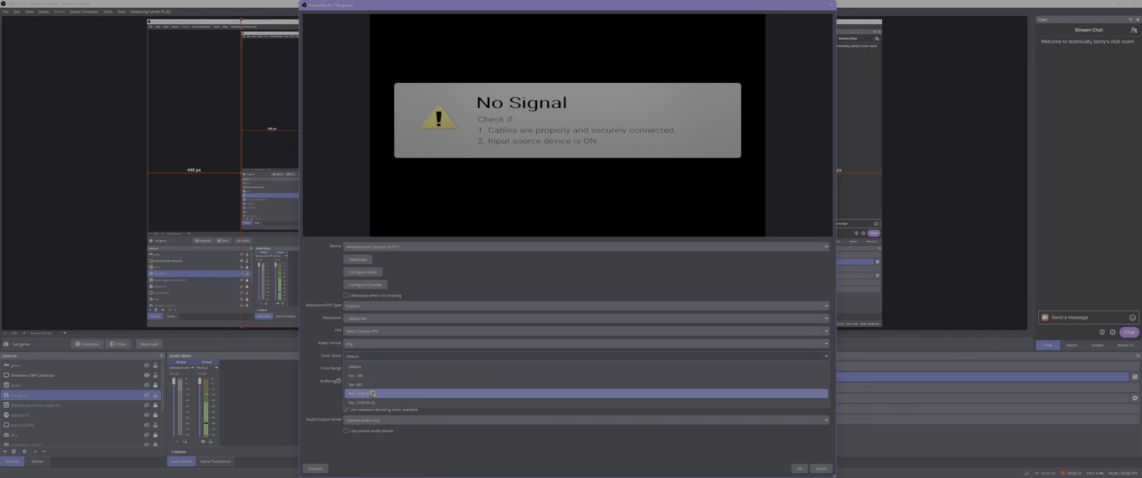
pyautogui.click(328, 387)
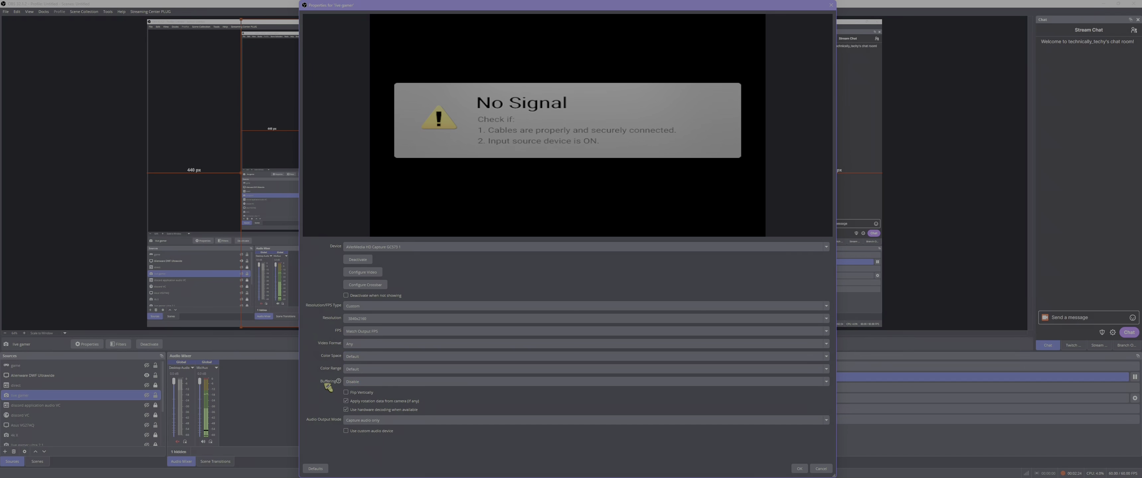
# Inspect the color range and buffering options of the live gamer source and close its properties without saving
pyautogui.click(371, 372)
pyautogui.click(370, 373)
pyautogui.click(361, 382)
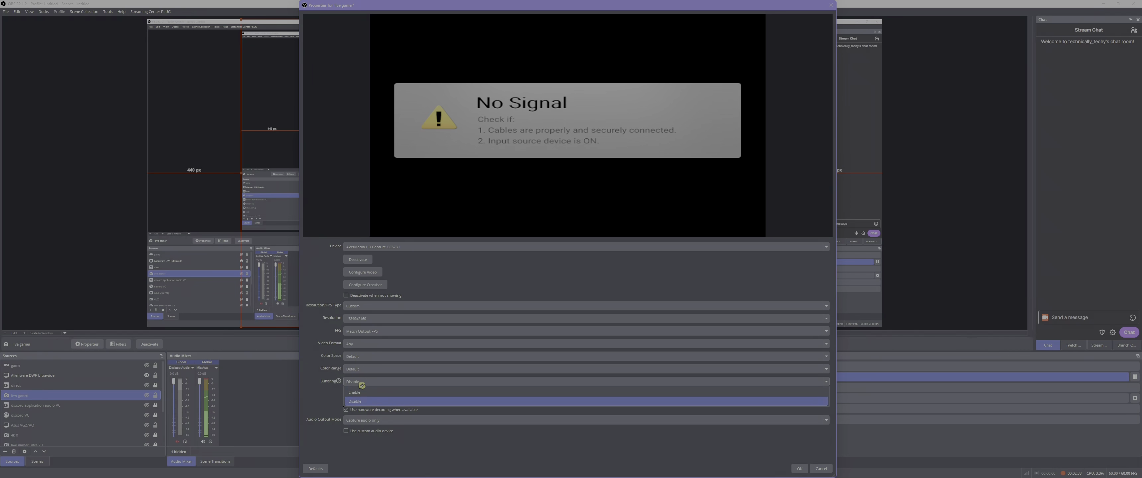
pyautogui.click(361, 384)
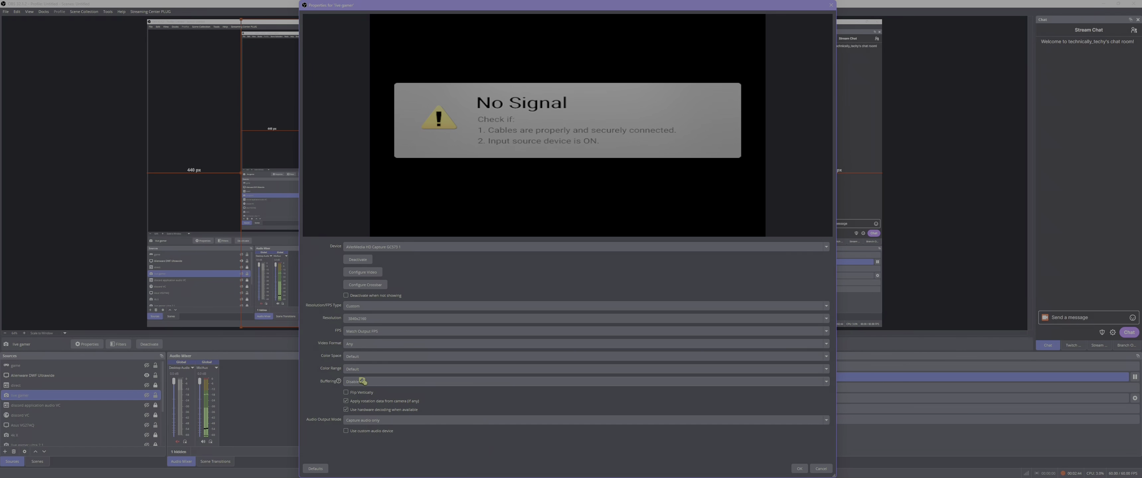
pyautogui.moveTo(341, 384)
pyautogui.click(827, 470)
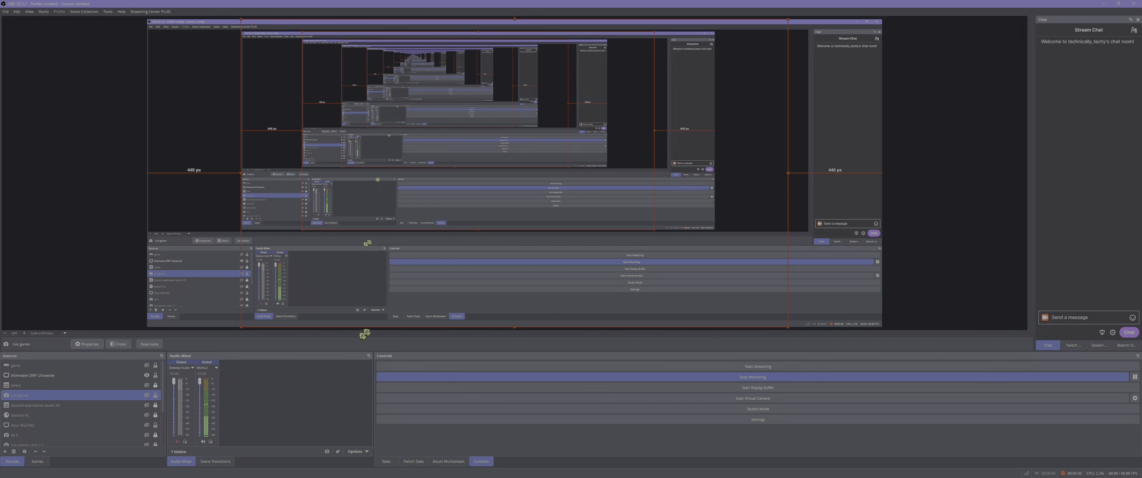
pyautogui.click(61, 433)
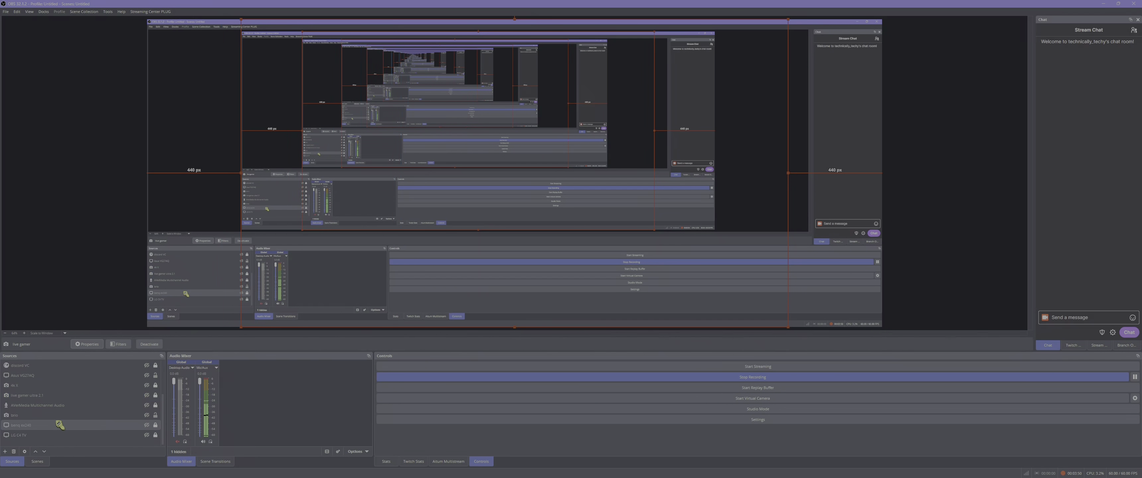
pyautogui.scroll(-3, 58, 412)
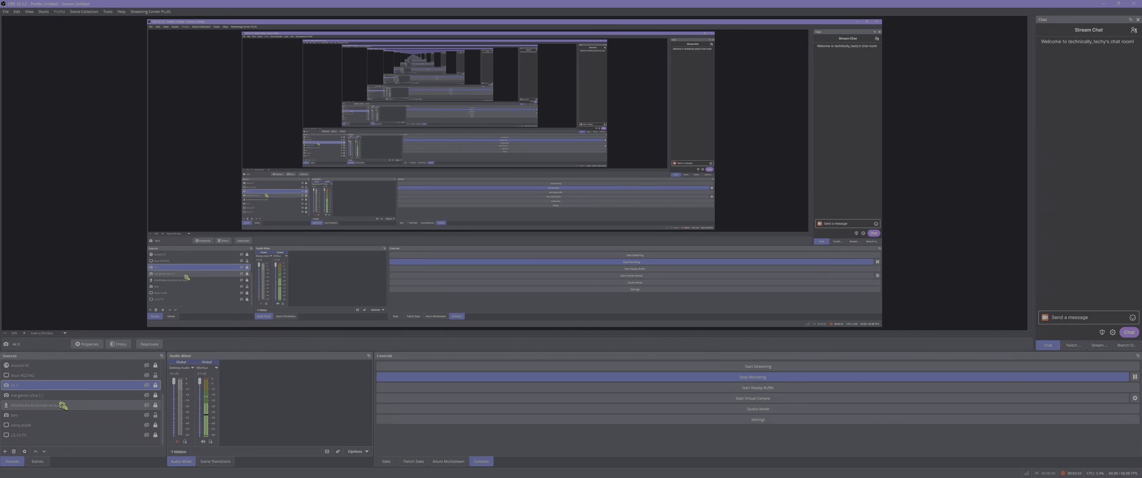
pyautogui.click(65, 397)
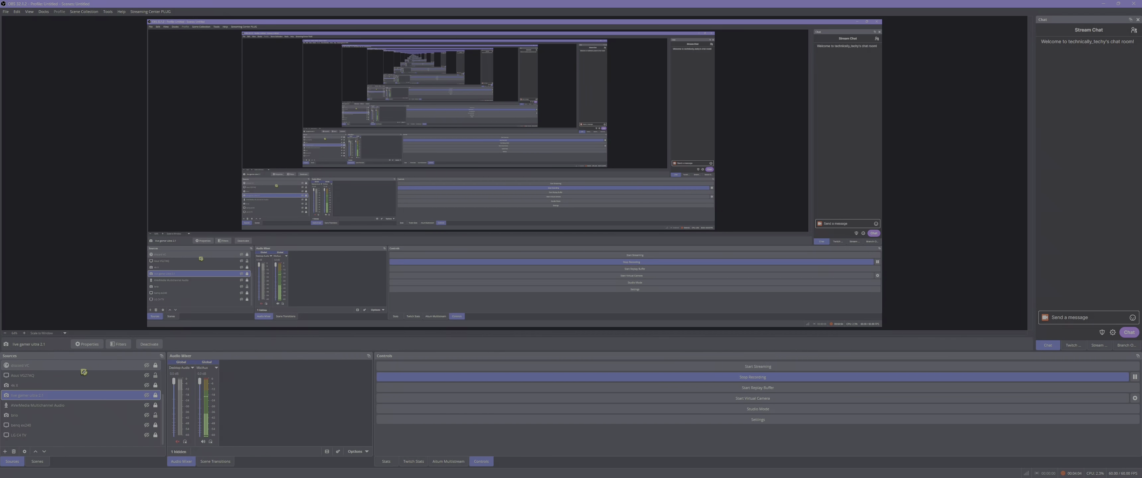
pyautogui.click(153, 12)
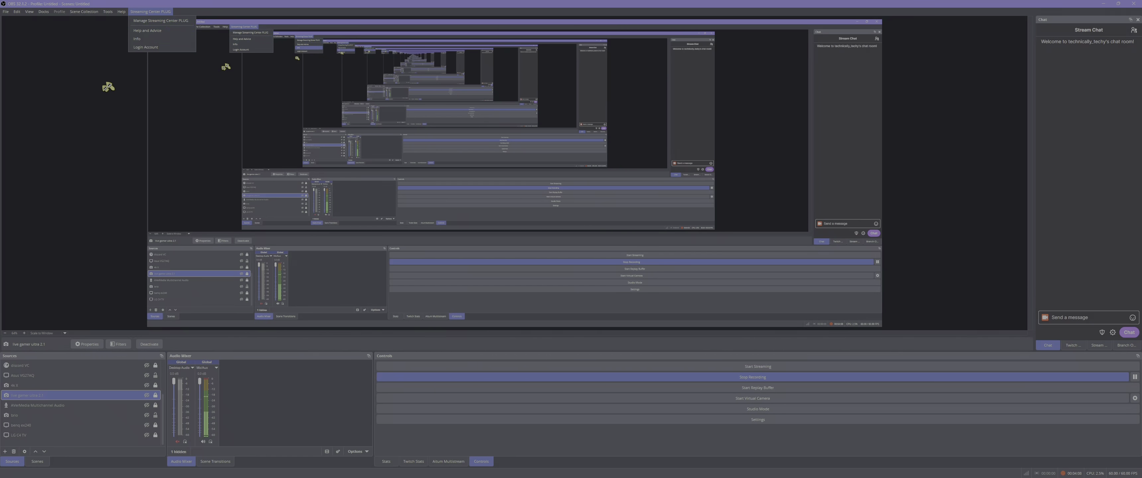
pyautogui.click(52, 125)
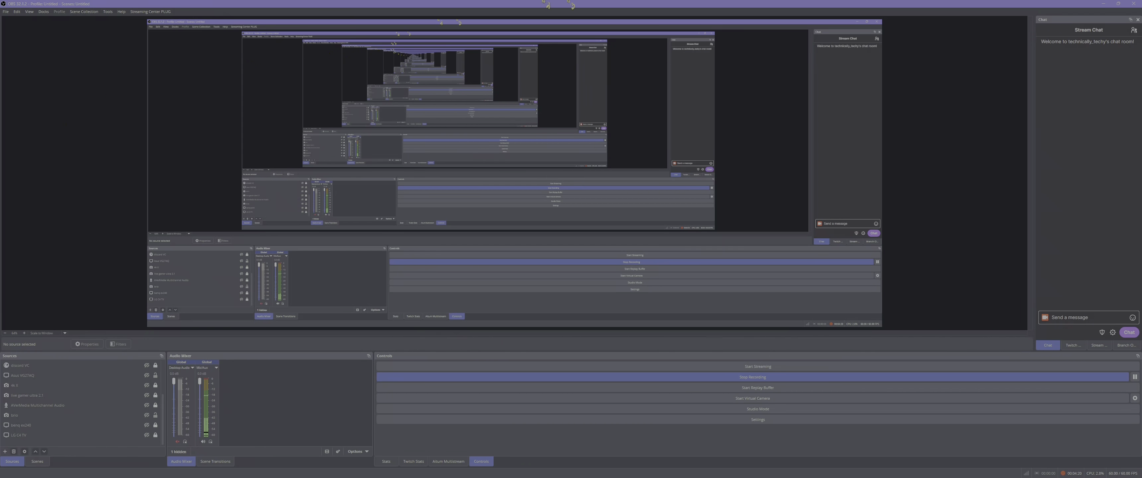
# Minimize OBS, switch to the NVIDIA app to review the G-SYNC and display properties, and minimize it
pyautogui.click(1104, 5)
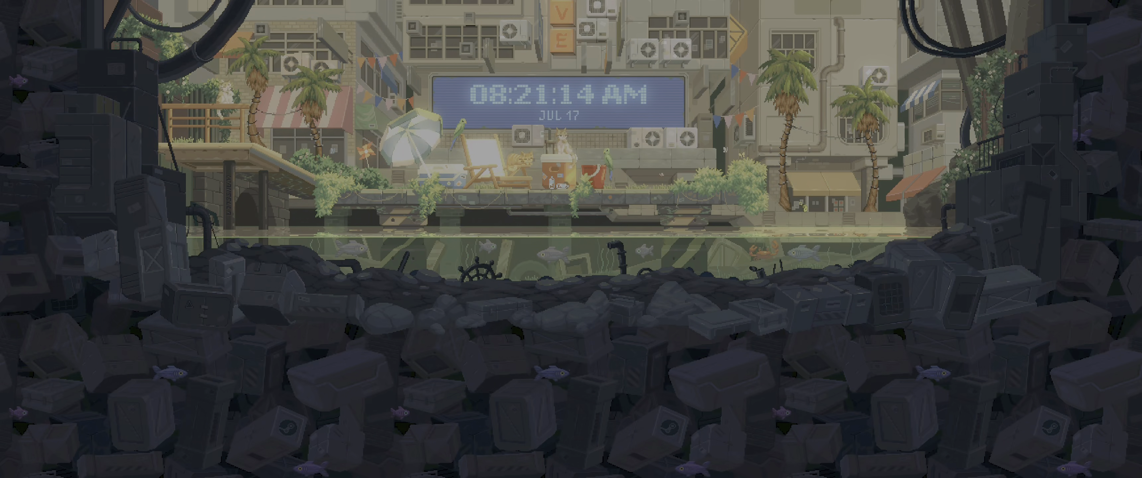
pyautogui.moveTo(758, 473)
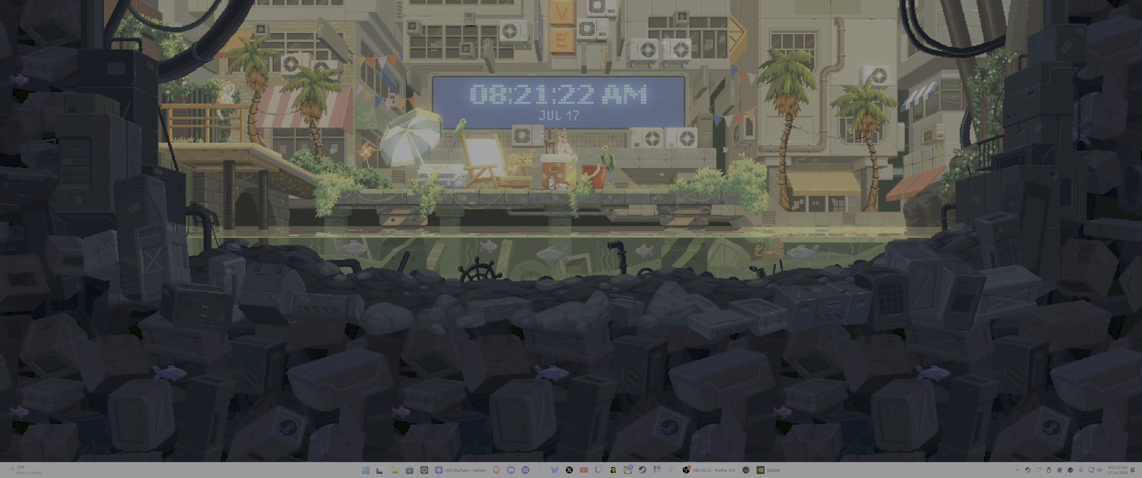
pyautogui.click(760, 471)
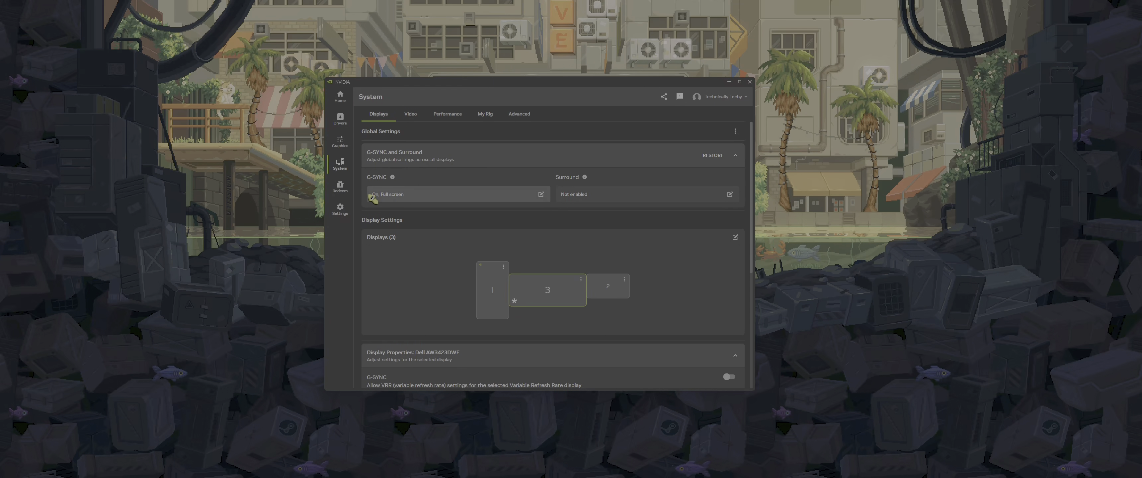
pyautogui.scroll(-4, 683, 236)
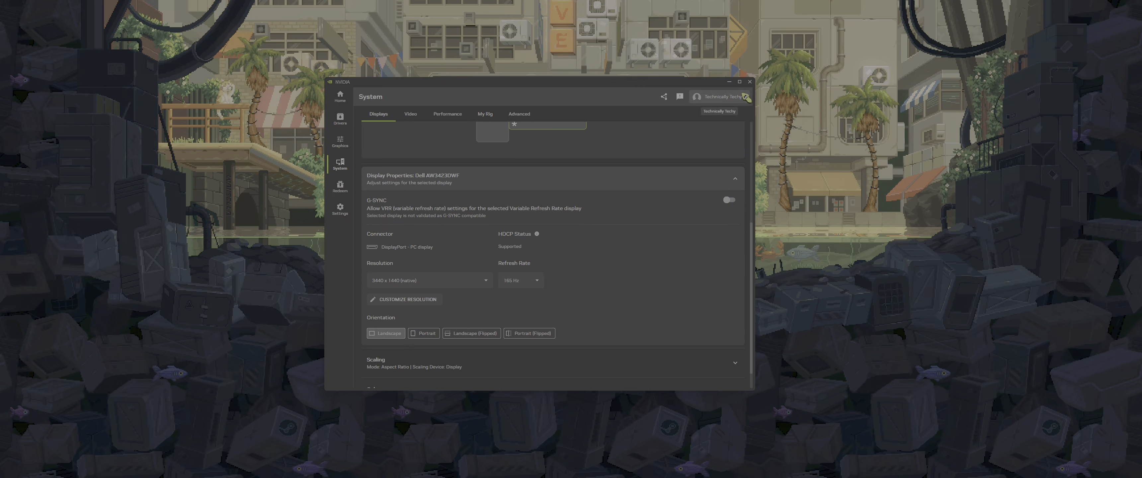
pyautogui.click(729, 81)
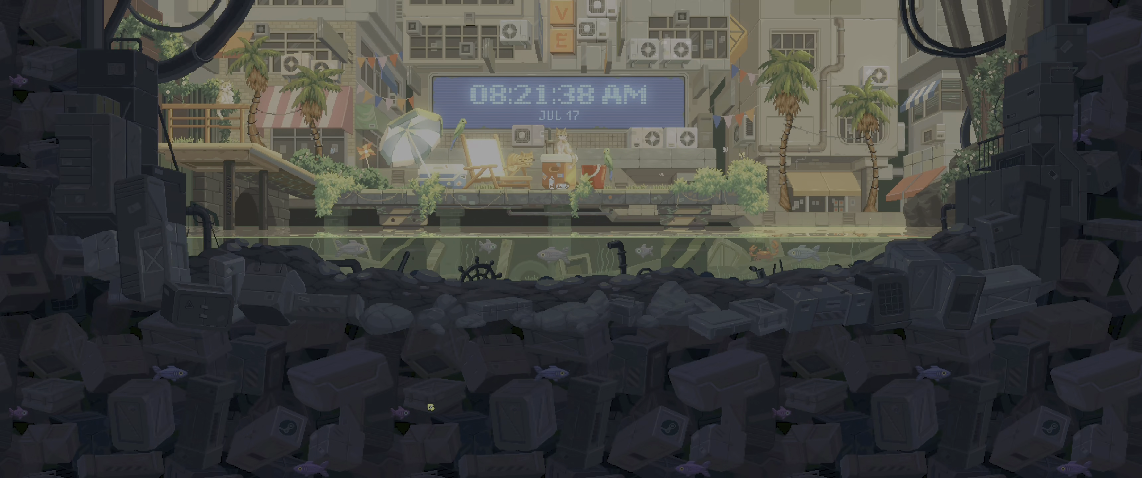
# Open the Windows display settings and expand the HDR options for the Alienware ultrawide display
pyautogui.moveTo(427, 476)
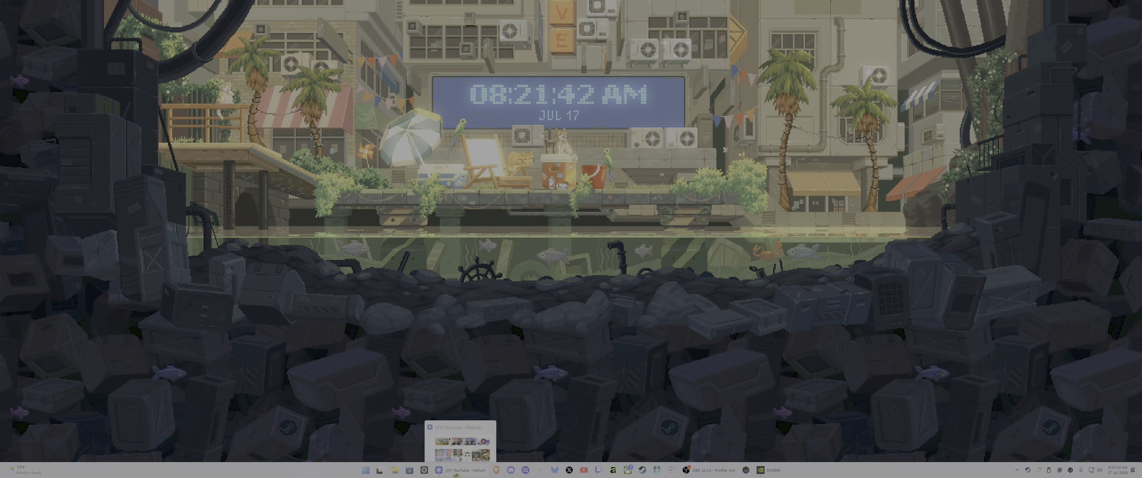
pyautogui.press('super')
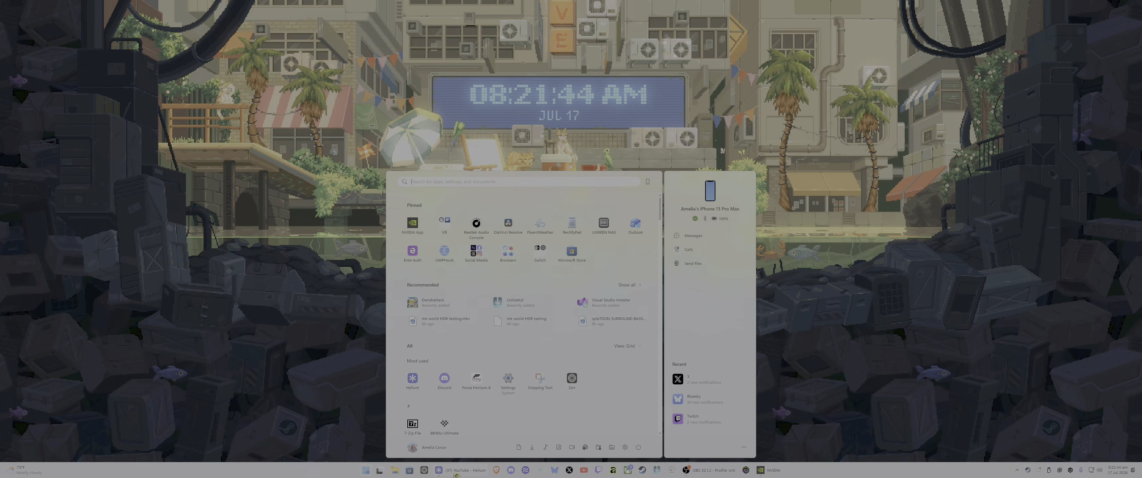
pyautogui.click(508, 379)
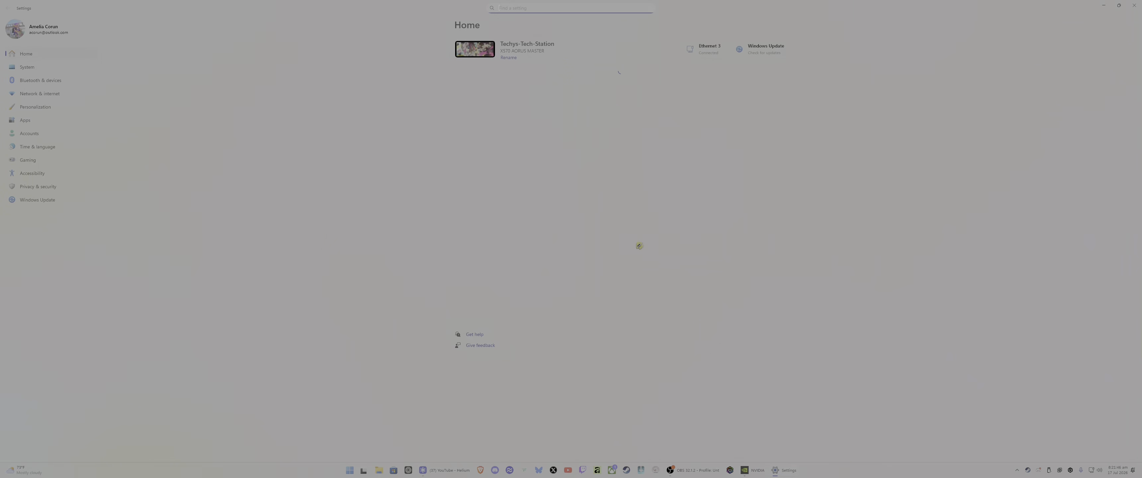
pyautogui.click(527, 122)
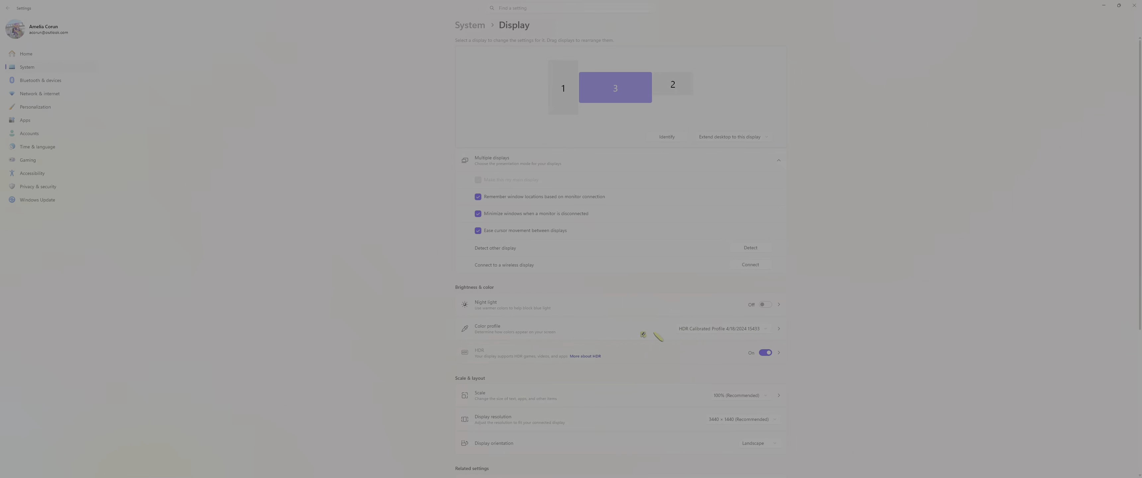
pyautogui.click(535, 357)
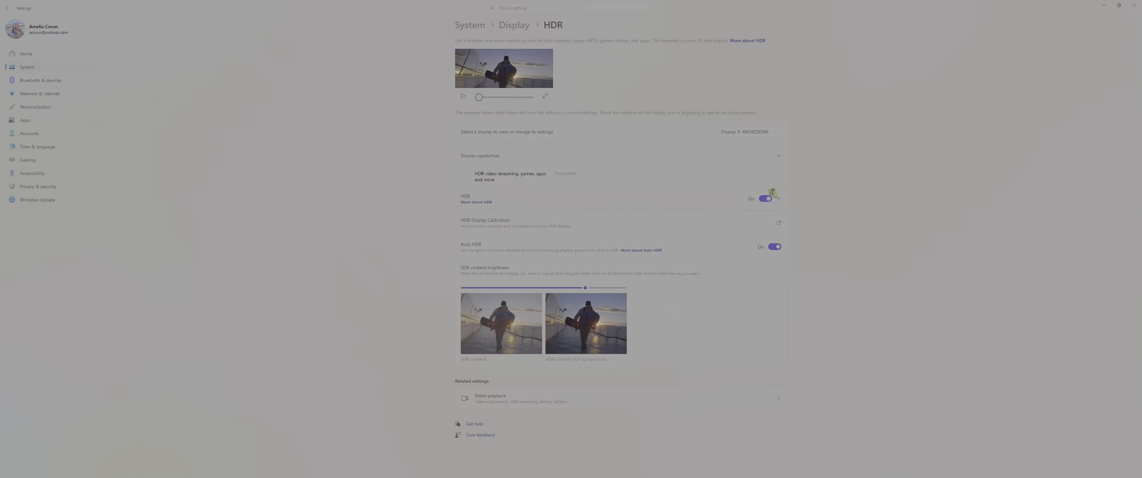
pyautogui.click(727, 200)
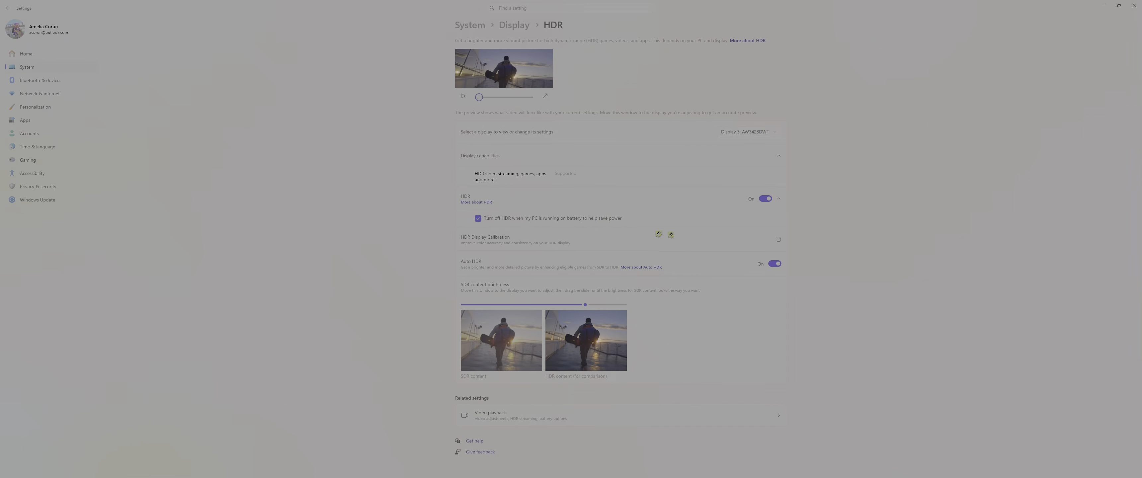
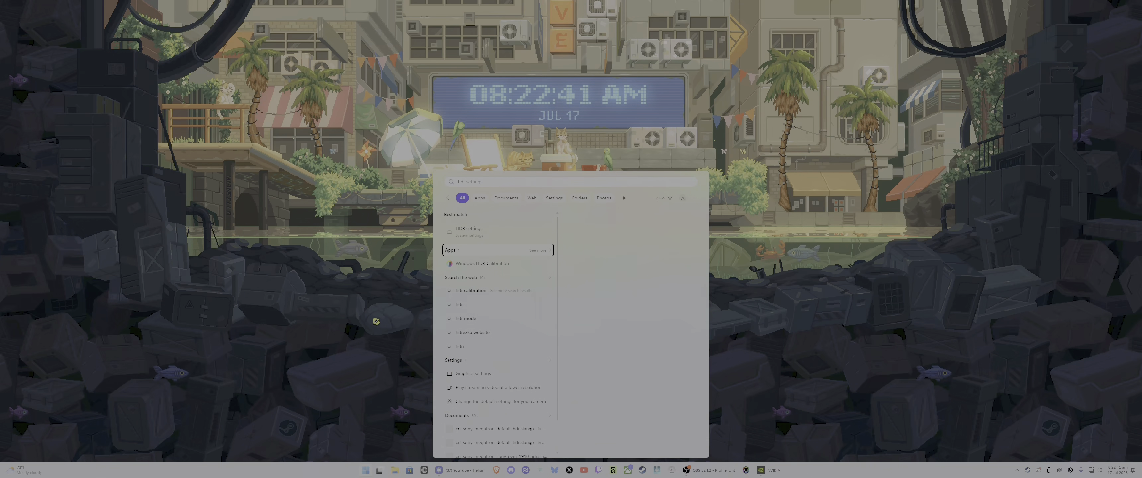
# Look up Windows HDR Calibration in the system search, then recheck the NVIDIA app's display properties and close it
pyautogui.press('Down')
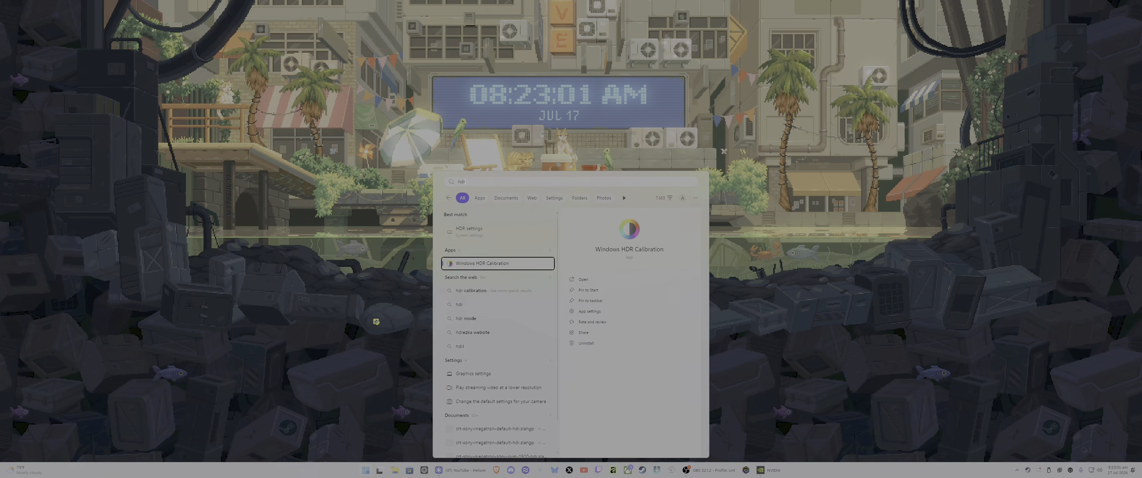
pyautogui.click(366, 305)
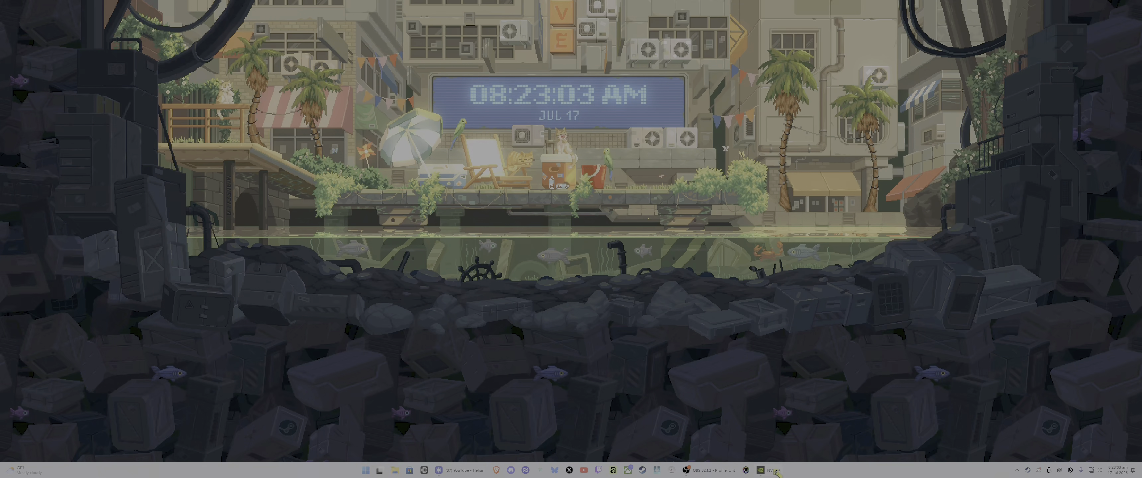
pyautogui.click(775, 471)
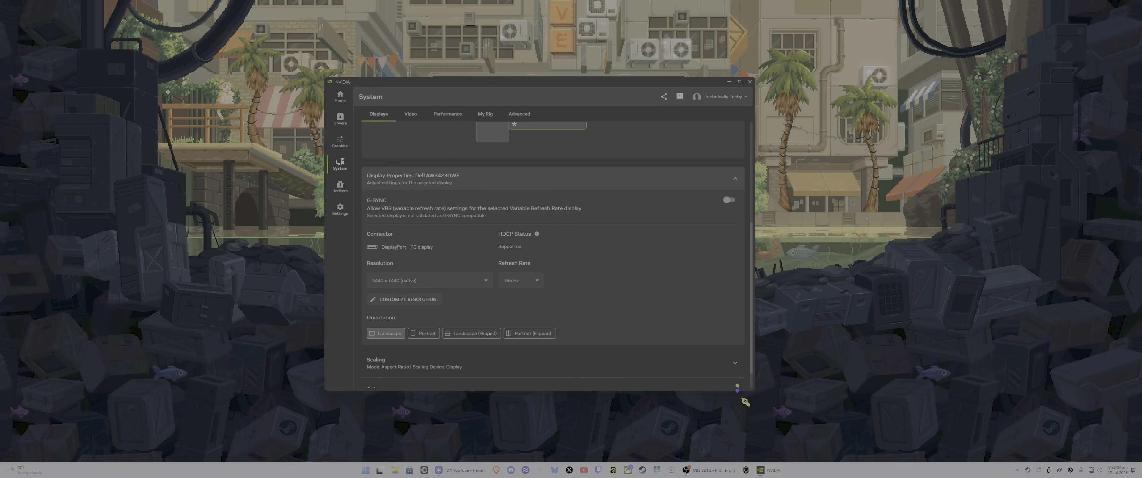
pyautogui.click(750, 82)
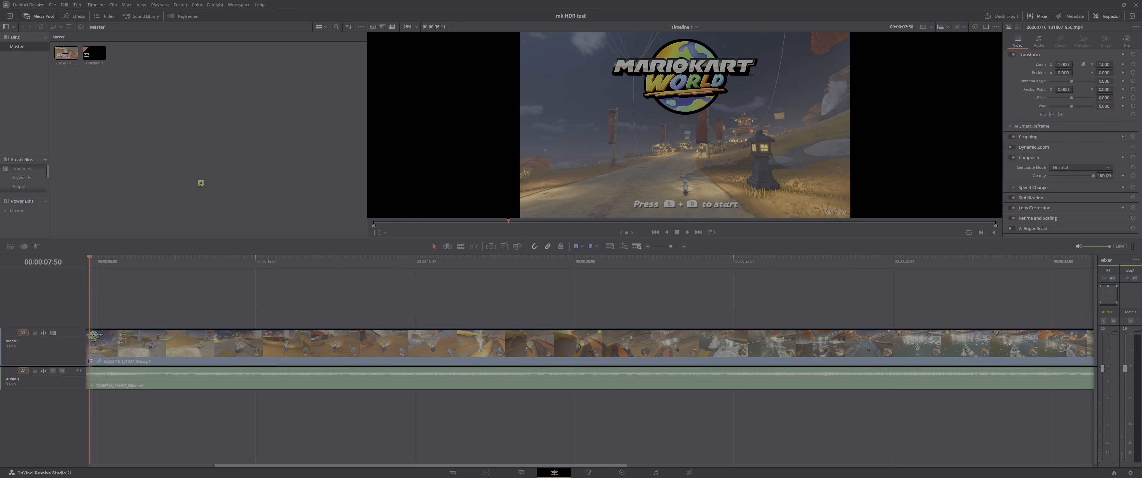
# In DaVinci Resolve's preferences, inspect the monitor set options under Video and Audio I/O, review the General preferences, and save
pyautogui.click(28, 4)
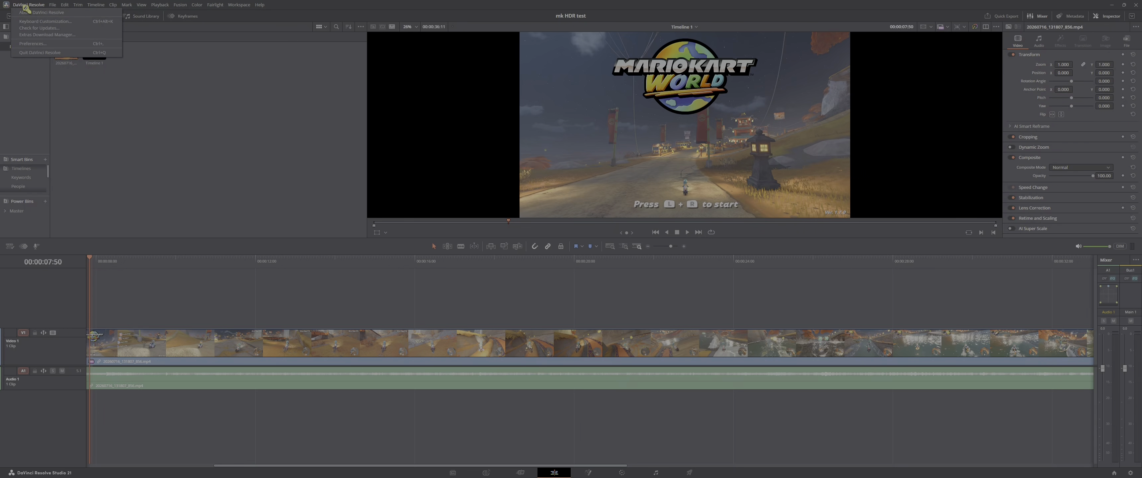
pyautogui.click(43, 46)
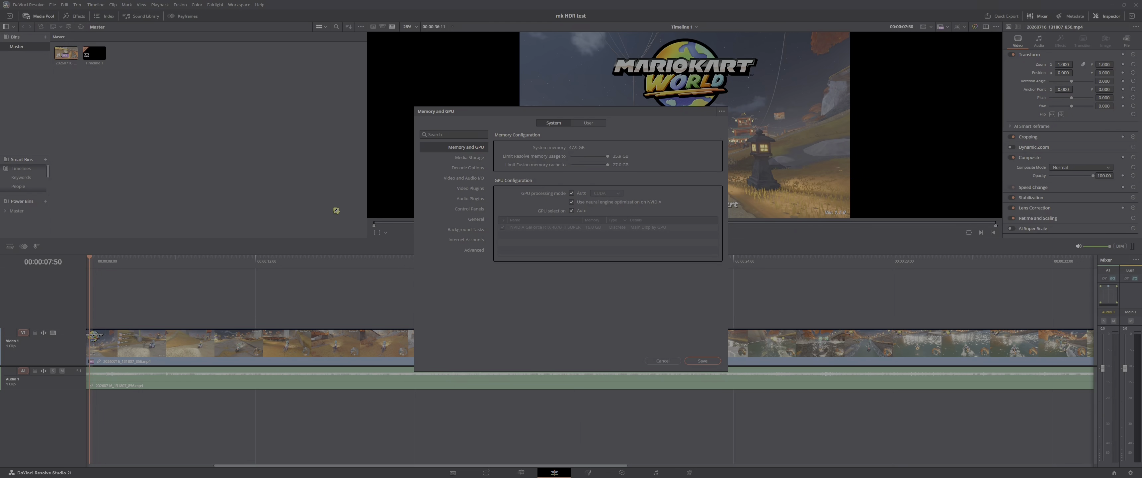
pyautogui.click(458, 179)
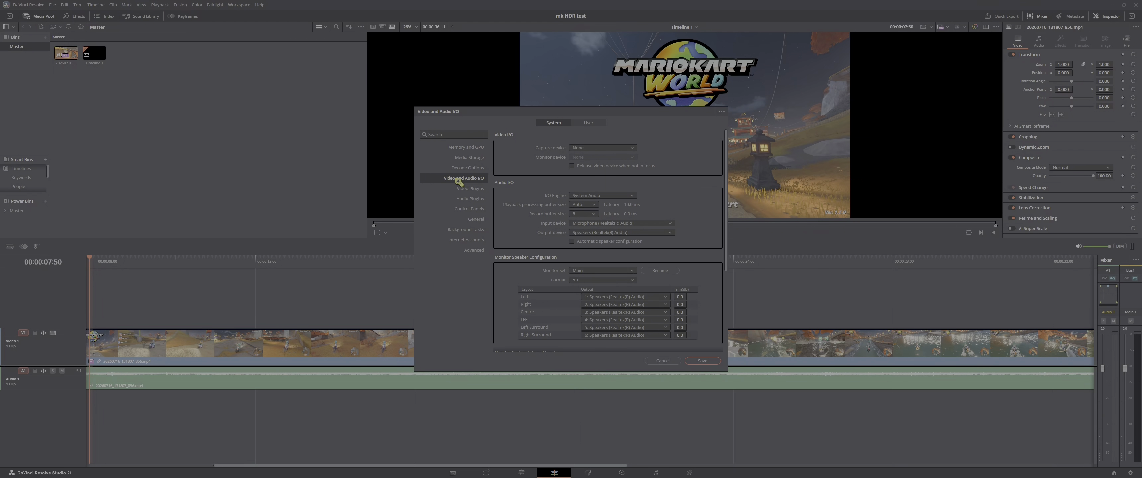
pyautogui.scroll(-3, 527, 277)
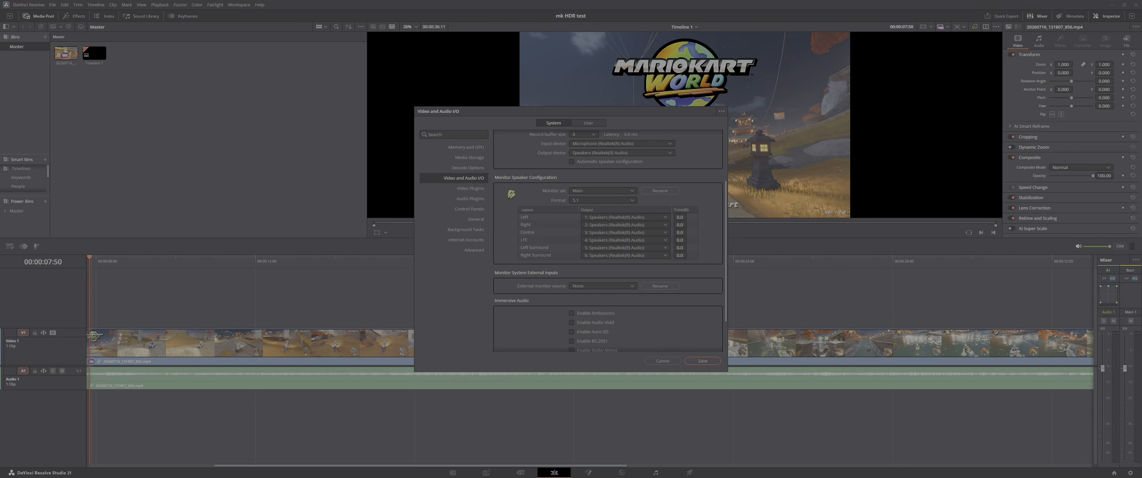
pyautogui.click(584, 191)
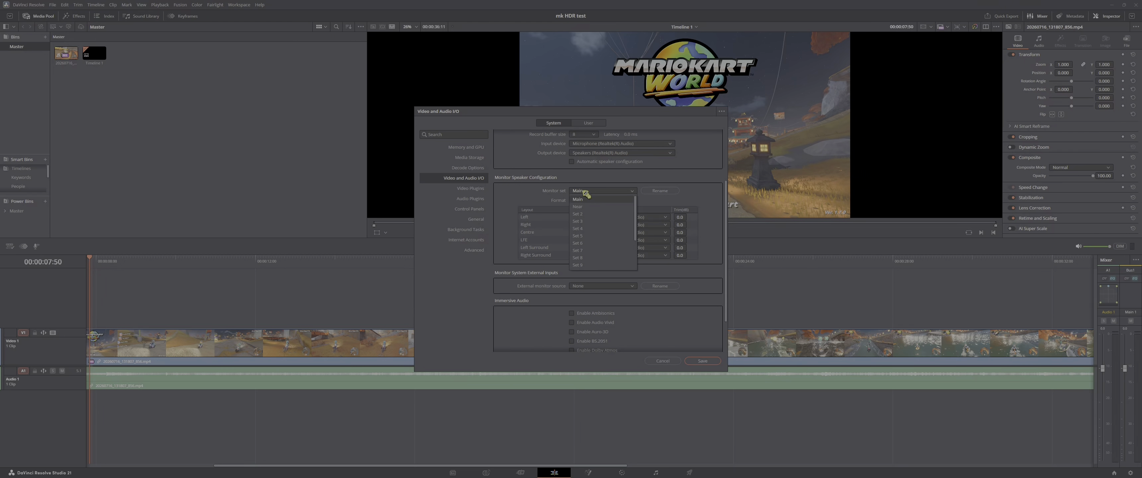
pyautogui.click(589, 199)
pyautogui.click(591, 200)
pyautogui.click(590, 201)
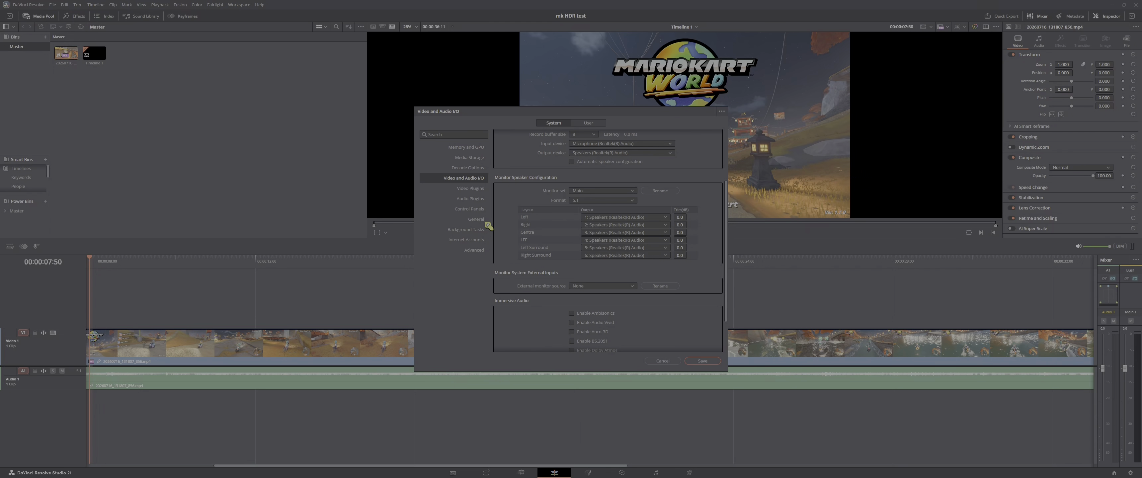
pyautogui.click(484, 220)
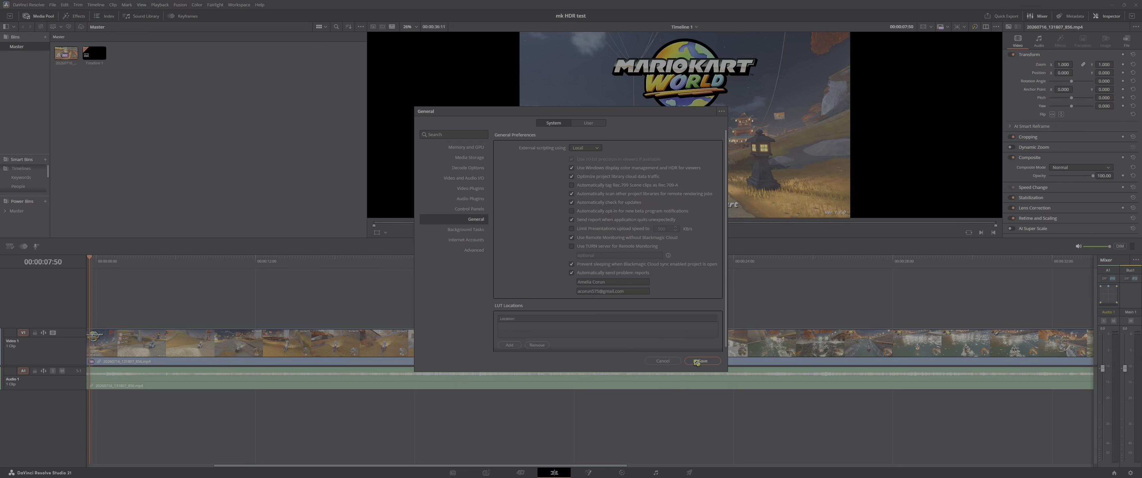
pyautogui.click(697, 362)
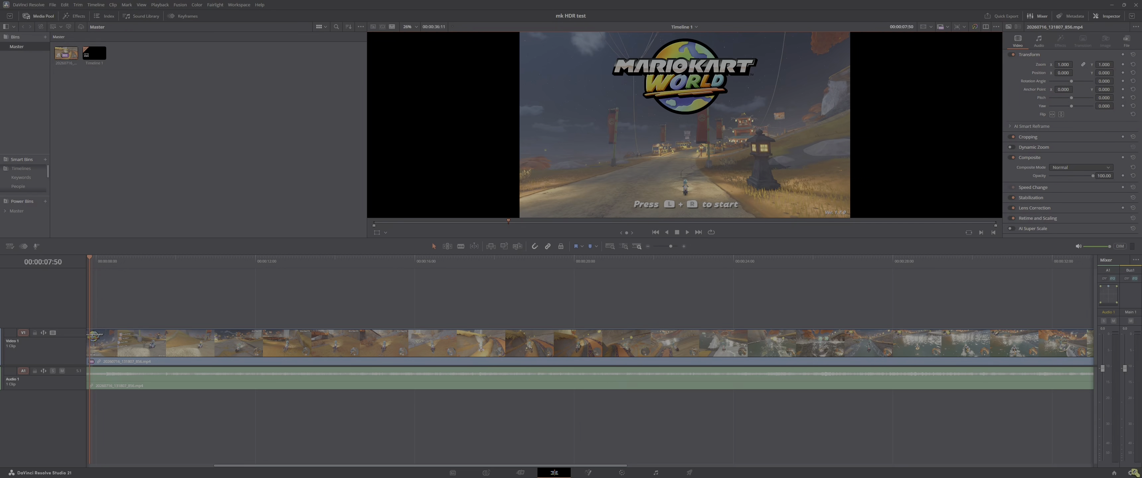
# Open the project settings of mk HDR test and load the HDR preset
pyautogui.click(1132, 473)
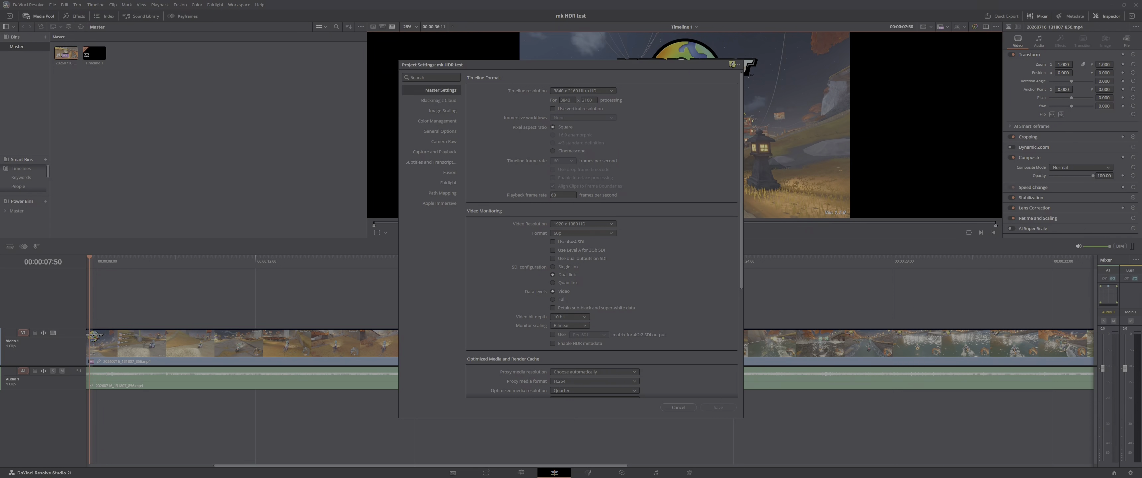
pyautogui.click(736, 65)
pyautogui.moveTo(731, 79)
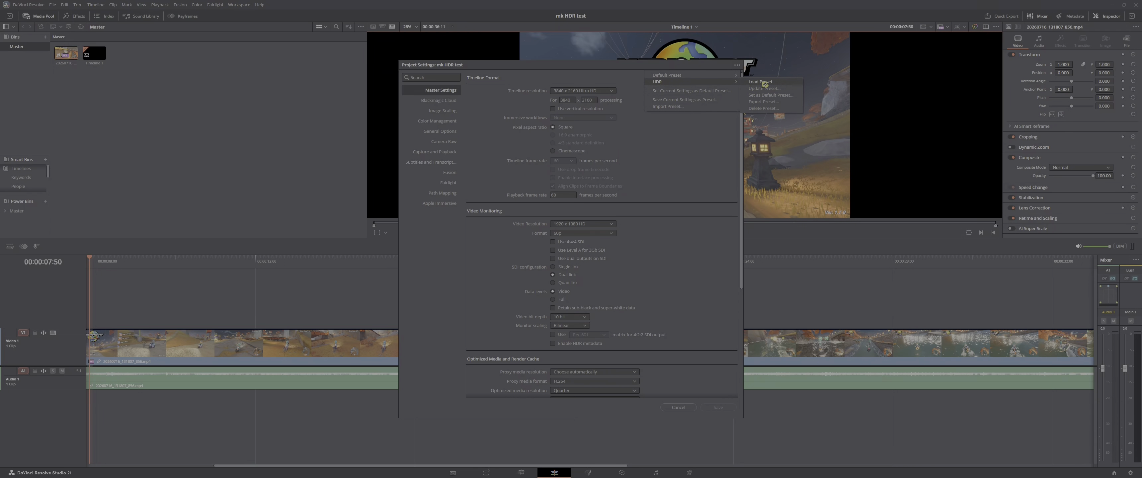
pyautogui.click(761, 83)
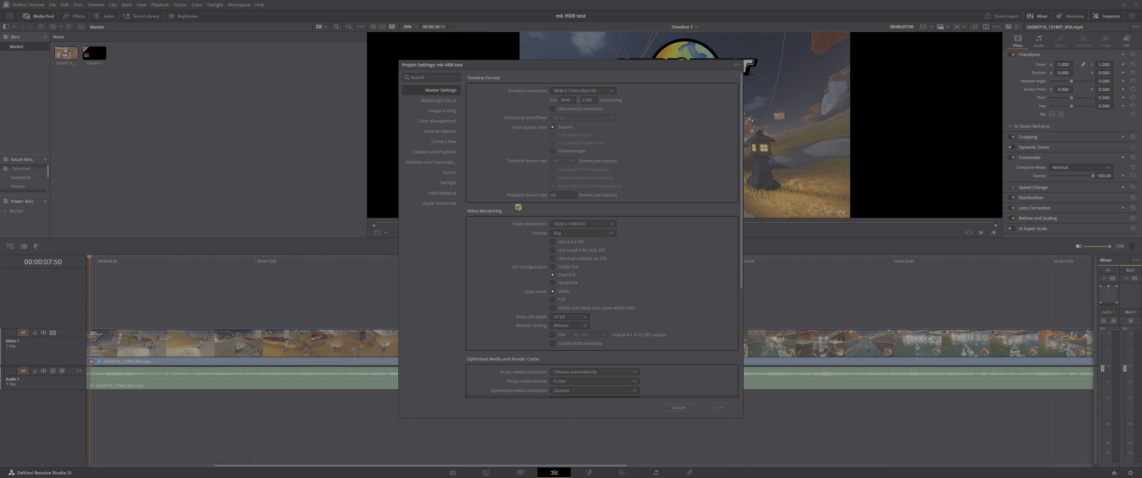
# Review the project's Master Settings, Blackmagic Cloud, Image Scaling, and Subtitles and Transcription settings
pyautogui.scroll(-5, 510, 228)
pyautogui.scroll(5, 513, 232)
pyautogui.scroll(-3, 514, 235)
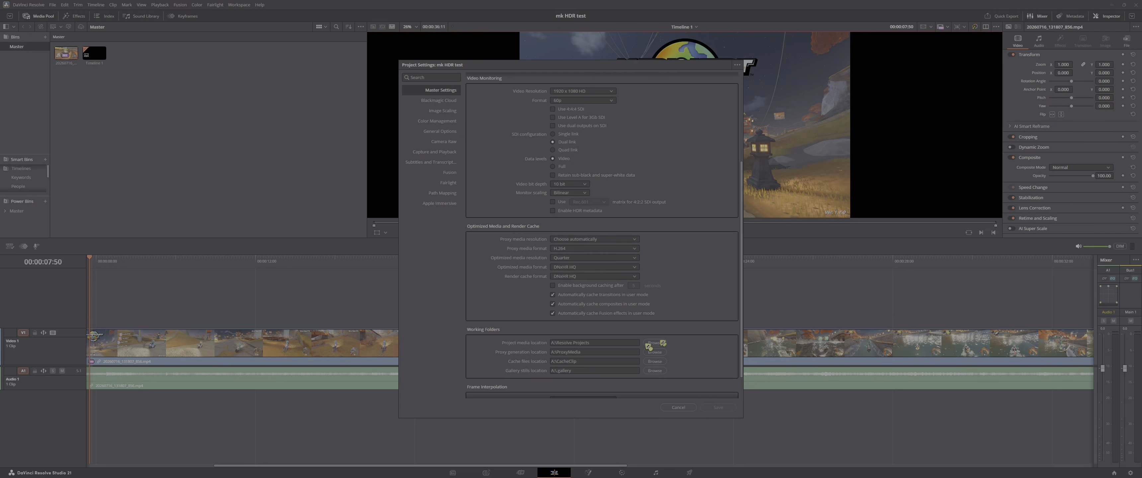
pyautogui.scroll(5, 501, 293)
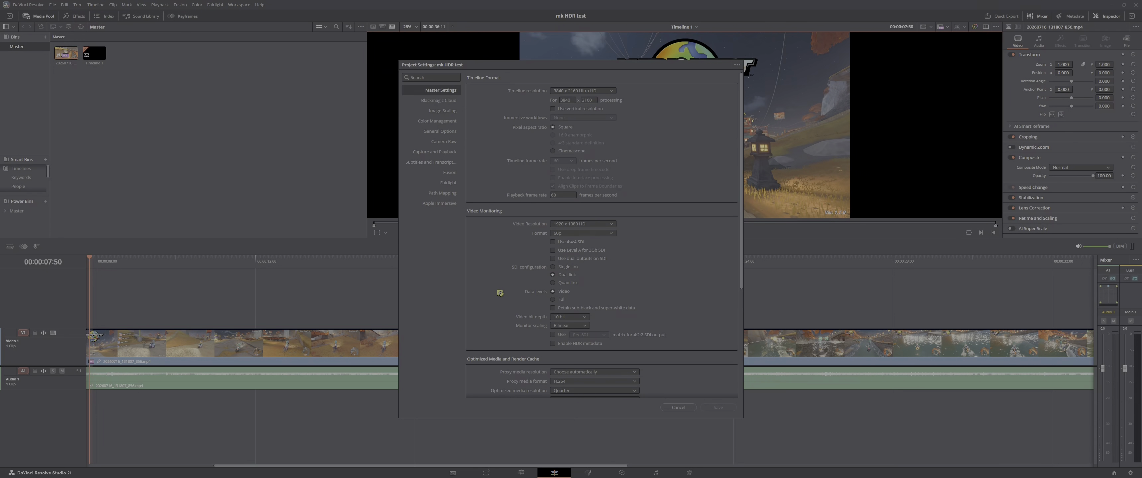
pyautogui.click(449, 101)
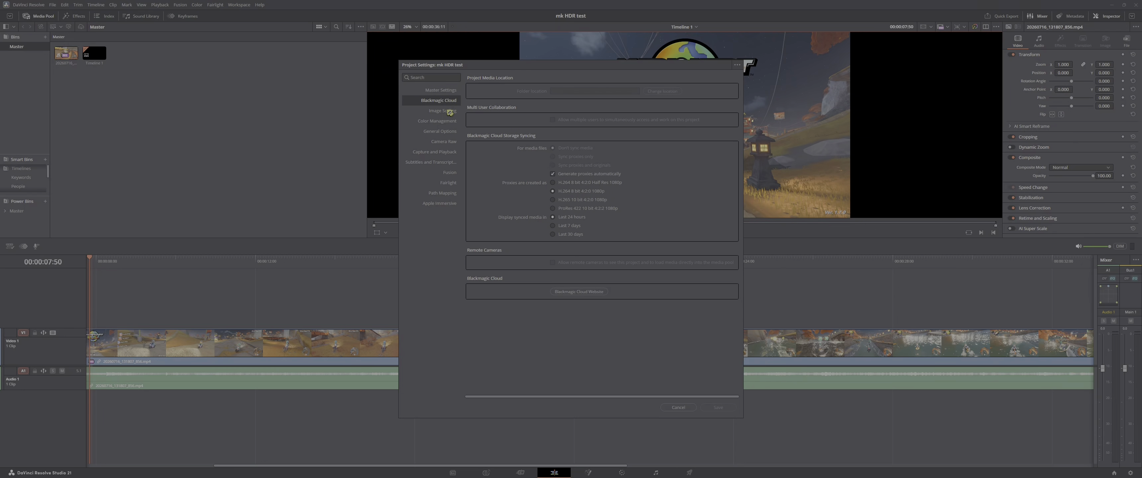
pyautogui.click(449, 111)
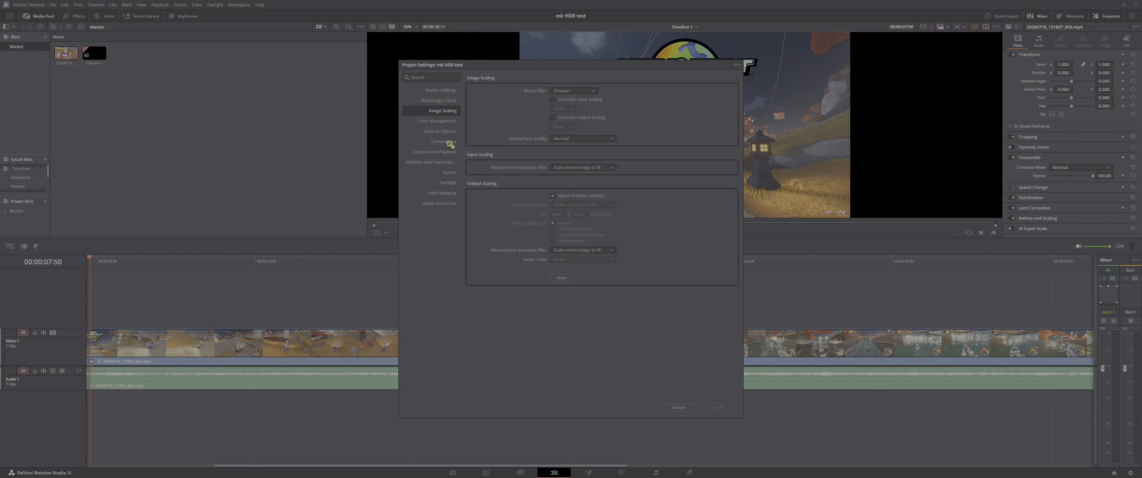
pyautogui.click(446, 152)
pyautogui.click(445, 162)
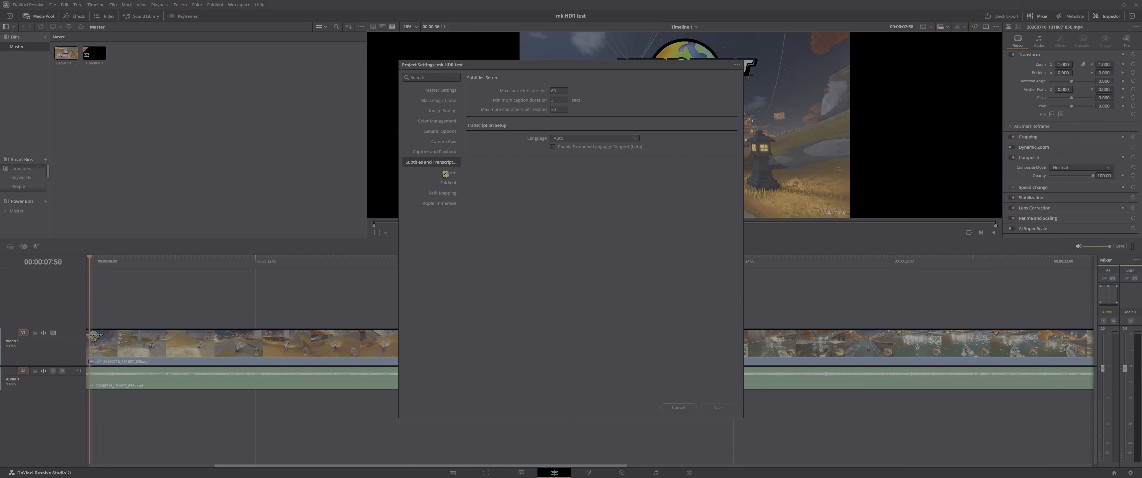
# Set the project's color science to DaVinci YRGB, disable separate color space and gamma, and inspect the timeline color space options
pyautogui.click(451, 120)
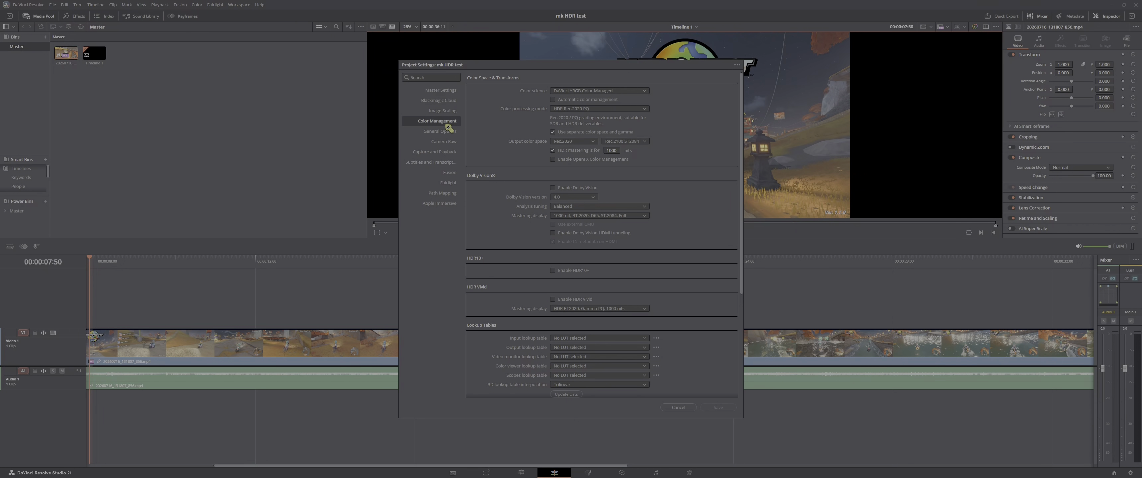
pyautogui.click(595, 91)
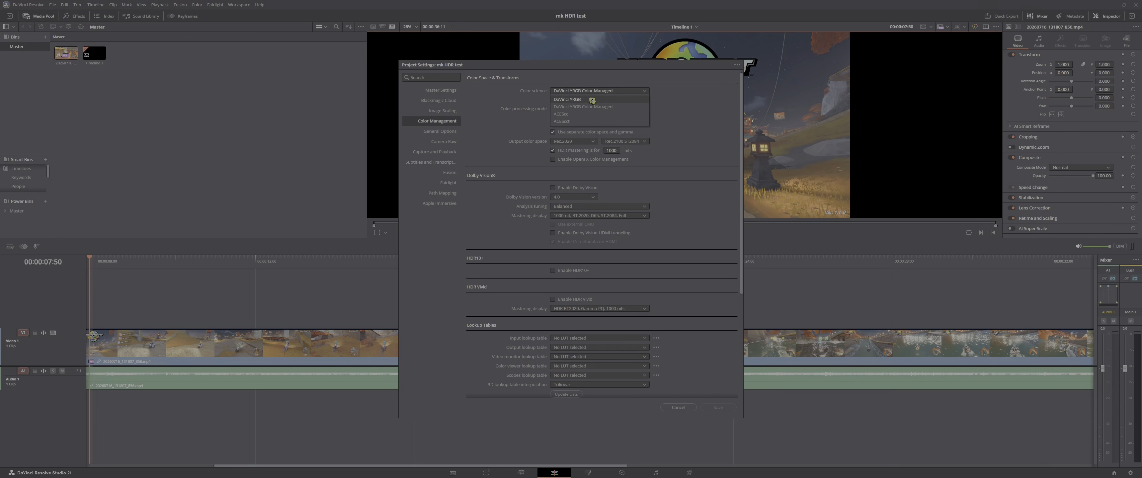
pyautogui.click(592, 102)
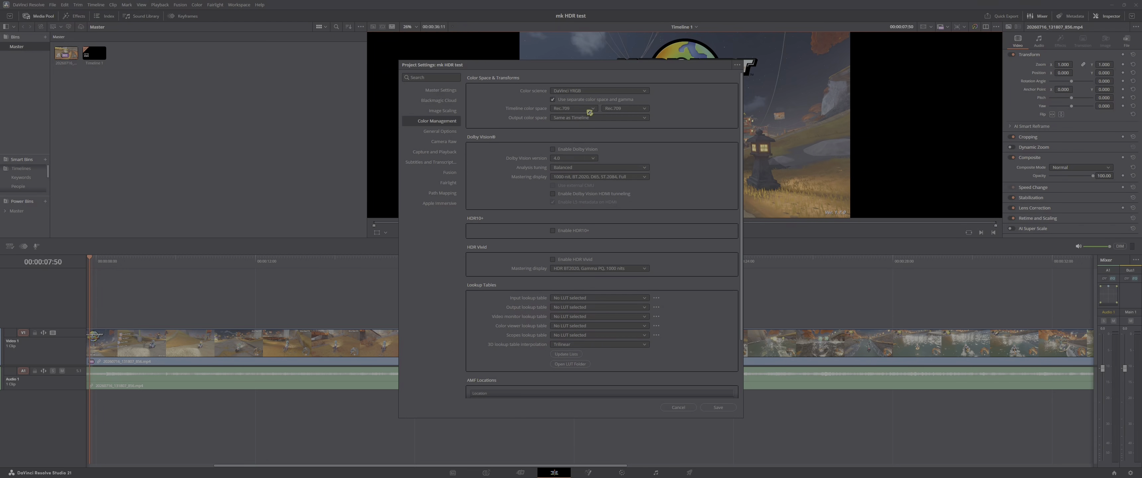
pyautogui.click(575, 110)
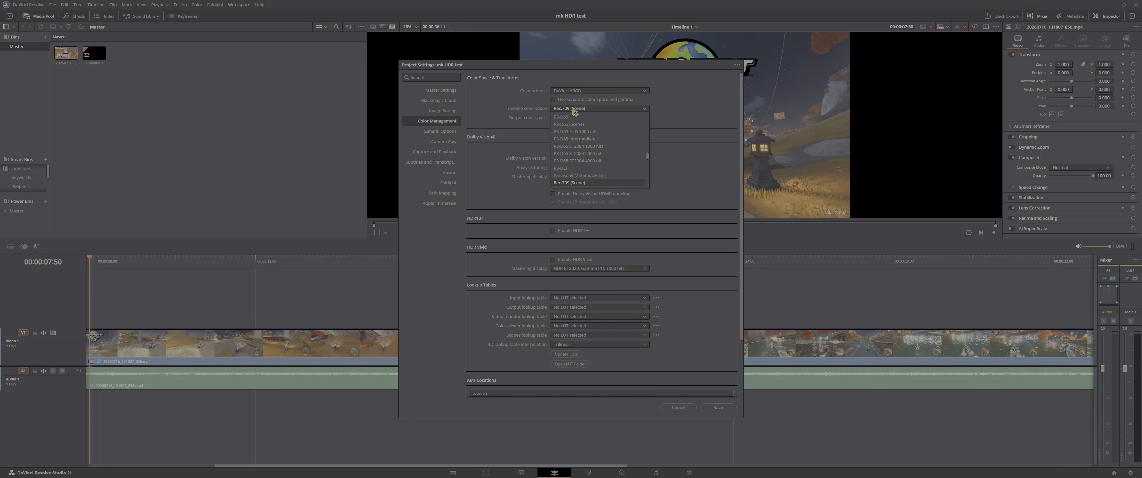
pyautogui.click(574, 110)
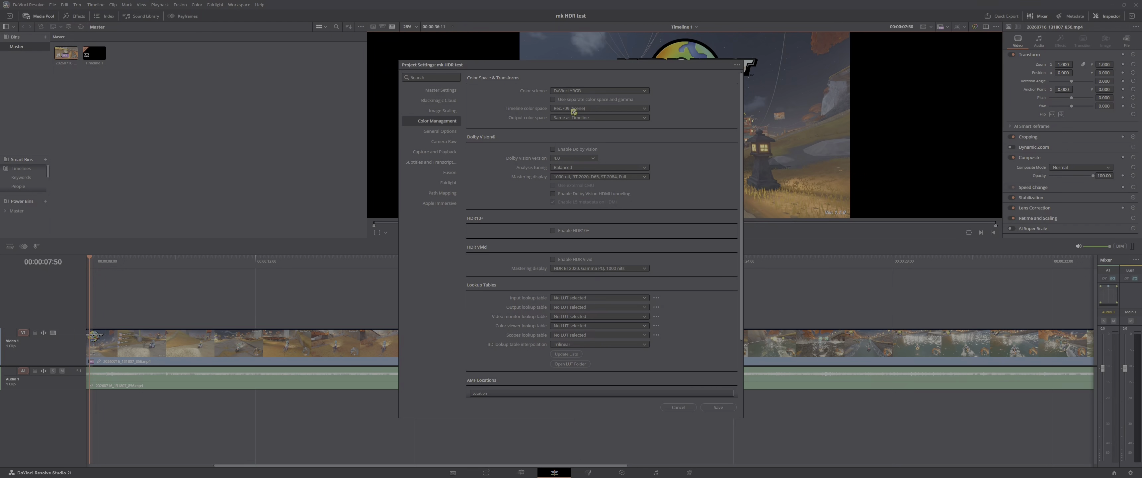
# Browse the output color space options and set the output color space to Rec.709 (Scene)
pyautogui.click(572, 118)
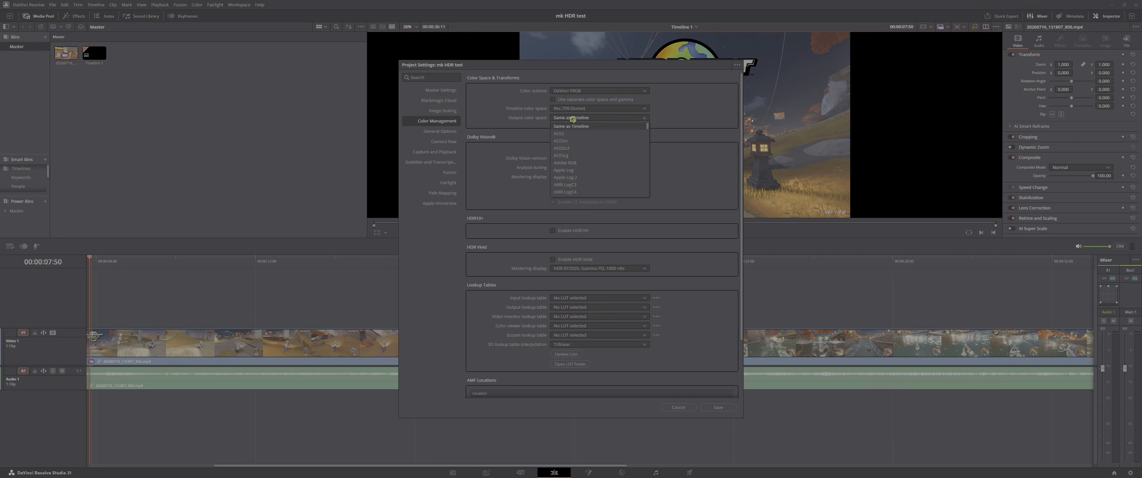
pyautogui.click(573, 120)
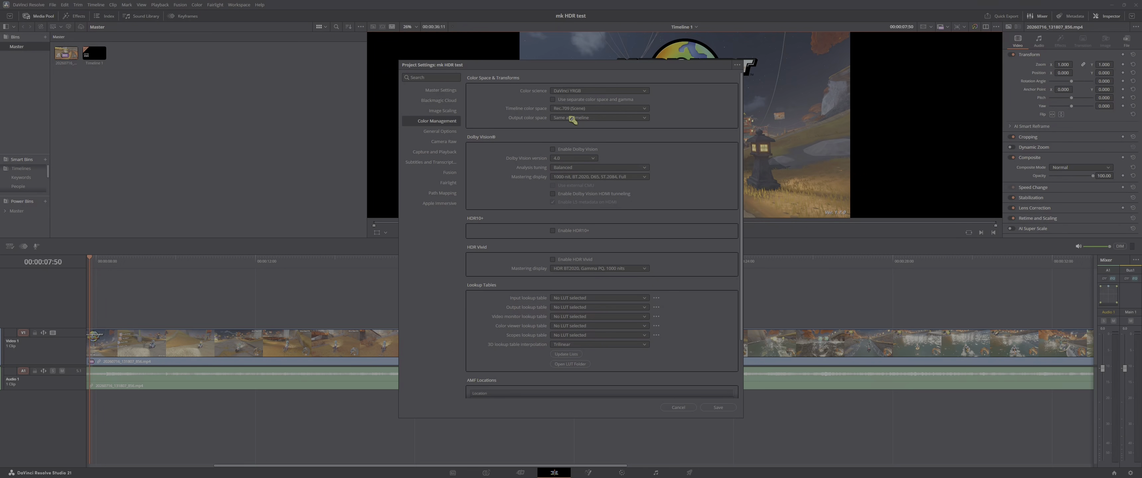
pyautogui.click(572, 119)
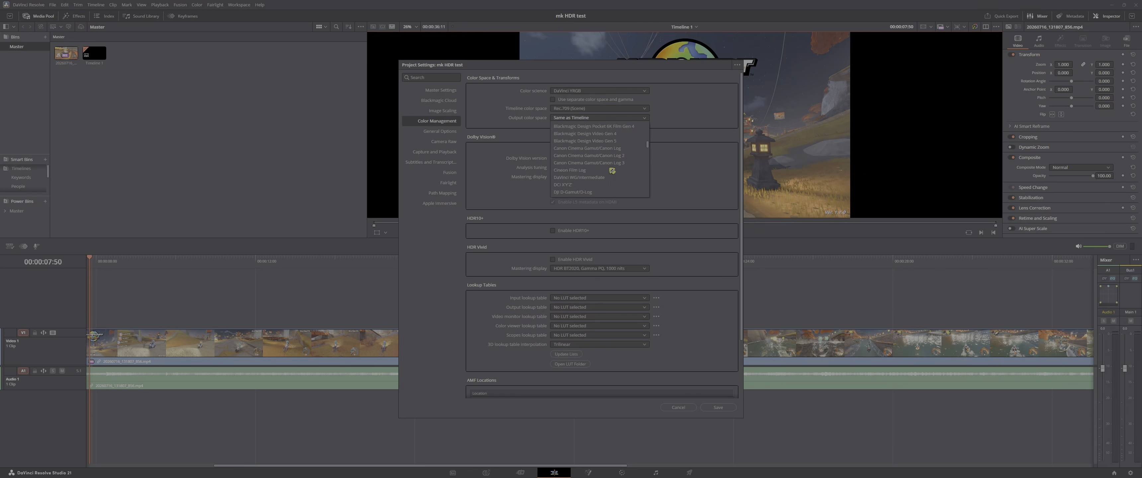
pyautogui.scroll(-10, 610, 178)
pyautogui.scroll(-2, 603, 186)
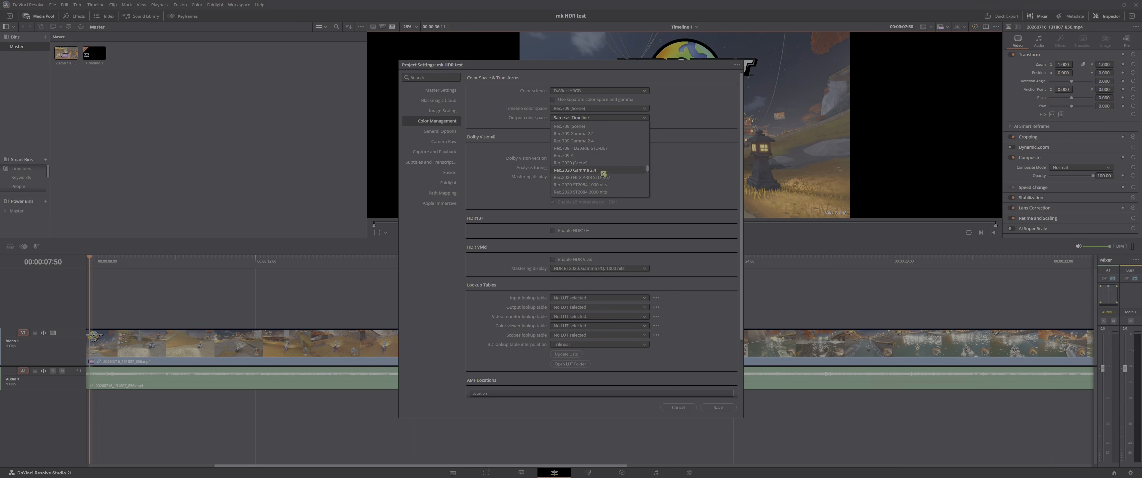
pyautogui.scroll(2, 608, 164)
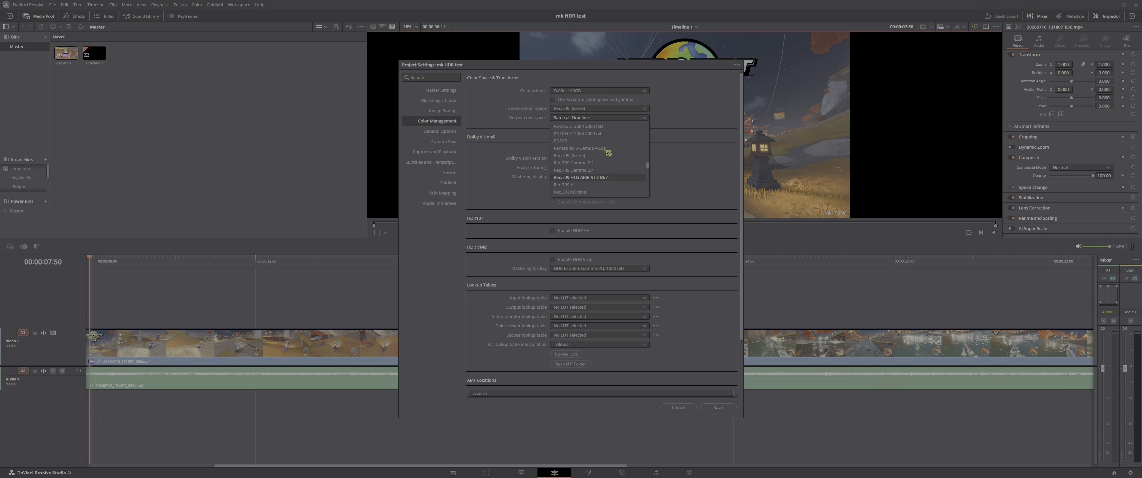
pyautogui.click(608, 155)
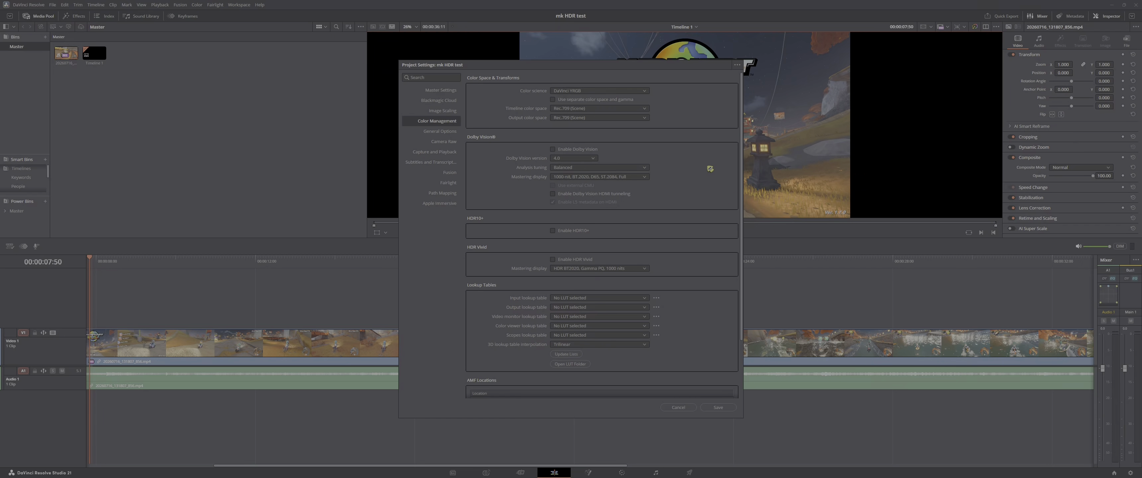
# Set the color science to DaVinci YRGB Color Managed and turn off automatic color management
pyautogui.click(615, 92)
pyautogui.click(614, 99)
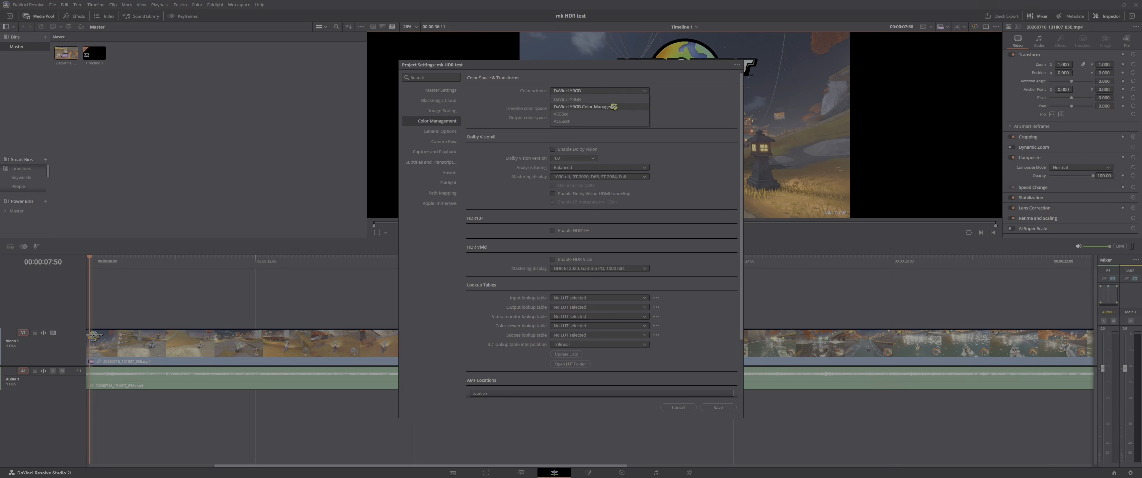
pyautogui.click(562, 99)
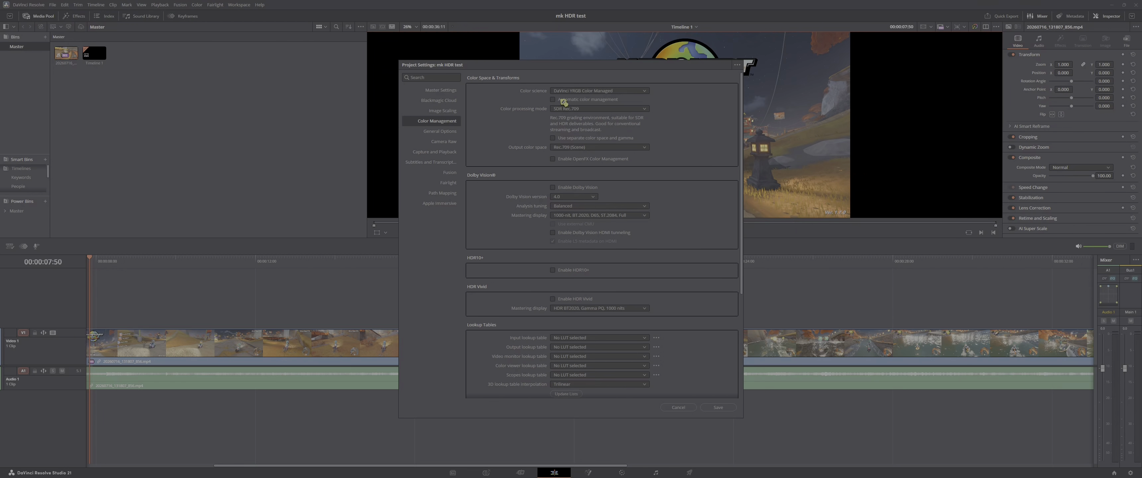
# Switch to YouTube in the browser and open the channel's video list in YouTube Studio
pyautogui.moveTo(551, 477)
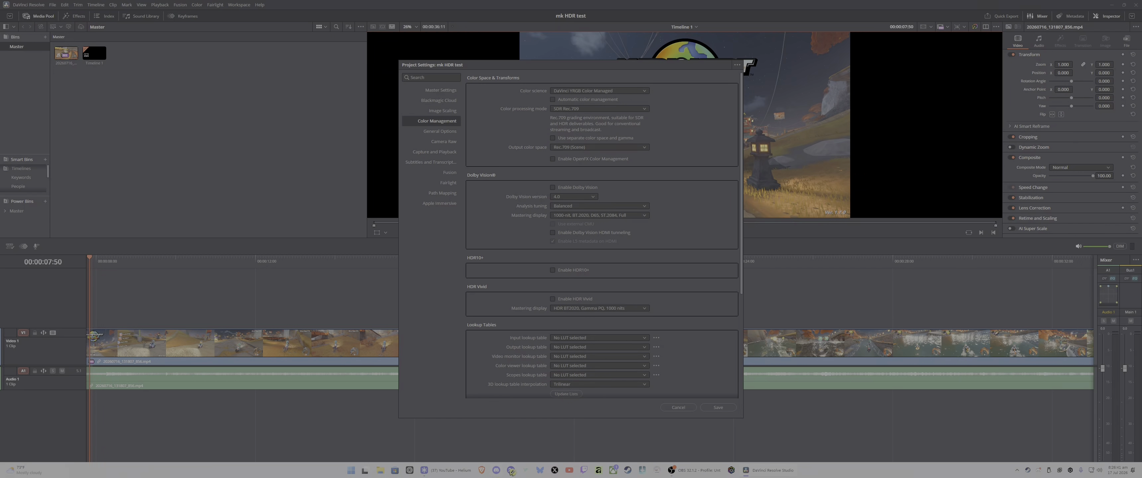
pyautogui.moveTo(460, 477)
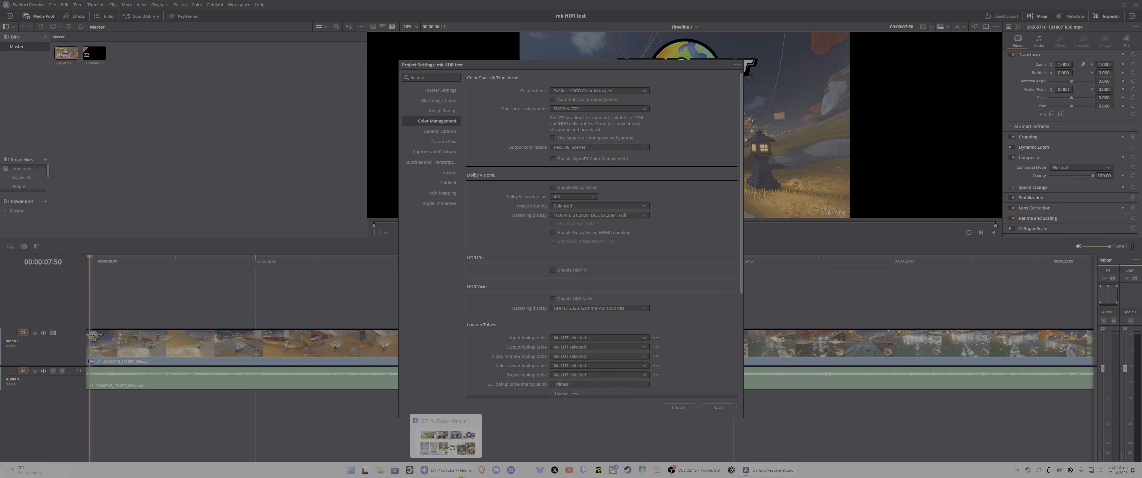
pyautogui.click(461, 476)
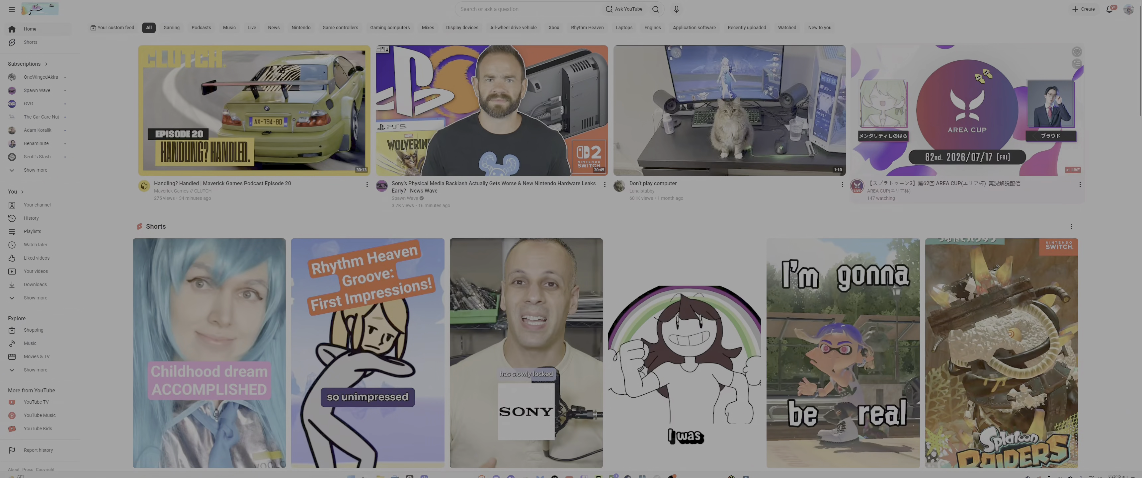
pyautogui.click(1129, 9)
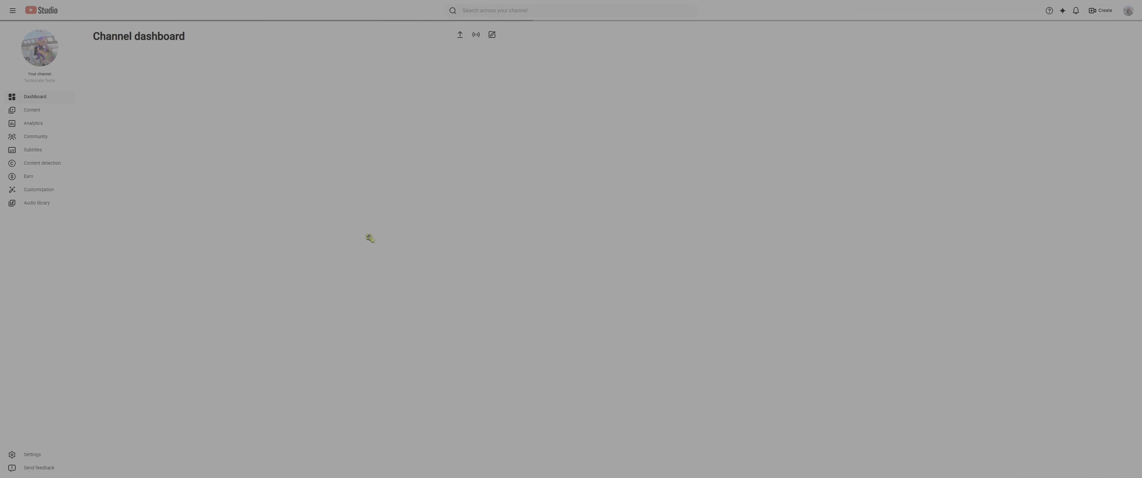
pyautogui.click(67, 113)
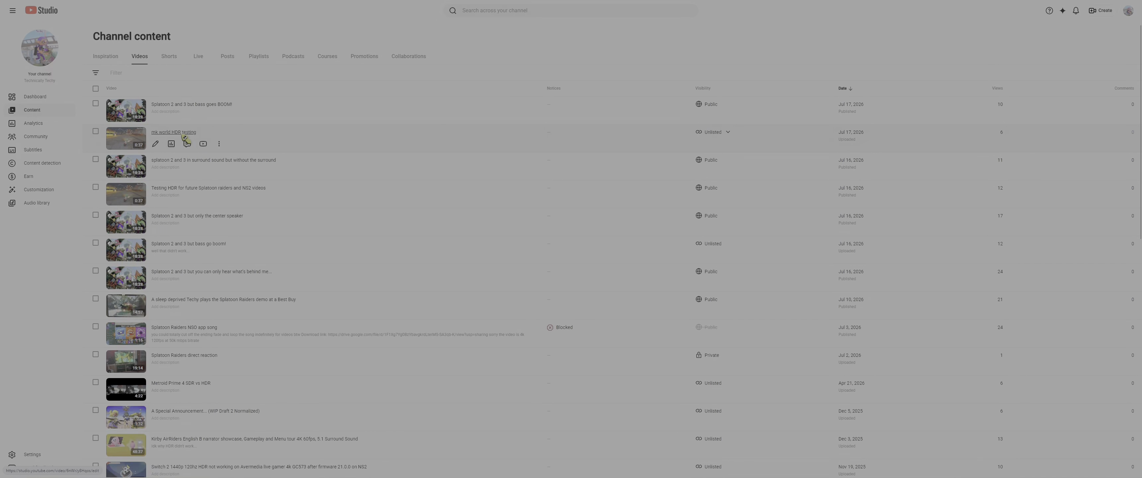
# Open the mk world HDR testing video on YouTube and check its playback settings
pyautogui.click(203, 144)
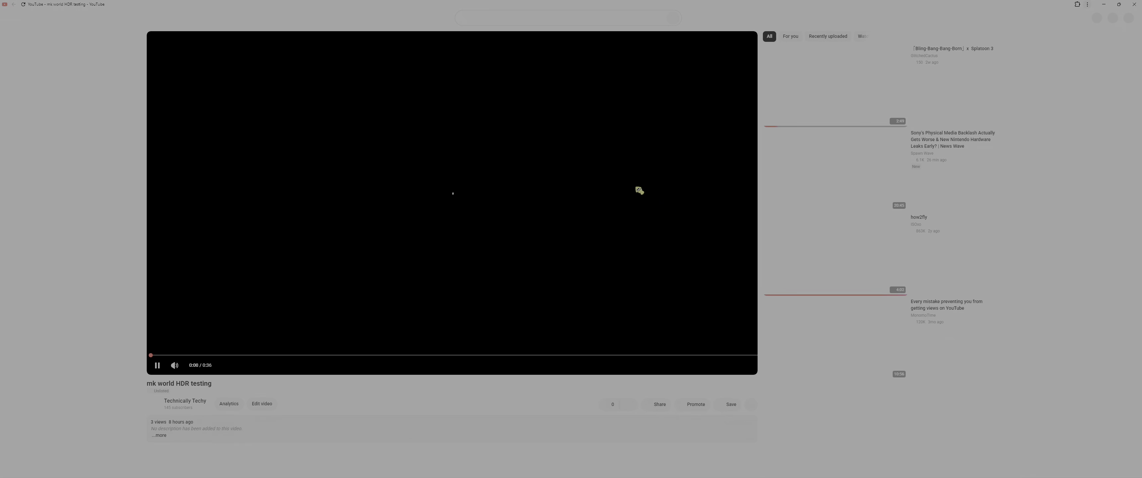
pyautogui.click(637, 191)
pyautogui.click(696, 364)
pyautogui.click(711, 343)
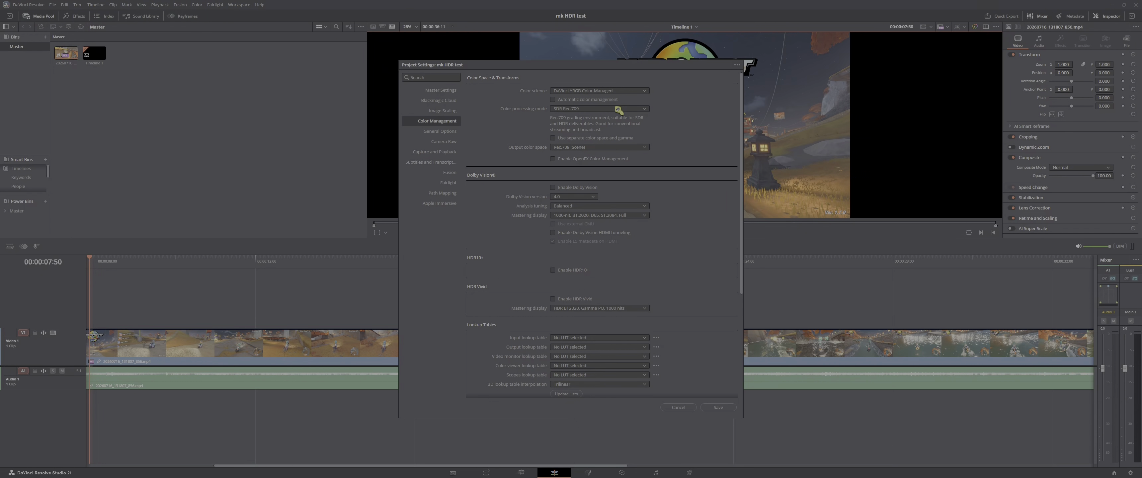
# Back in DaVinci Resolve, try the SDR Rec.2020 color processing mode, and reload the HDR preset into the project settings
pyautogui.click(607, 110)
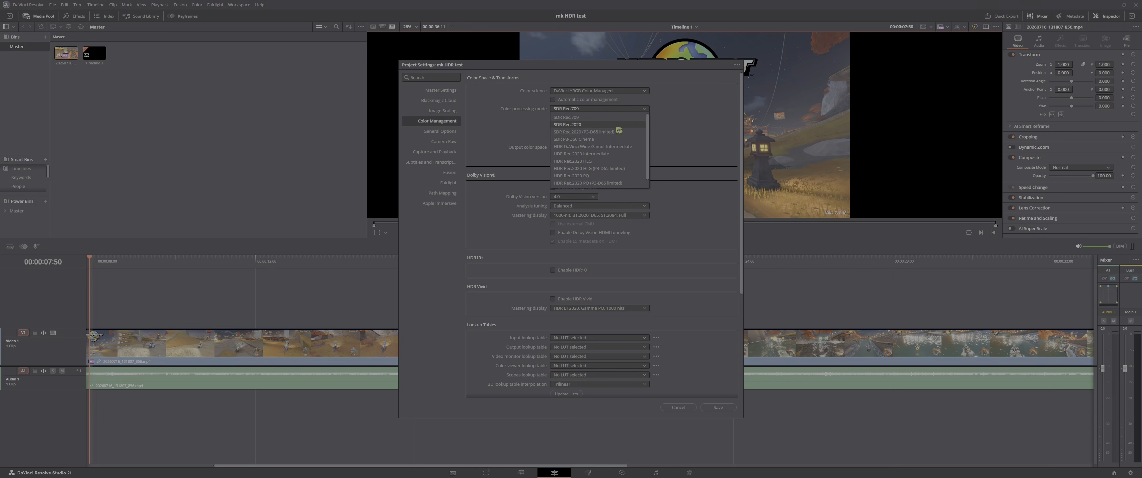
pyautogui.click(617, 127)
pyautogui.click(737, 65)
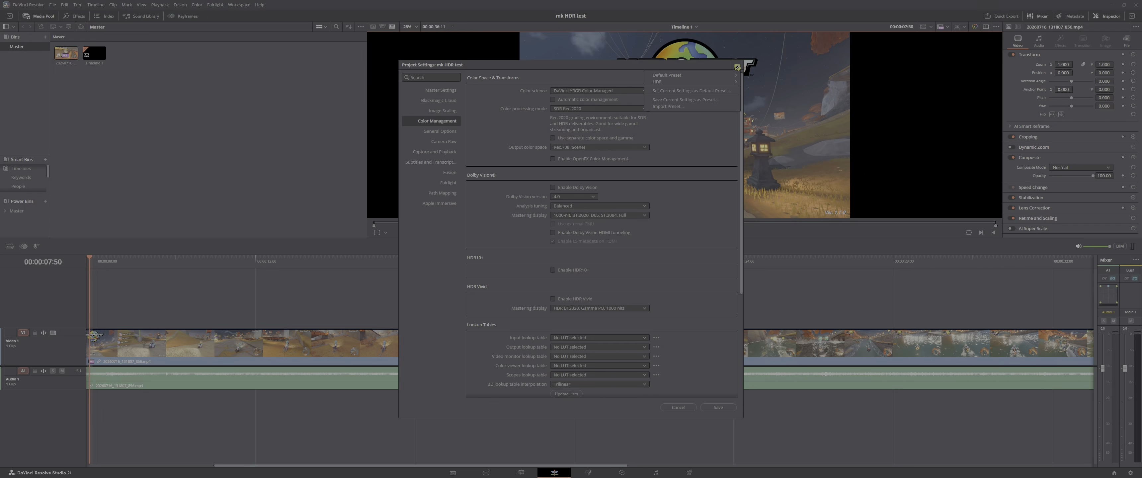
pyautogui.moveTo(728, 83)
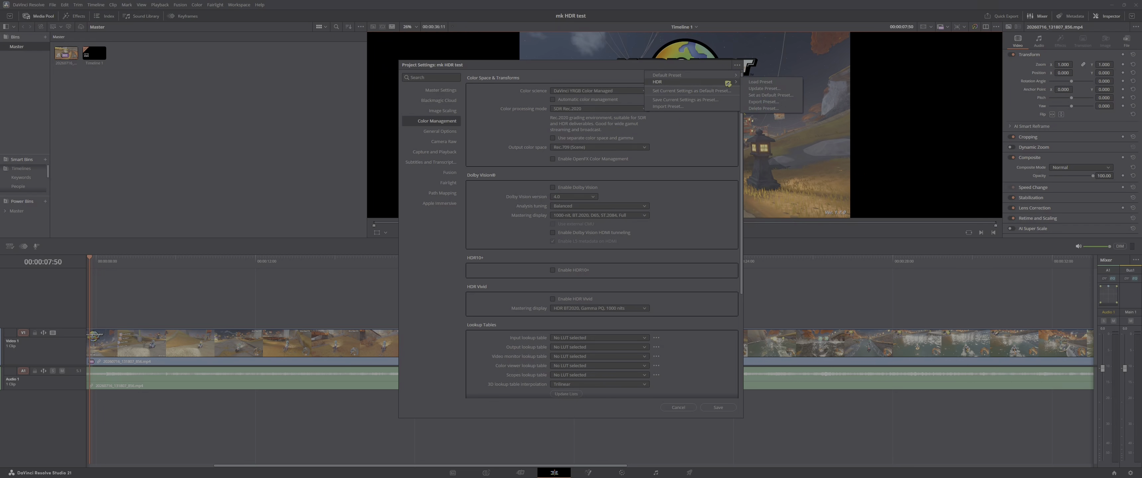
pyautogui.click(774, 83)
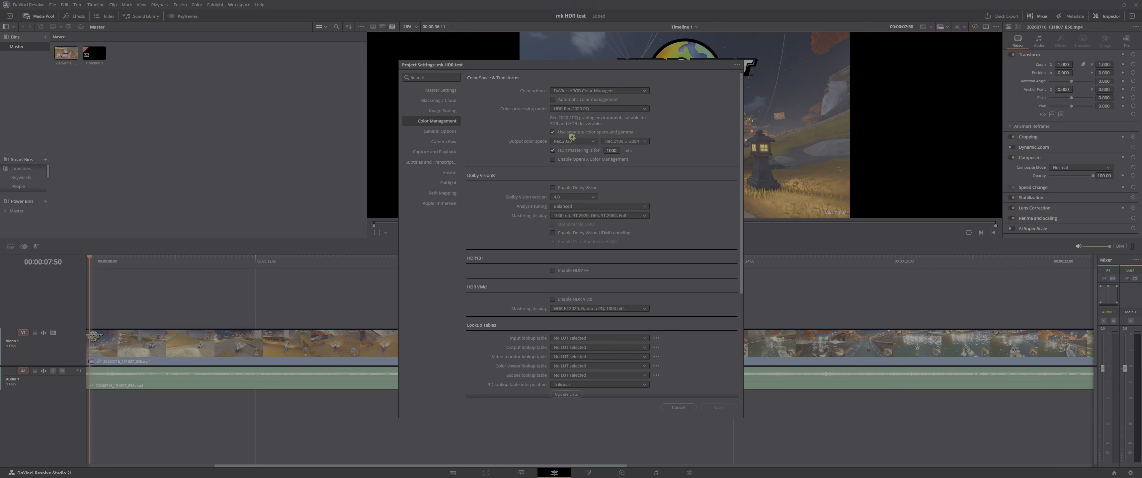
# Inspect the output color space and gamma options and the HDR mastering nits field in the color management settings
pyautogui.click(591, 145)
pyautogui.click(591, 145)
pyautogui.click(623, 143)
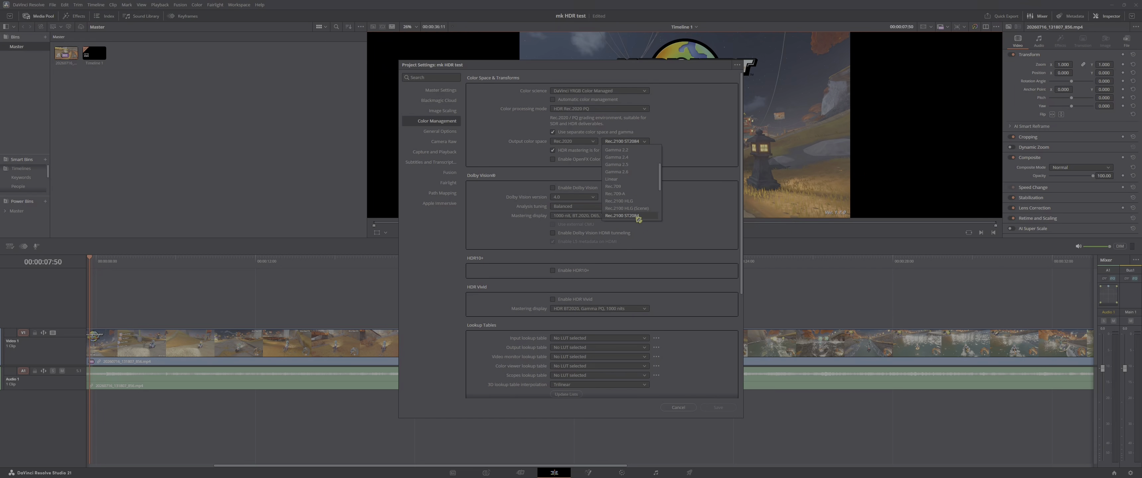
pyautogui.click(697, 142)
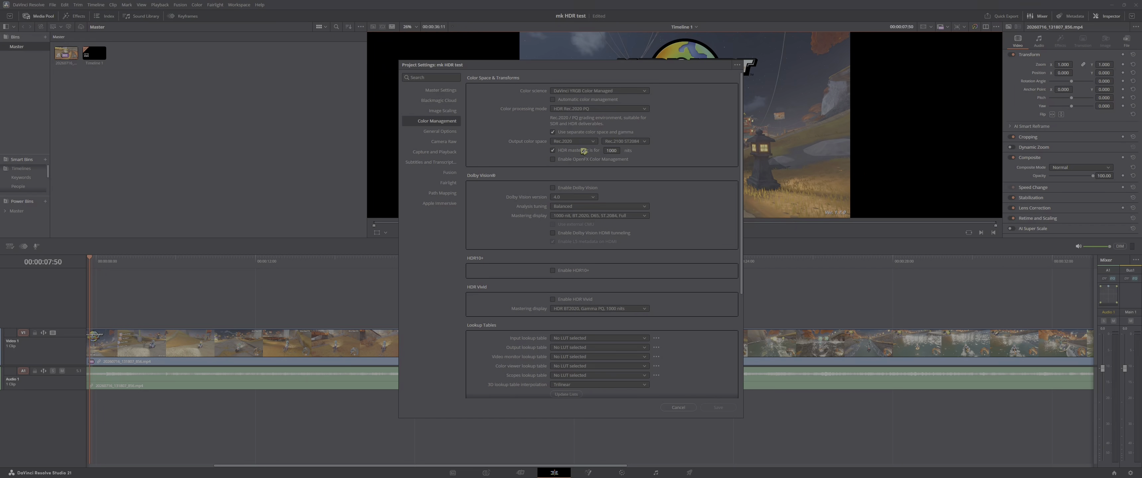
pyautogui.click(618, 152)
pyautogui.click(679, 153)
# Review the commands for saving and loading setting presets, and close the project settings
pyautogui.click(738, 65)
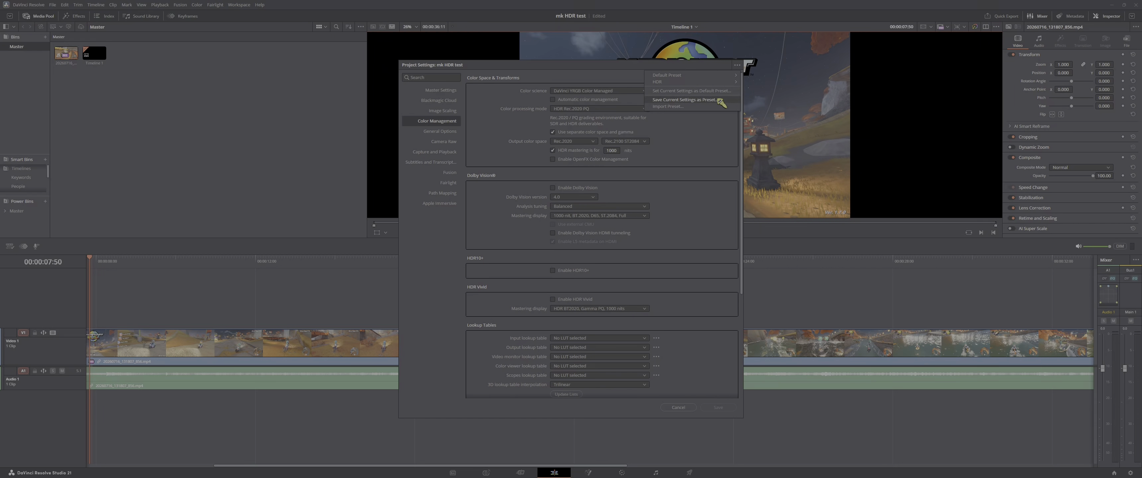
pyautogui.moveTo(729, 84)
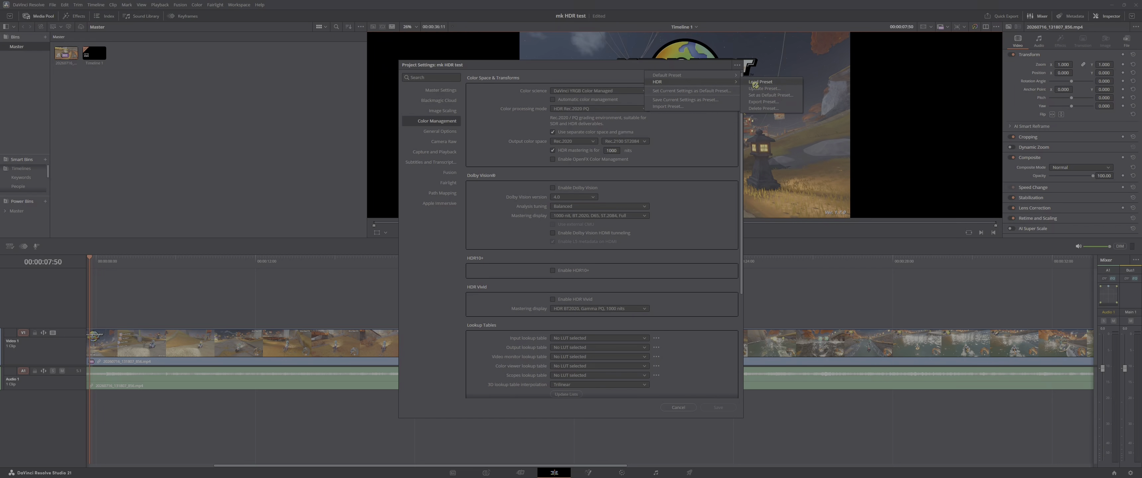
pyautogui.click(679, 216)
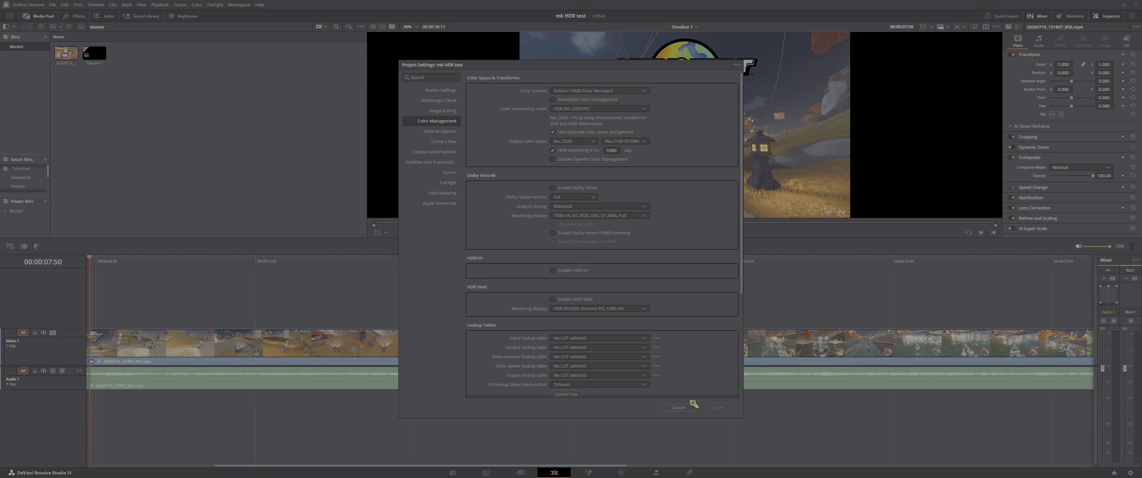
pyautogui.click(678, 407)
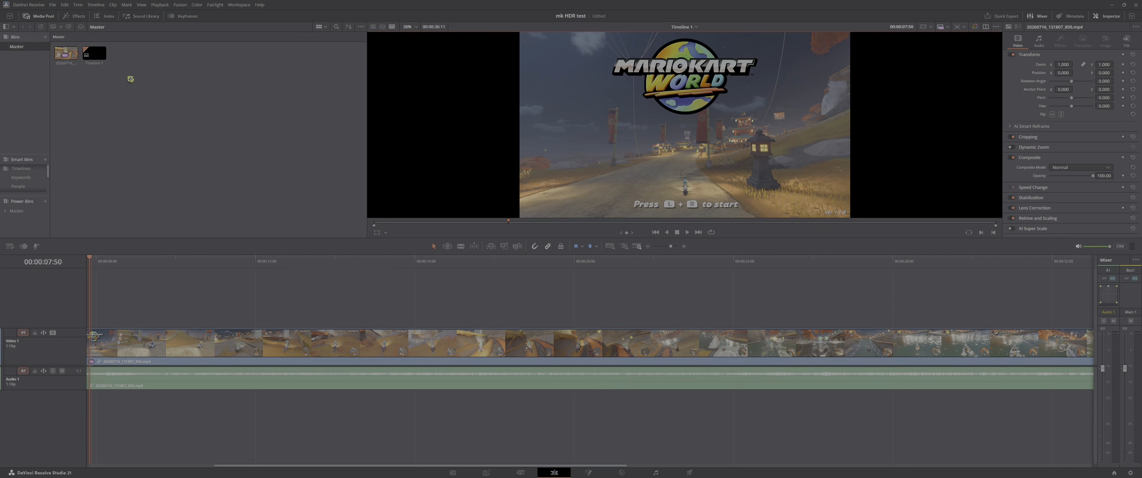
# Set the input color space of the gameplay clip in the media pool to the Project option
pyautogui.rightClick(72, 54)
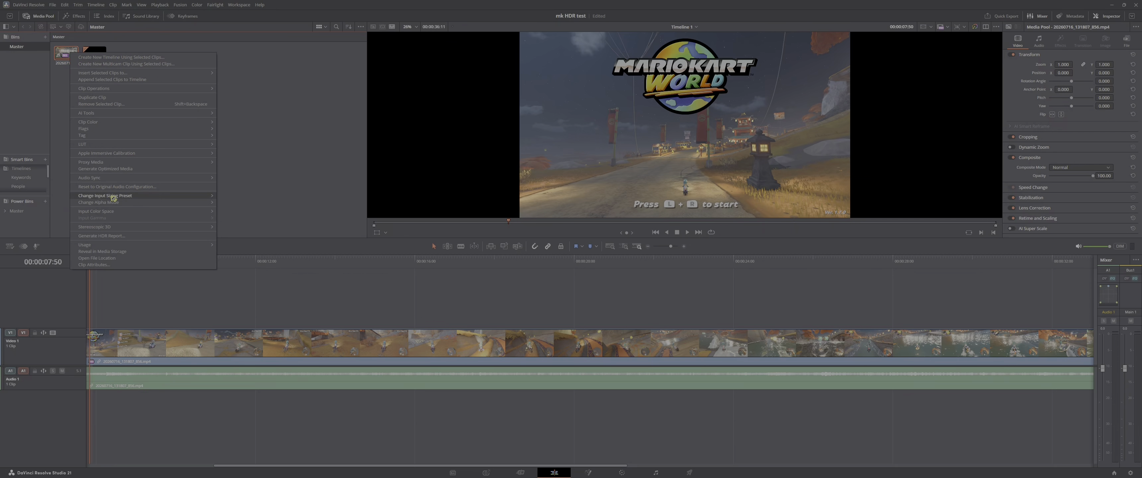
pyautogui.moveTo(119, 215)
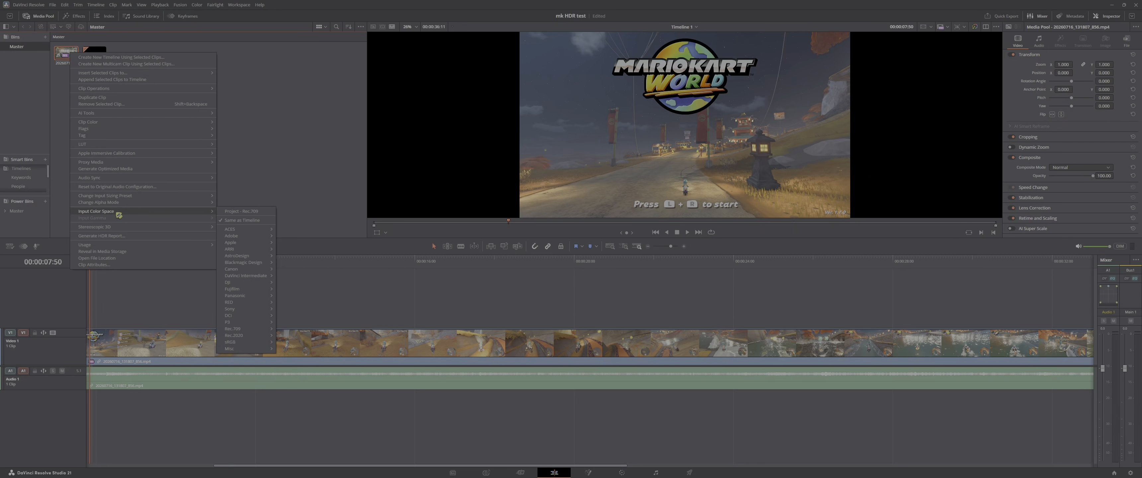
pyautogui.click(257, 212)
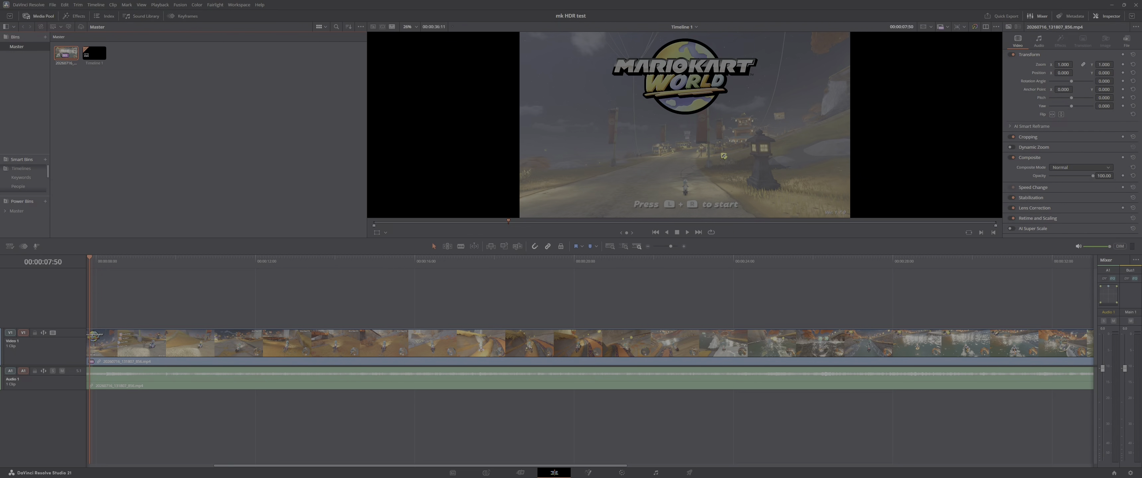
# Set the media pool gameplay clip's input color space to Same as Timeline
pyautogui.rightClick(66, 56)
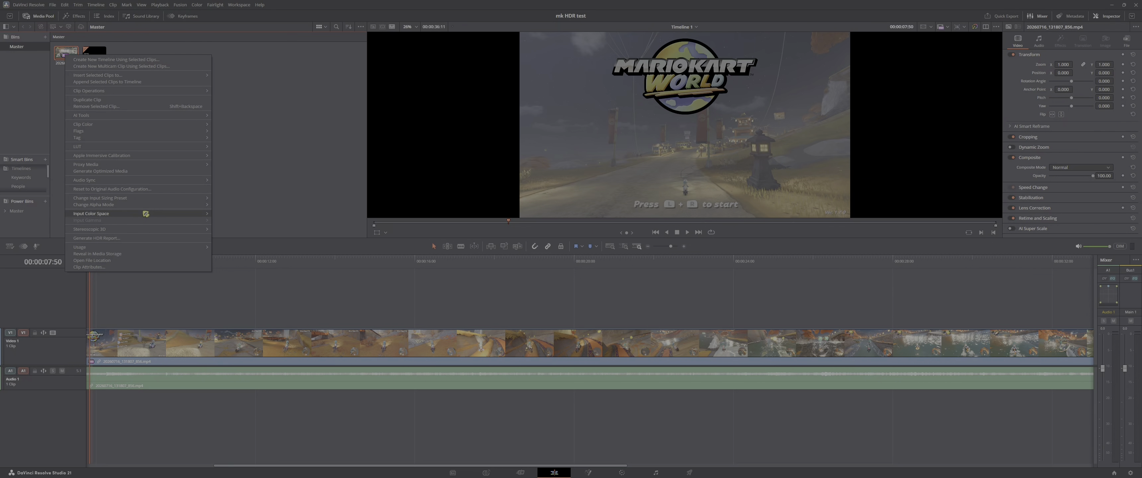
pyautogui.moveTo(146, 214)
pyautogui.click(245, 225)
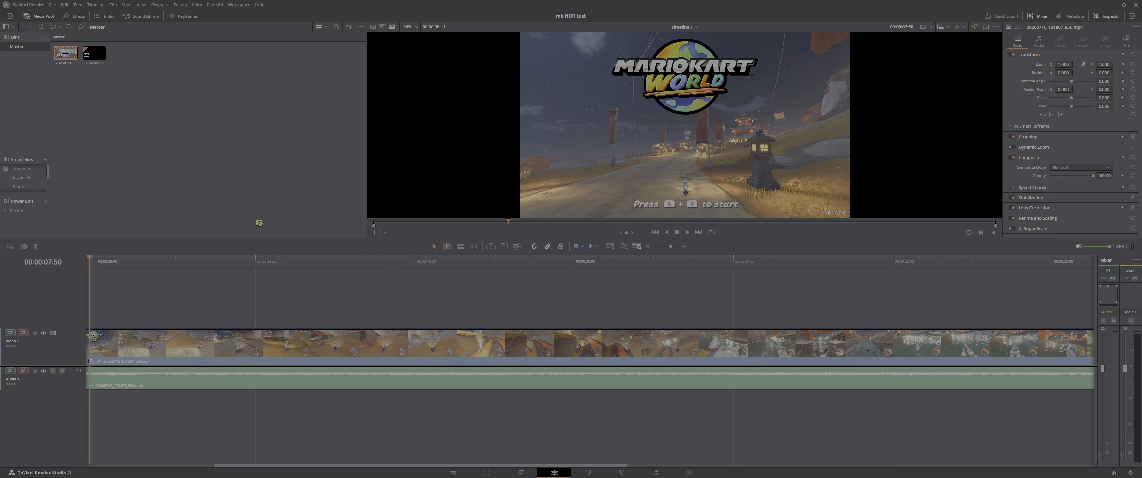
# Look through the available commands for the gameplay clip in the media pool and on the timeline, including Bypass Color Management
pyautogui.rightClick(63, 59)
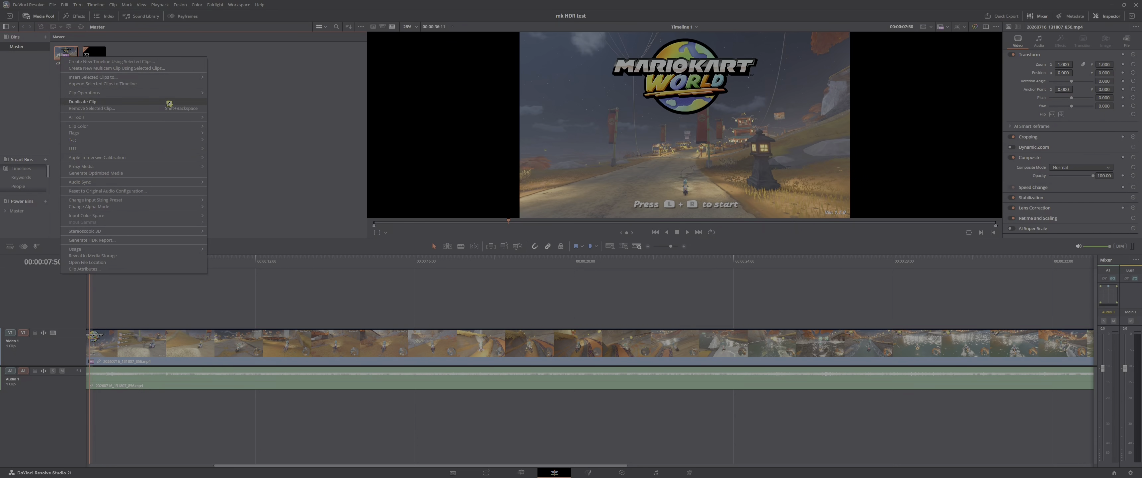
pyautogui.moveTo(163, 168)
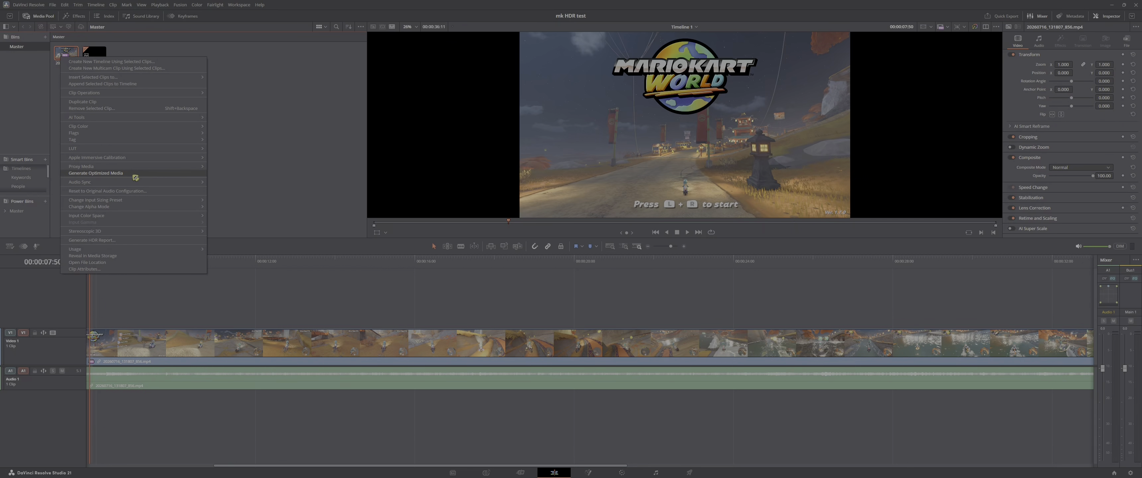
pyautogui.click(340, 97)
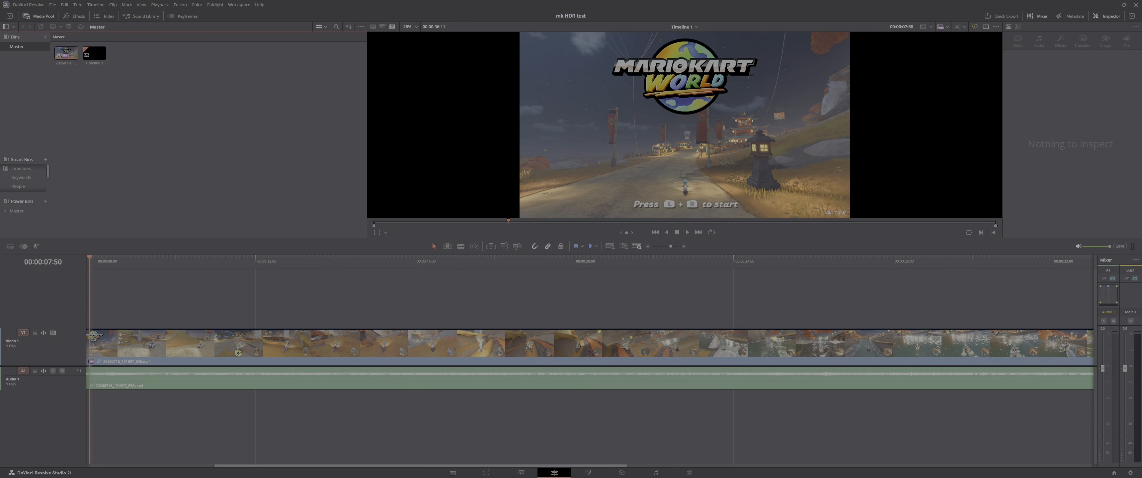
pyautogui.rightClick(238, 353)
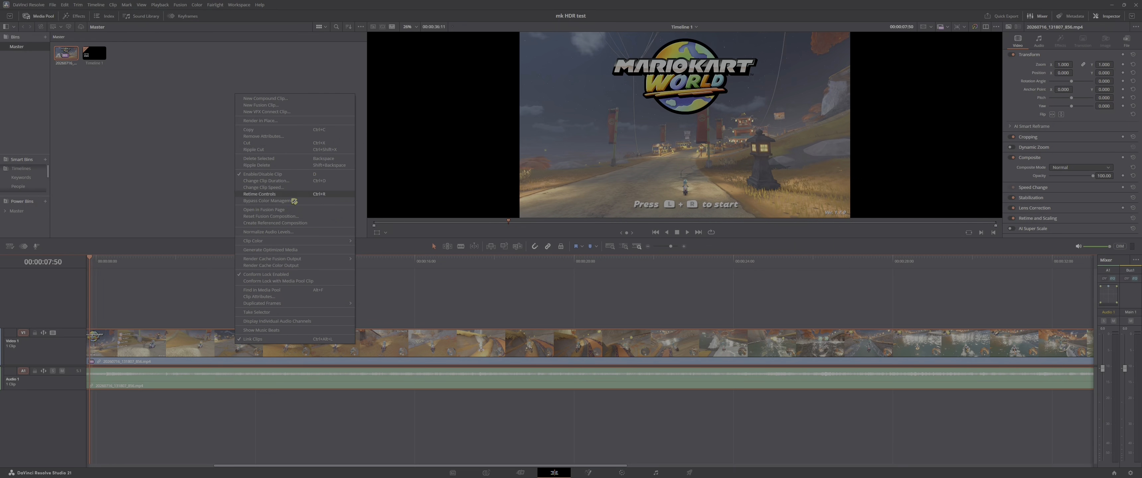
pyautogui.click(189, 318)
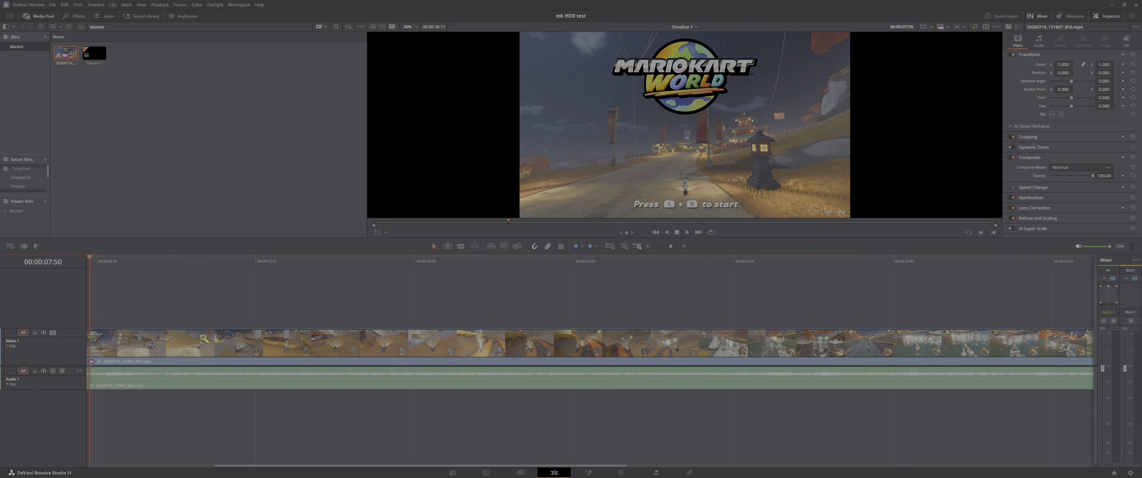
# Review the available channel formats for the Main 1 bus in the Bus Format settings, and close them without changes
pyautogui.click(165, 5)
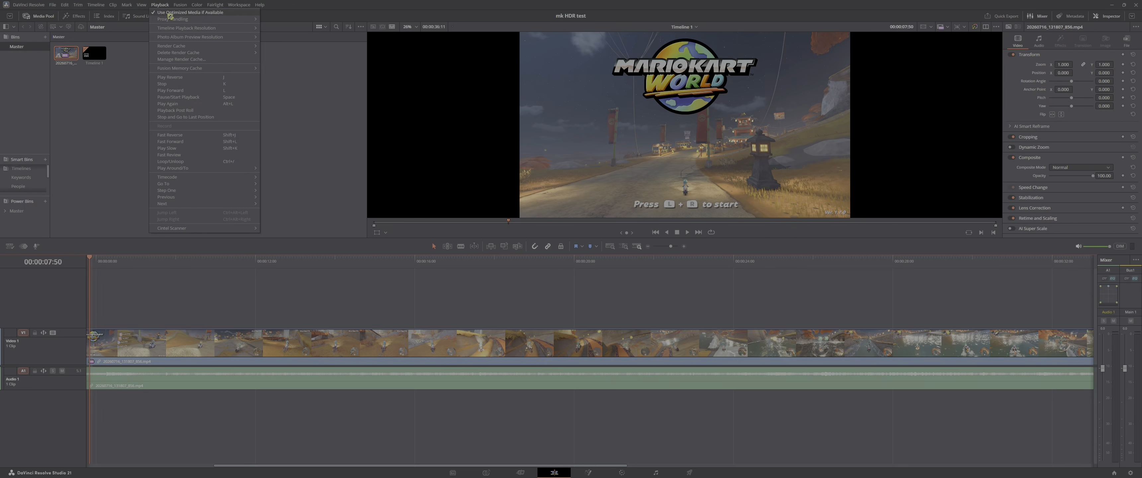
pyautogui.moveTo(176, 21)
pyautogui.moveTo(201, 68)
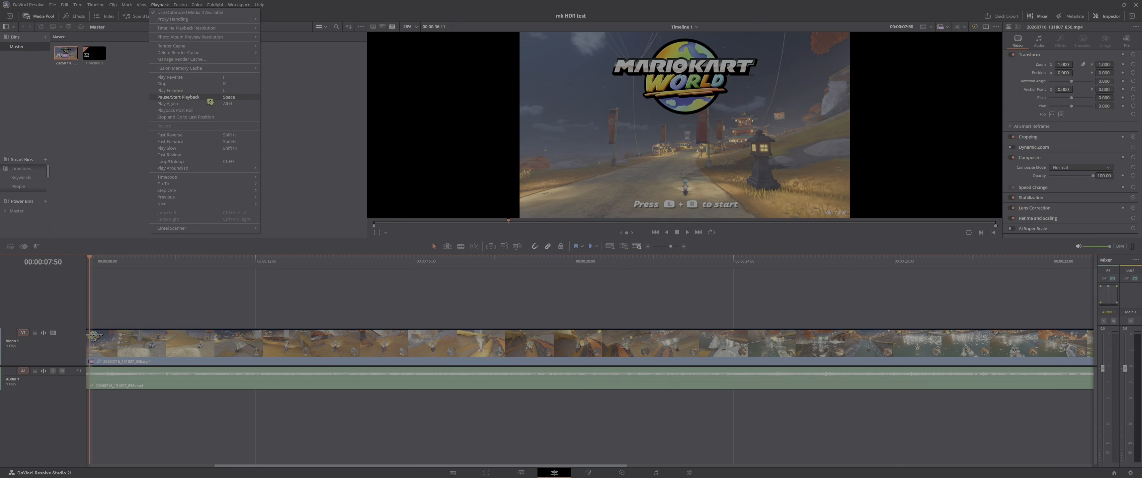
pyautogui.click(187, 8)
pyautogui.moveTo(215, 5)
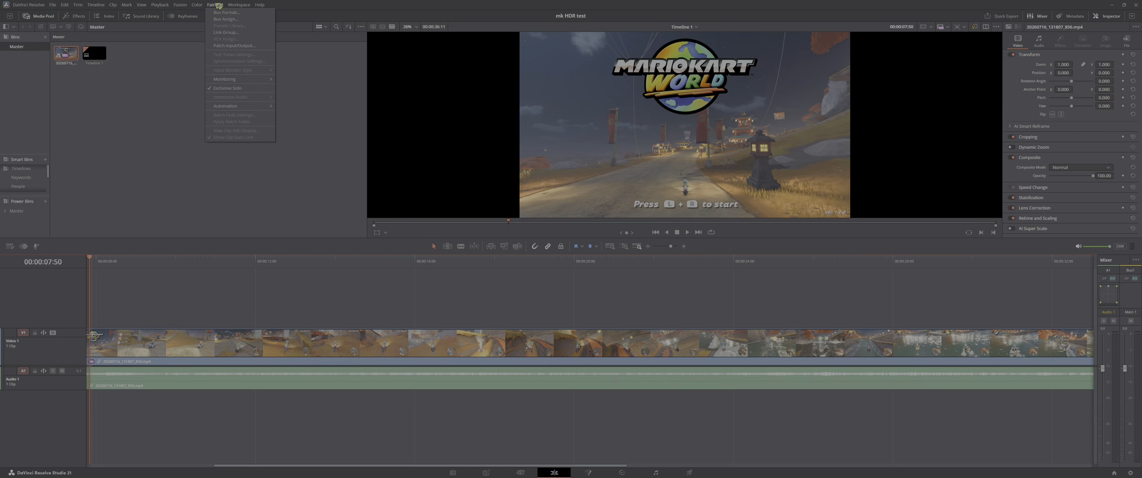
pyautogui.click(226, 12)
pyautogui.click(548, 166)
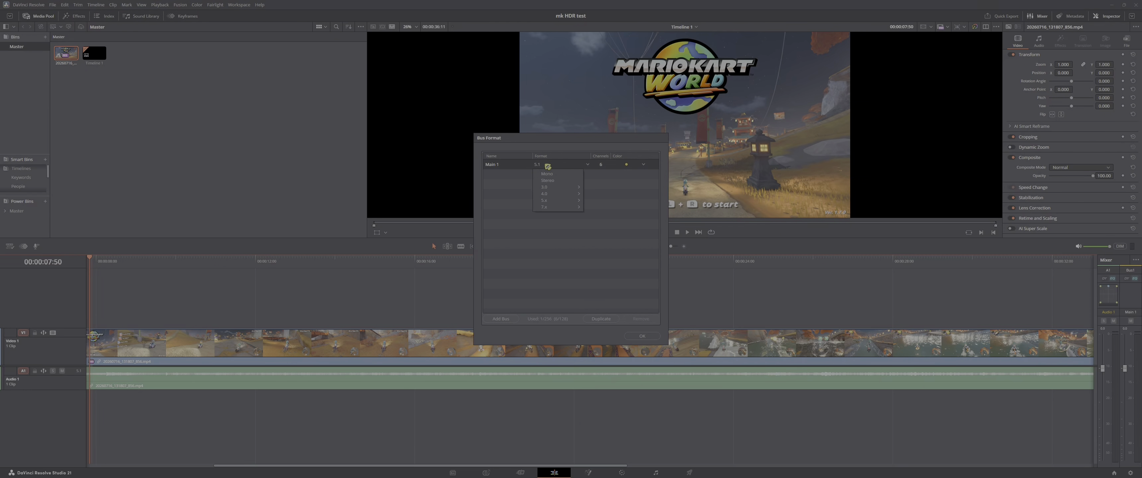
pyautogui.moveTo(554, 200)
pyautogui.click(627, 297)
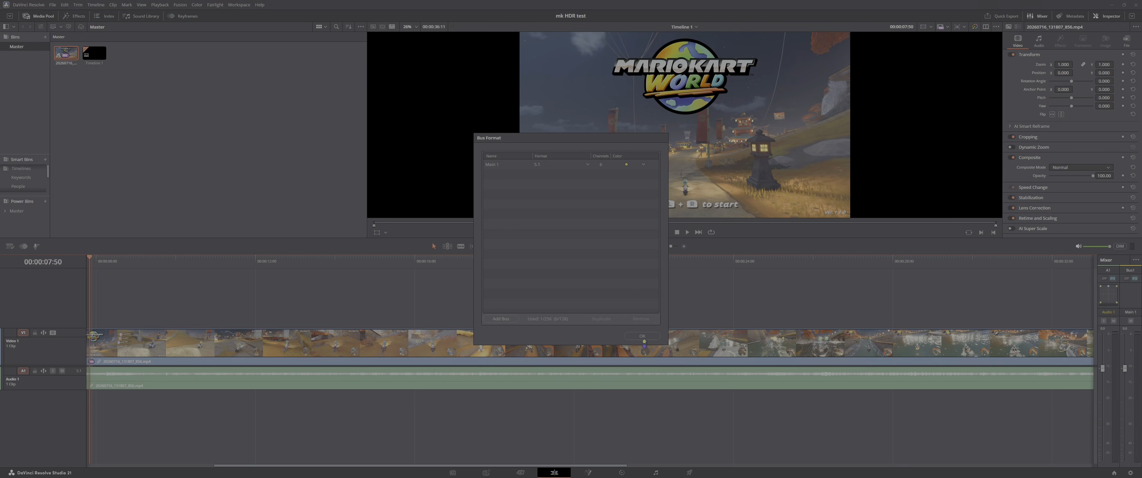
pyautogui.click(643, 336)
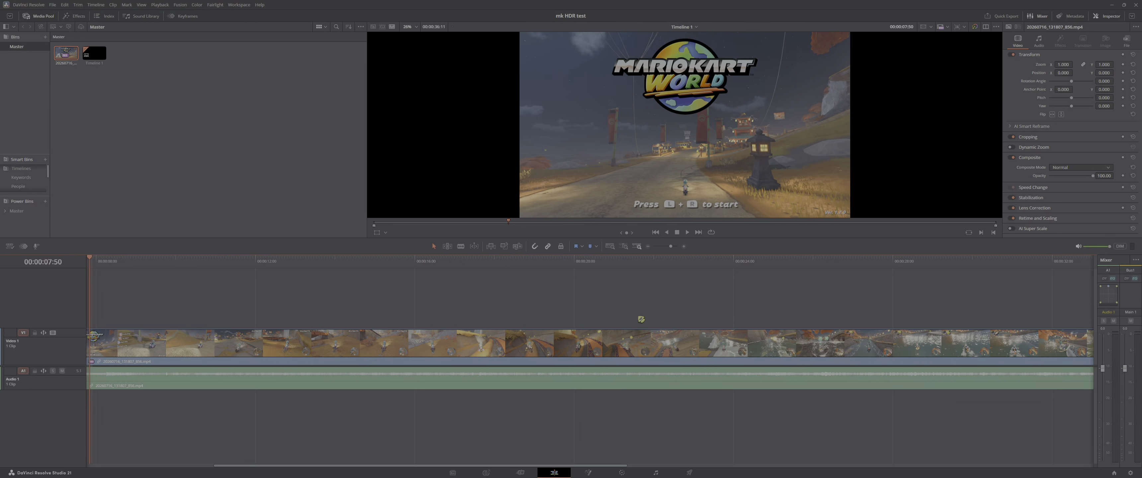
# Examine the surround formats offered for adding an audio track and for changing the track type of Audio 1
pyautogui.click(942, 26)
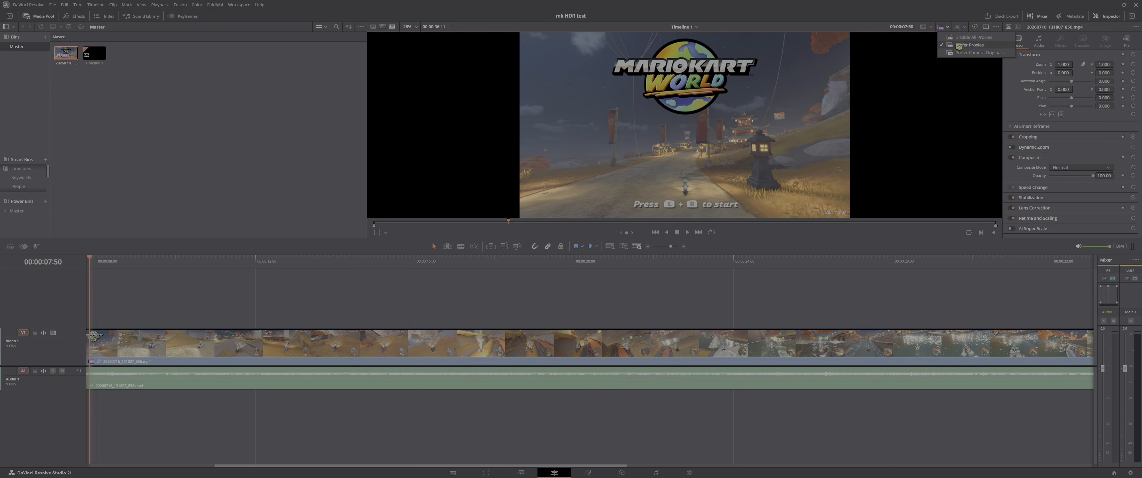
pyautogui.click(956, 83)
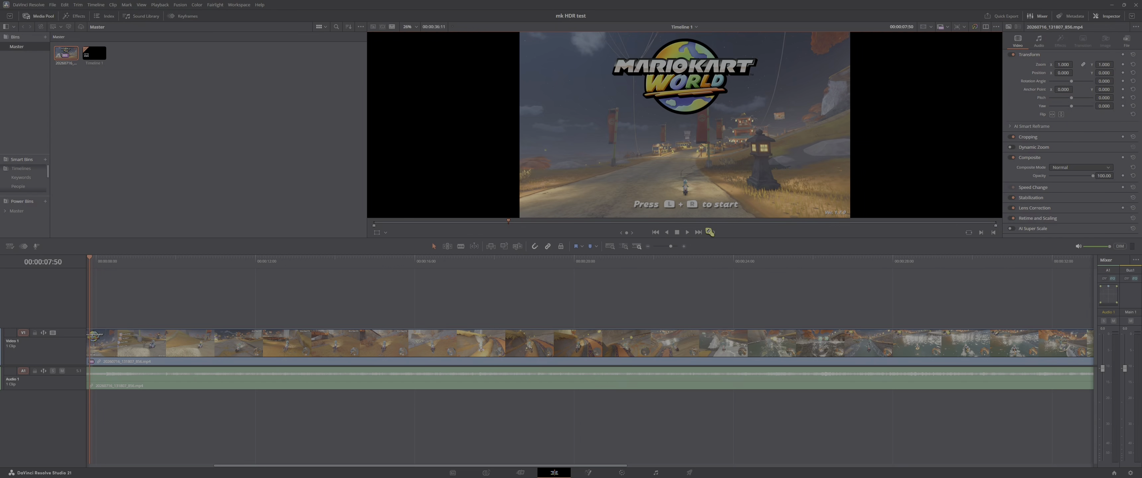
pyautogui.click(158, 348)
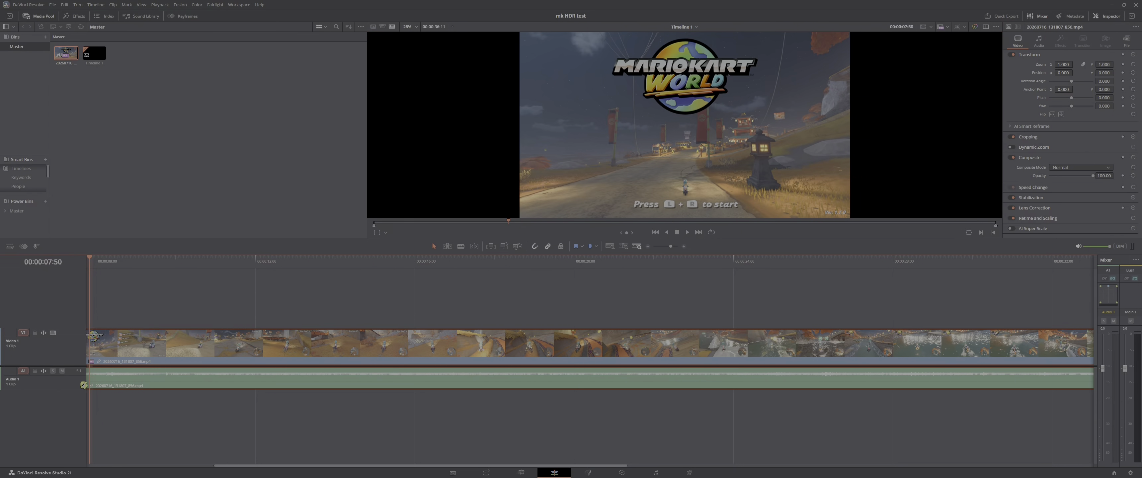
pyautogui.rightClick(58, 404)
pyautogui.moveTo(104, 330)
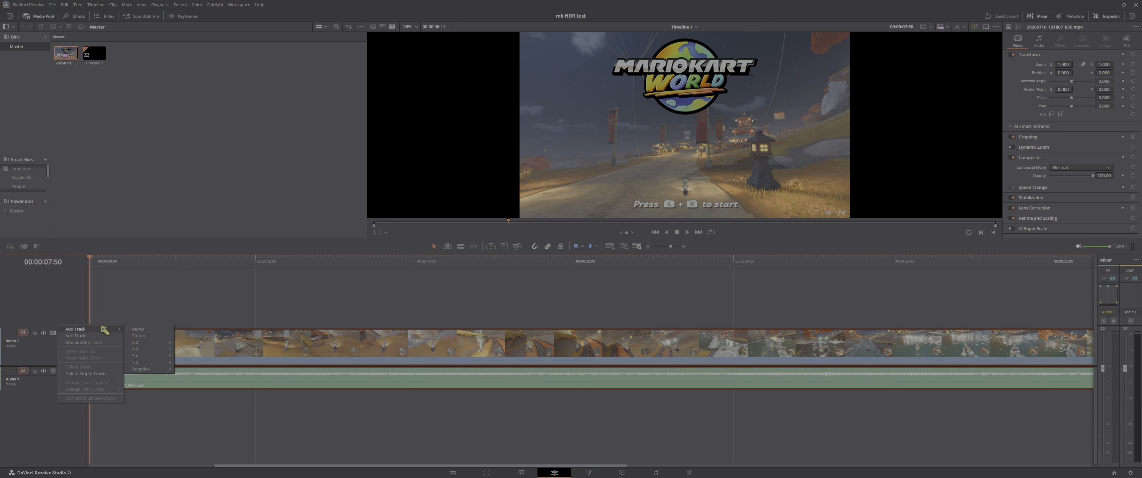
pyautogui.moveTo(142, 357)
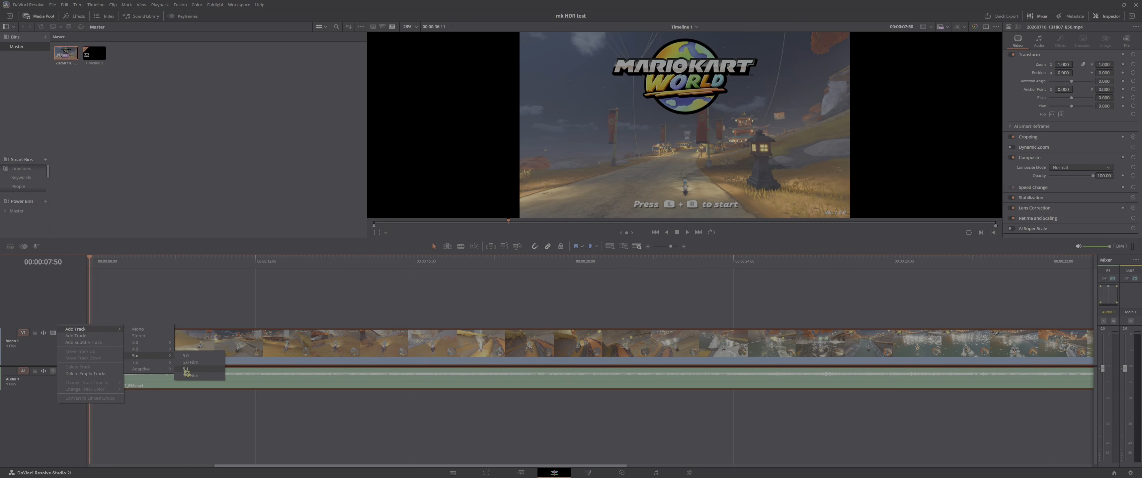
pyautogui.click(39, 422)
pyautogui.rightClick(55, 383)
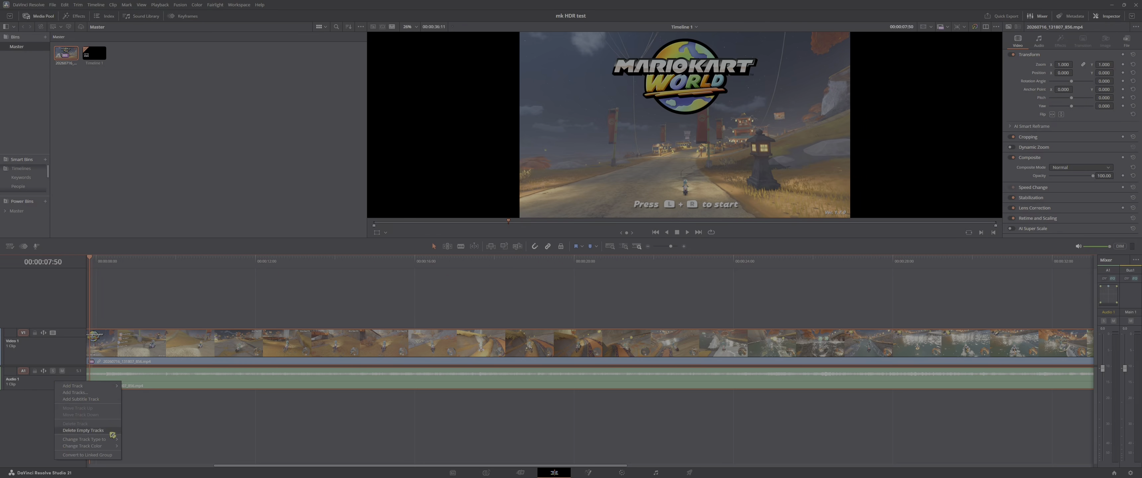
pyautogui.moveTo(113, 440)
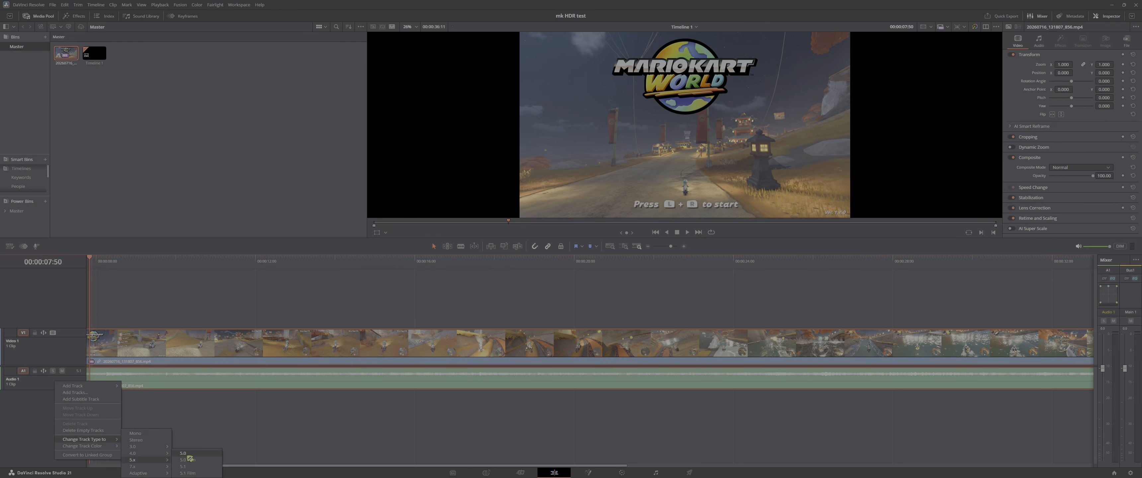
pyautogui.click(42, 436)
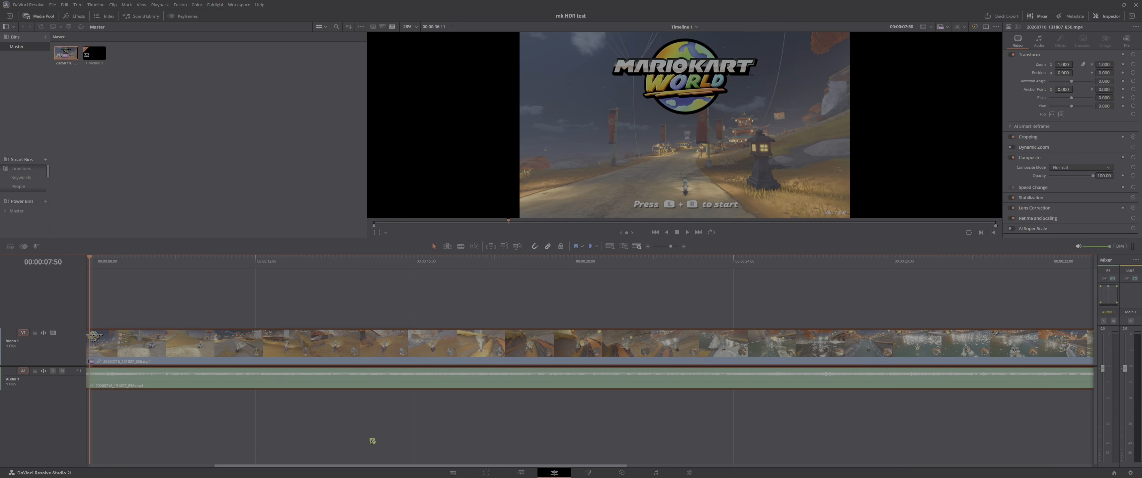
# Inspect the surround pan controls of the Audio 1 track in Fairlight, try the Boom control on and off, and close them
pyautogui.click(657, 474)
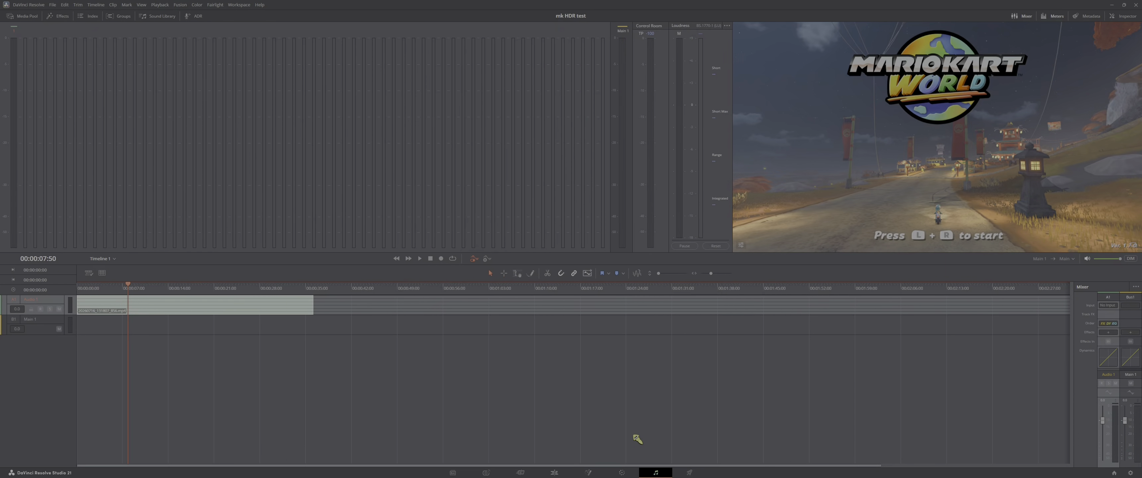
pyautogui.rightClick(248, 311)
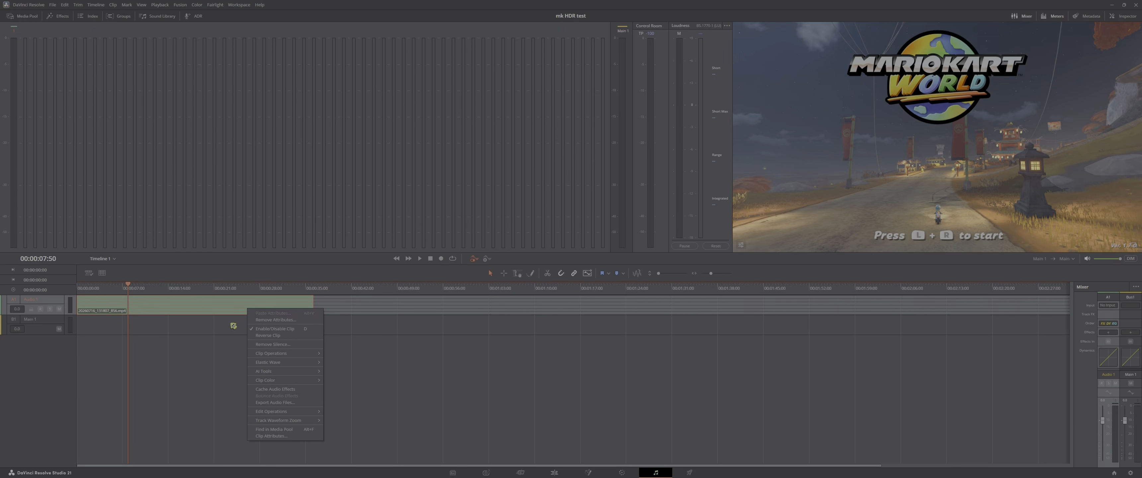
pyautogui.click(1097, 358)
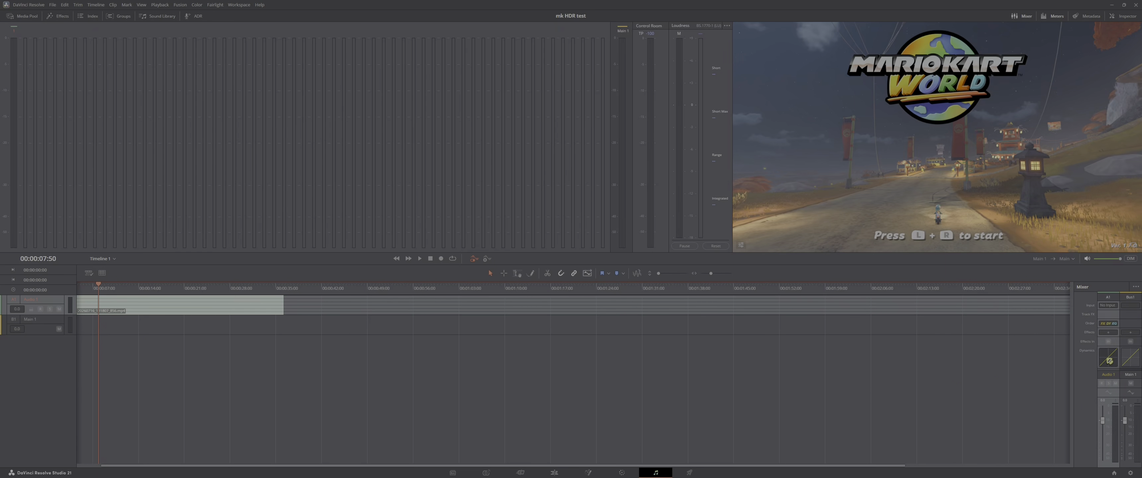
pyautogui.scroll(-5, 1108, 350)
pyautogui.click(1114, 329)
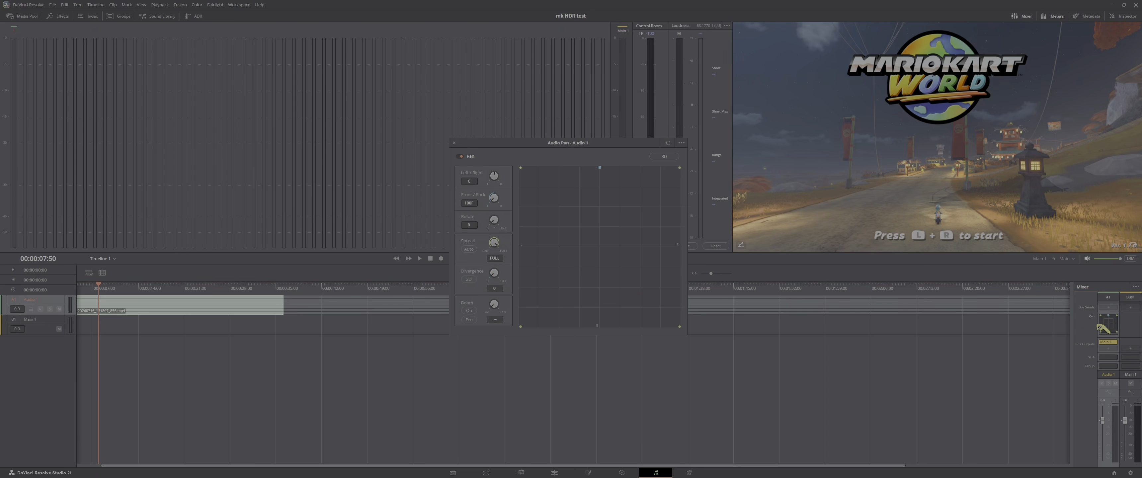
pyautogui.click(470, 311)
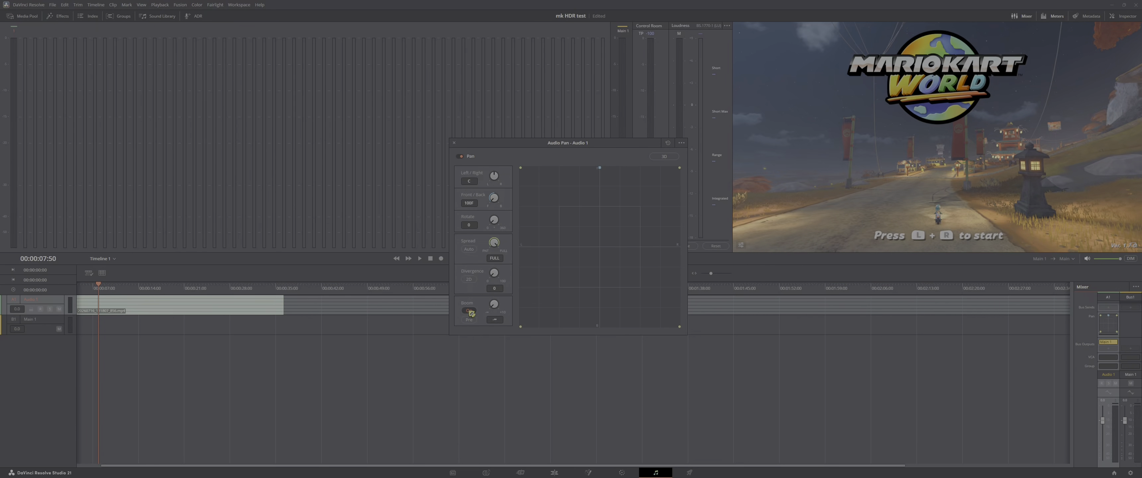
pyautogui.click(495, 320)
pyautogui.click(469, 311)
pyautogui.click(454, 143)
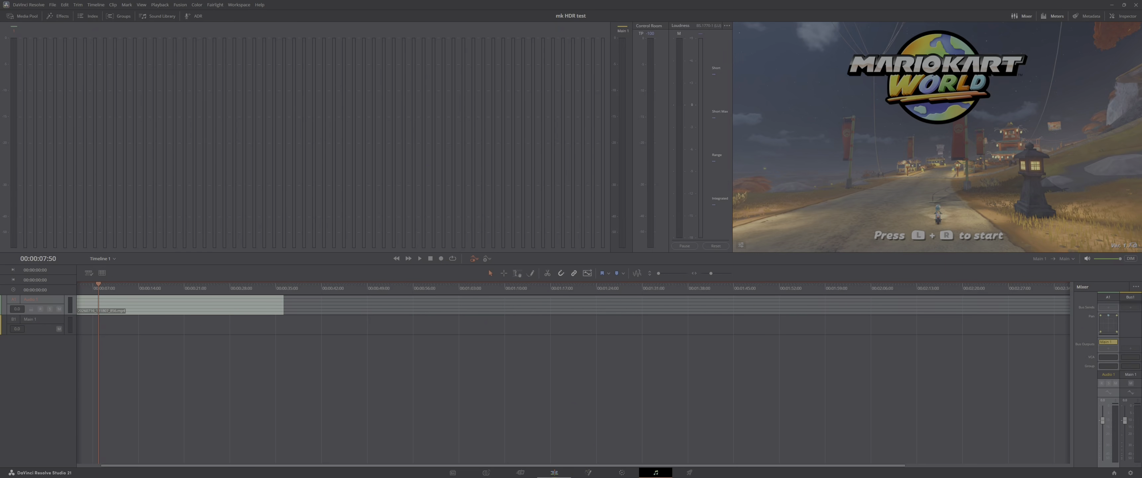
# Open the Deliver page and load the main yt render preset
pyautogui.click(554, 472)
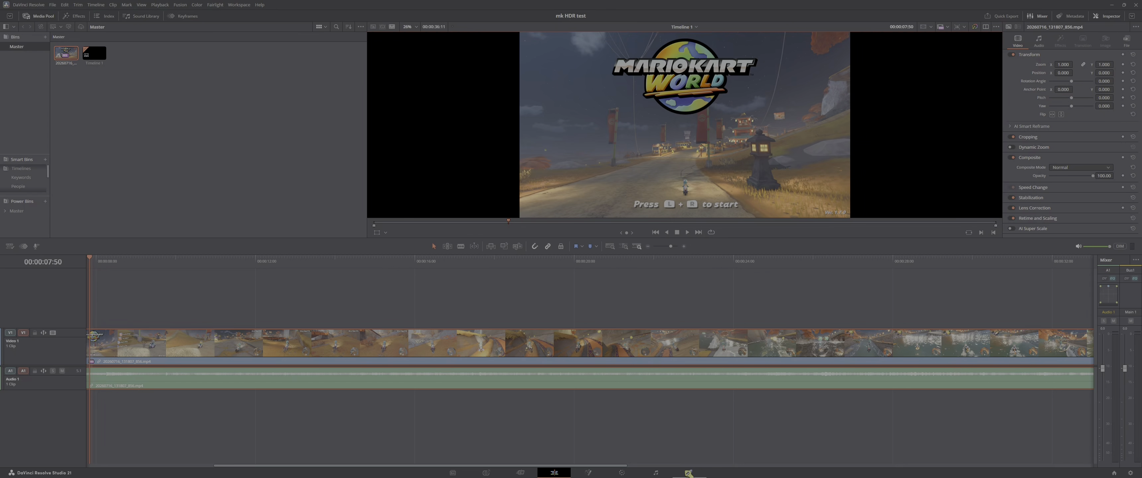
pyautogui.click(691, 472)
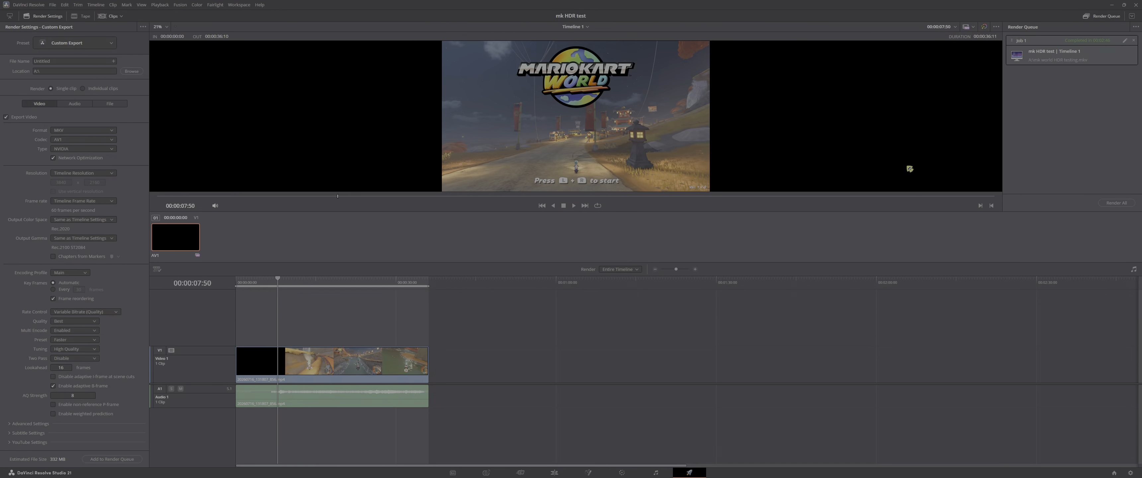
pyautogui.click(67, 43)
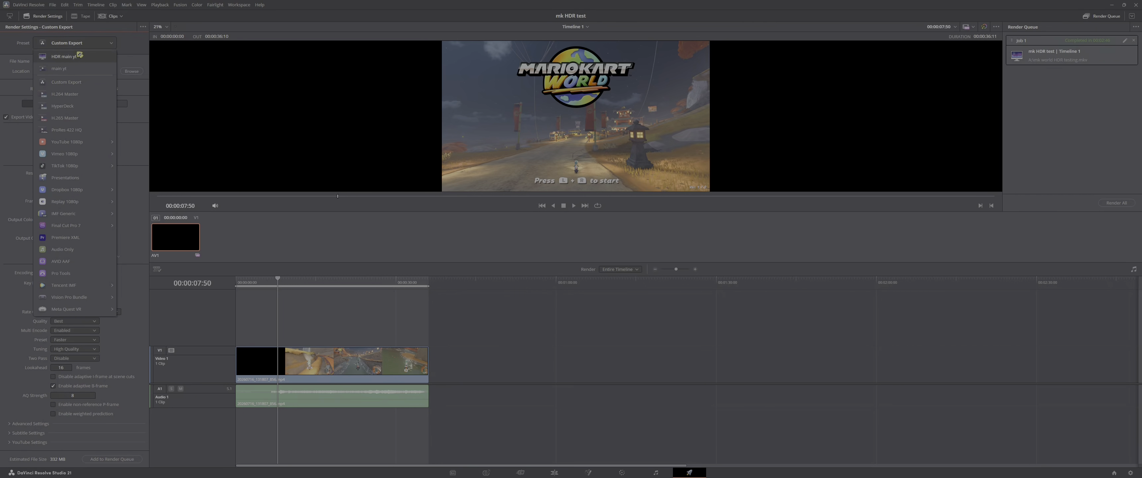
pyautogui.click(84, 69)
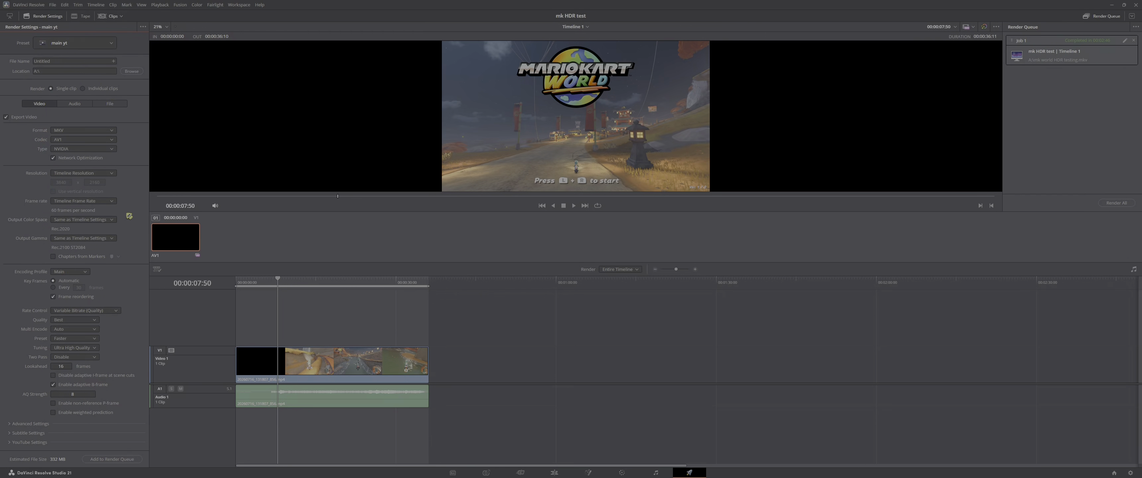
# Review the encoding profile, rate control and quality options in the video render settings
pyautogui.click(65, 275)
pyautogui.click(67, 275)
pyautogui.click(91, 312)
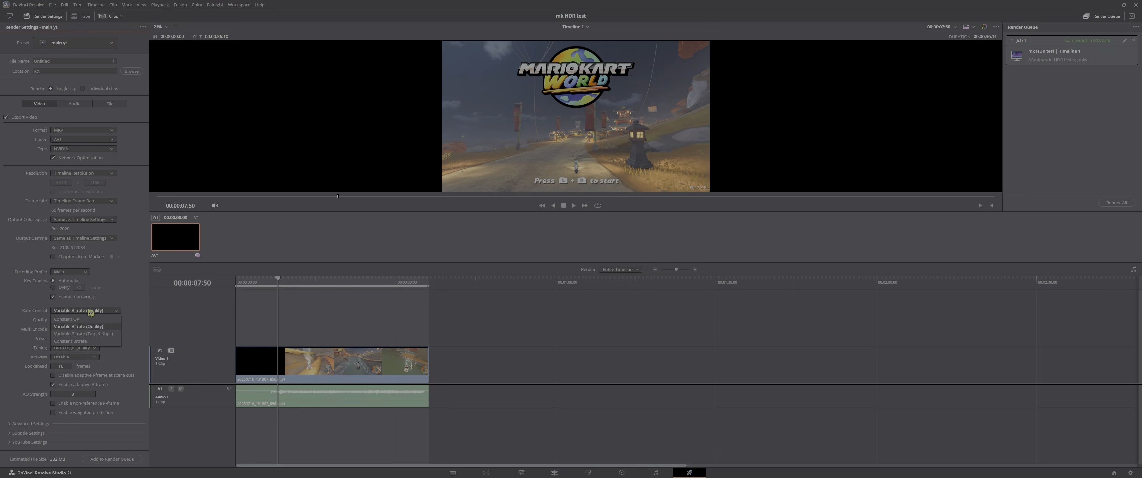
pyautogui.click(91, 313)
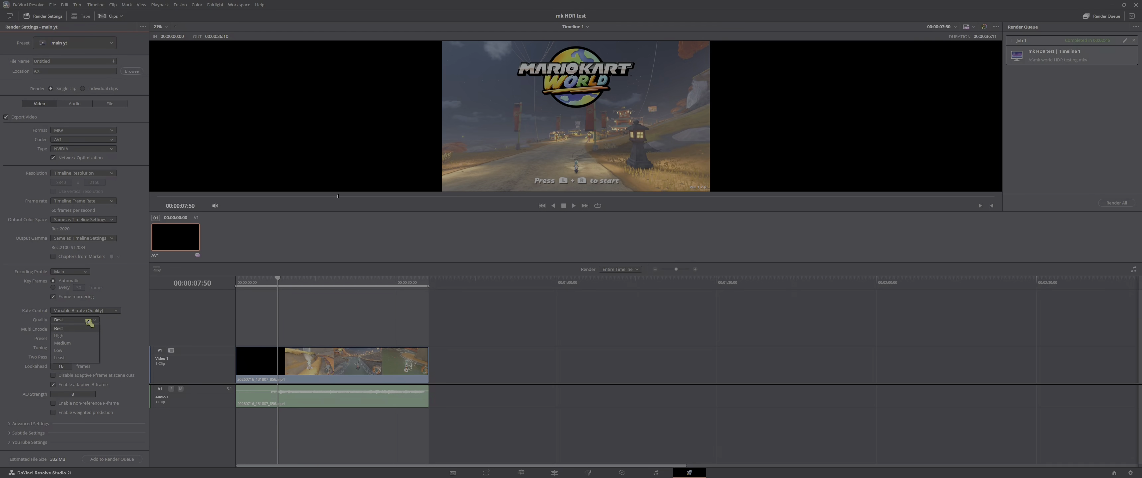
# Examine the advanced, subtitle and YouTube sections of the video render settings
pyautogui.click(26, 424)
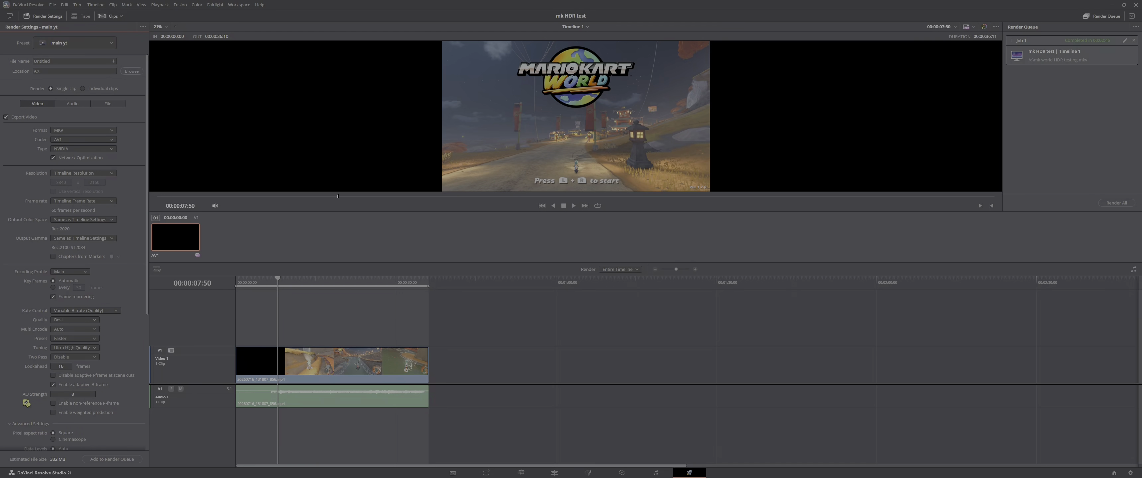
pyautogui.scroll(-3, 25, 402)
pyautogui.scroll(-2, 26, 403)
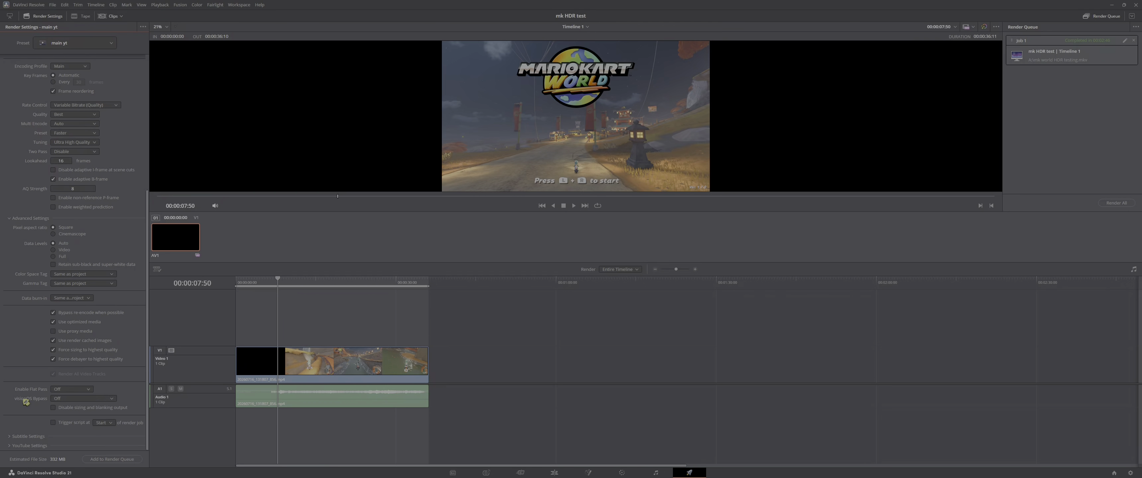
pyautogui.click(33, 437)
pyautogui.scroll(-1, 38, 439)
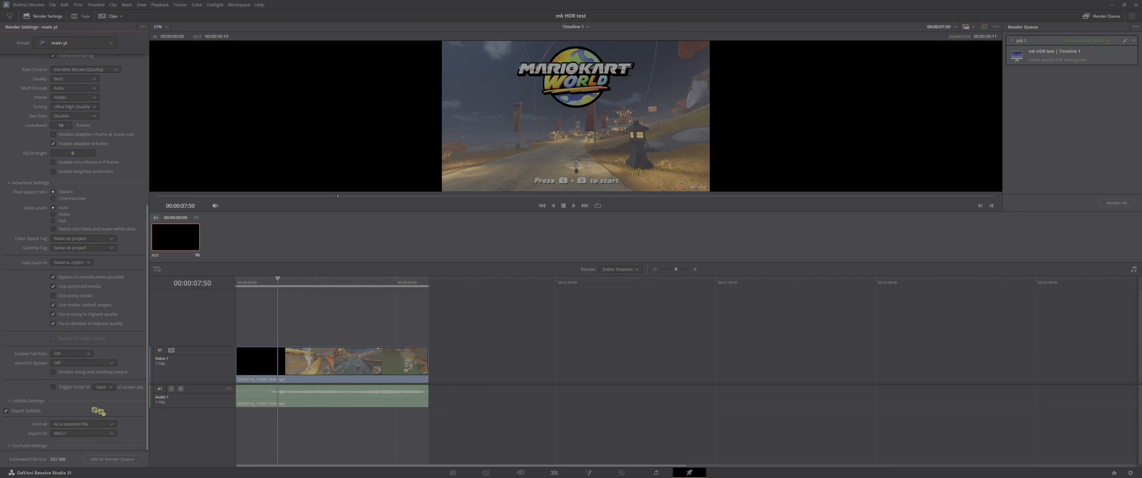
pyautogui.click(28, 401)
pyautogui.click(28, 445)
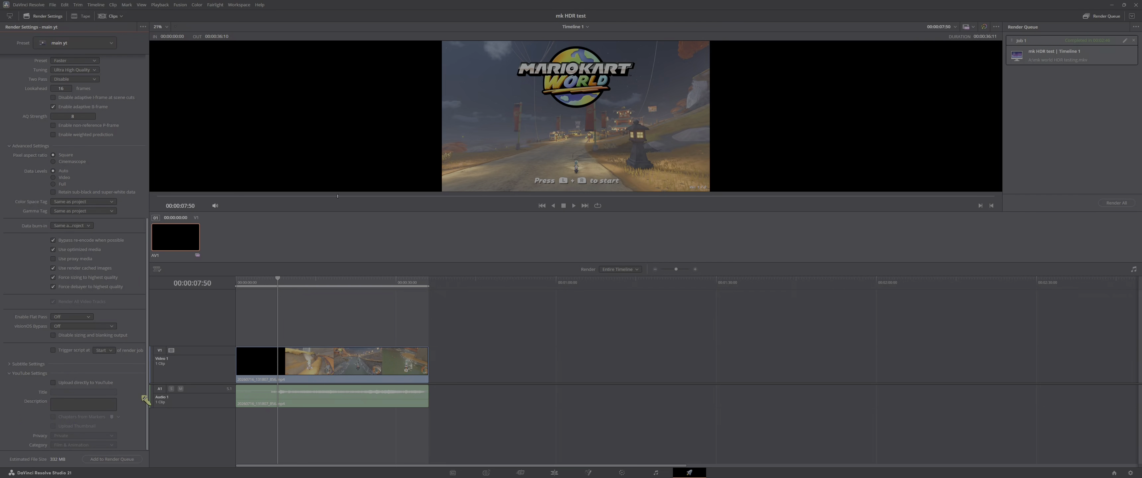
pyautogui.click(40, 374)
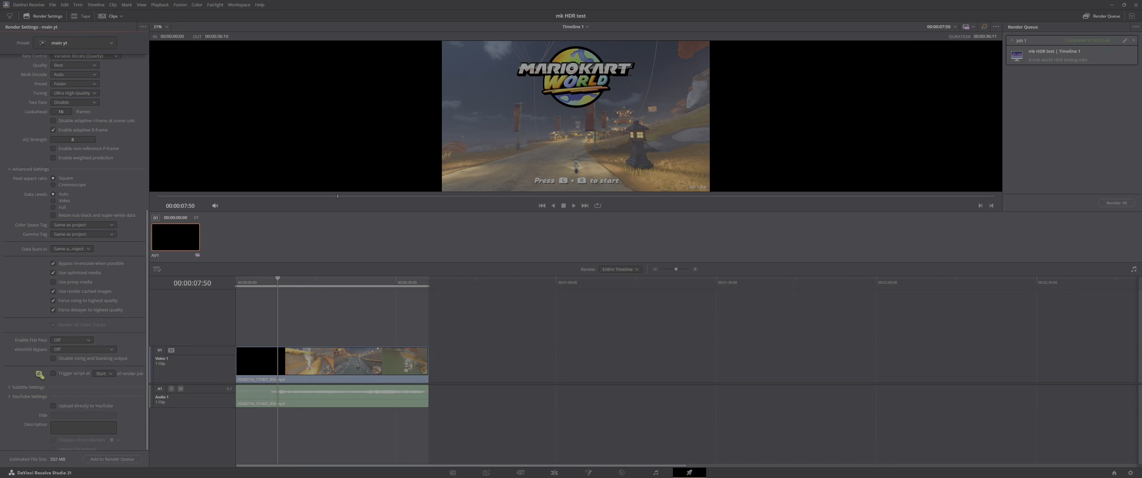
pyautogui.scroll(5, 40, 374)
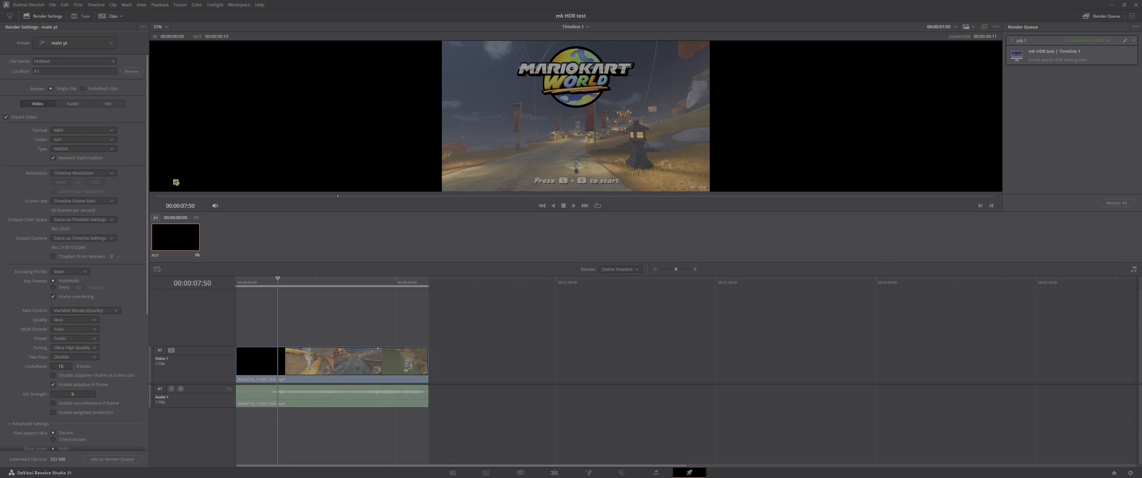
# Enable audio normalization in the audio render settings and review the available loudness standards
pyautogui.click(81, 107)
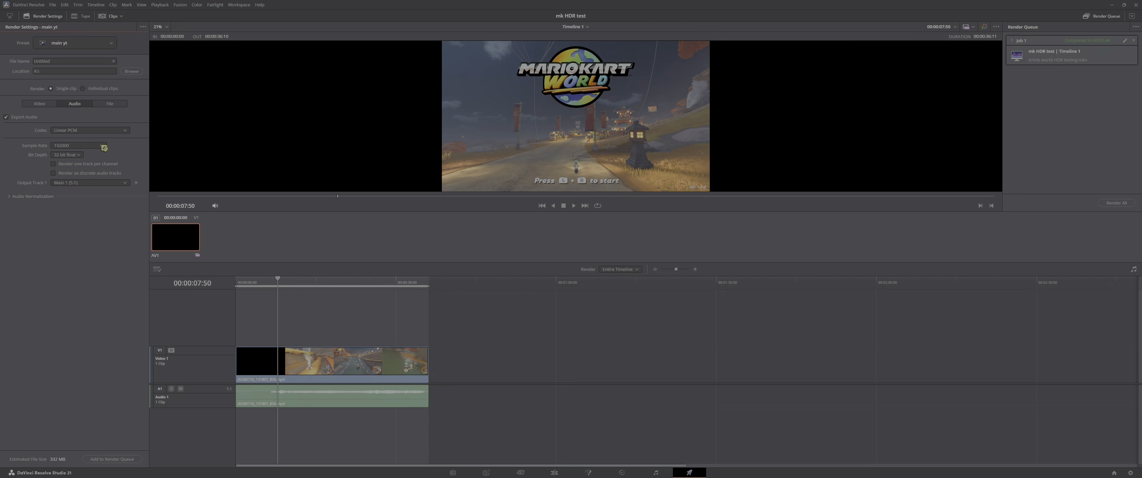
pyautogui.click(27, 199)
pyautogui.click(44, 196)
pyautogui.click(31, 196)
pyautogui.click(58, 205)
pyautogui.click(58, 231)
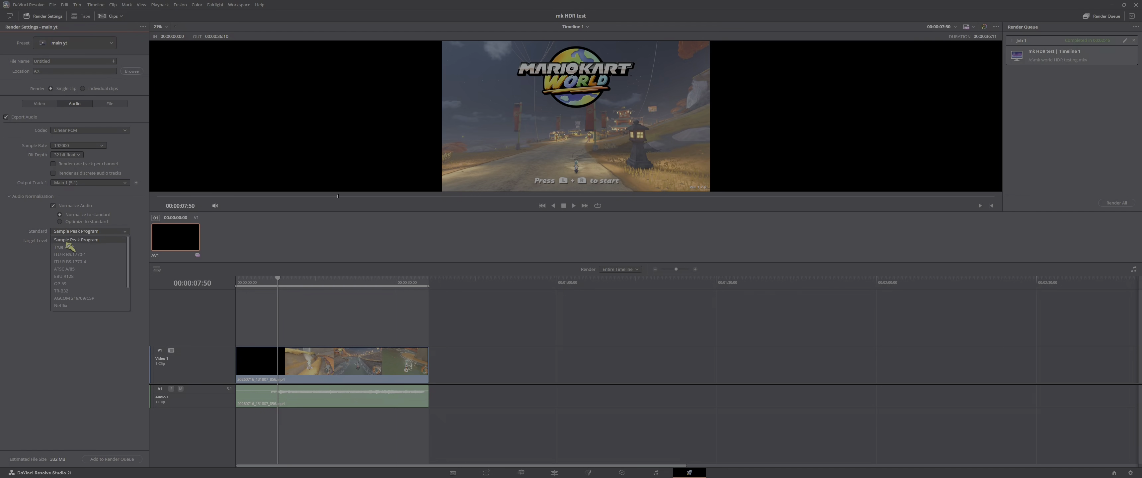
pyautogui.scroll(-3, 91, 297)
pyautogui.click(28, 270)
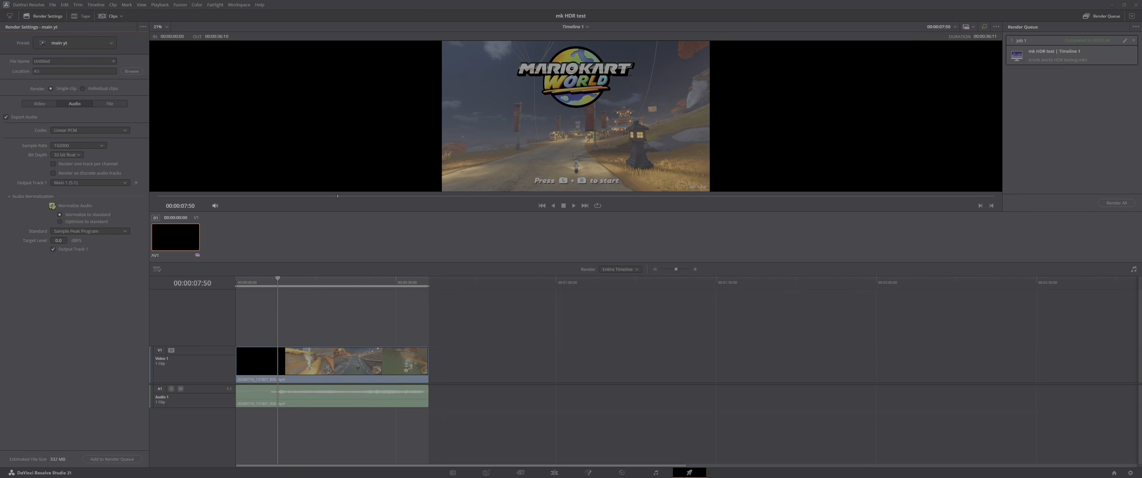
# Collapse the audio normalization options and review the file naming settings for the render
pyautogui.click(43, 198)
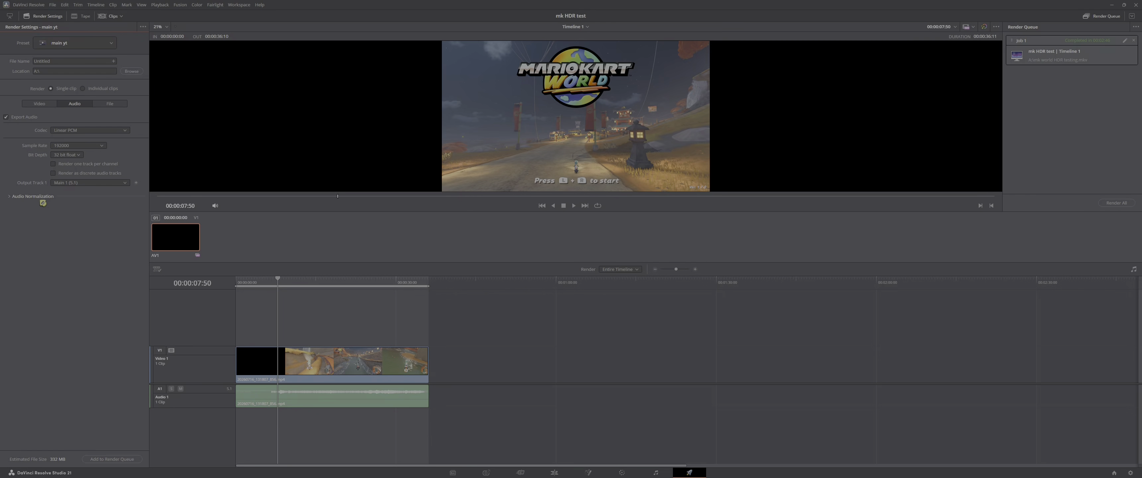
pyautogui.click(112, 104)
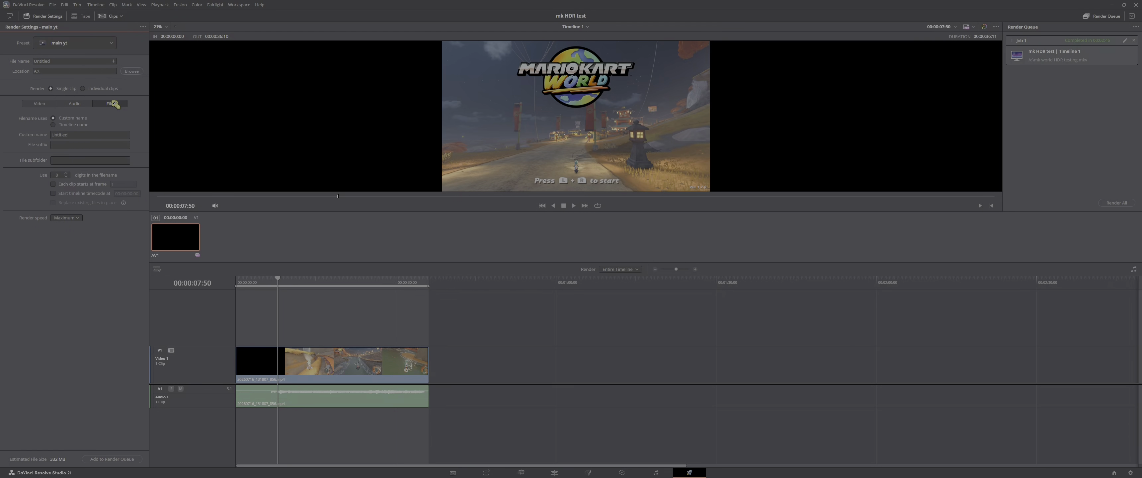
pyautogui.doubleClick(63, 135)
pyautogui.click(51, 105)
# Load the HDR main yt render preset in place of main yt
pyautogui.click(105, 43)
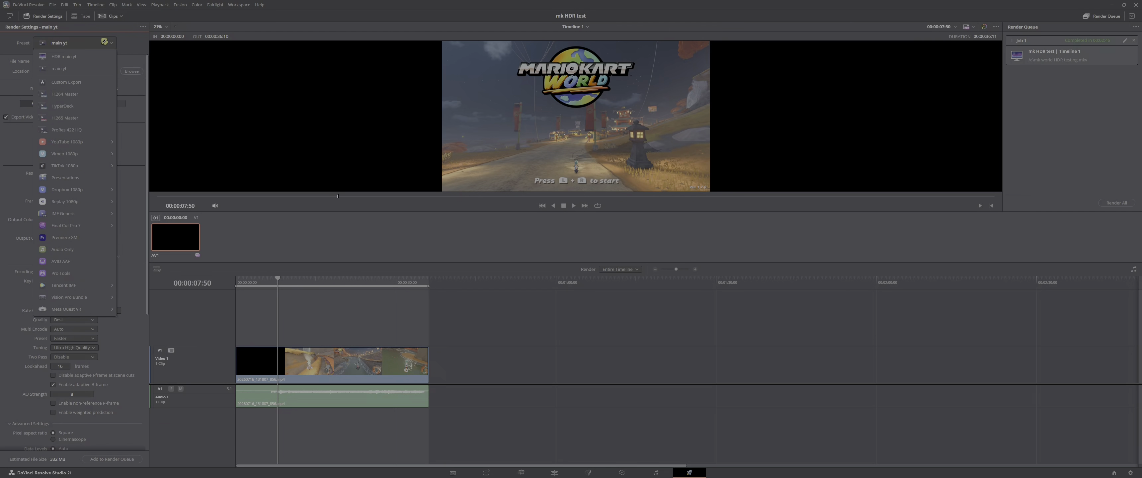
pyautogui.click(98, 69)
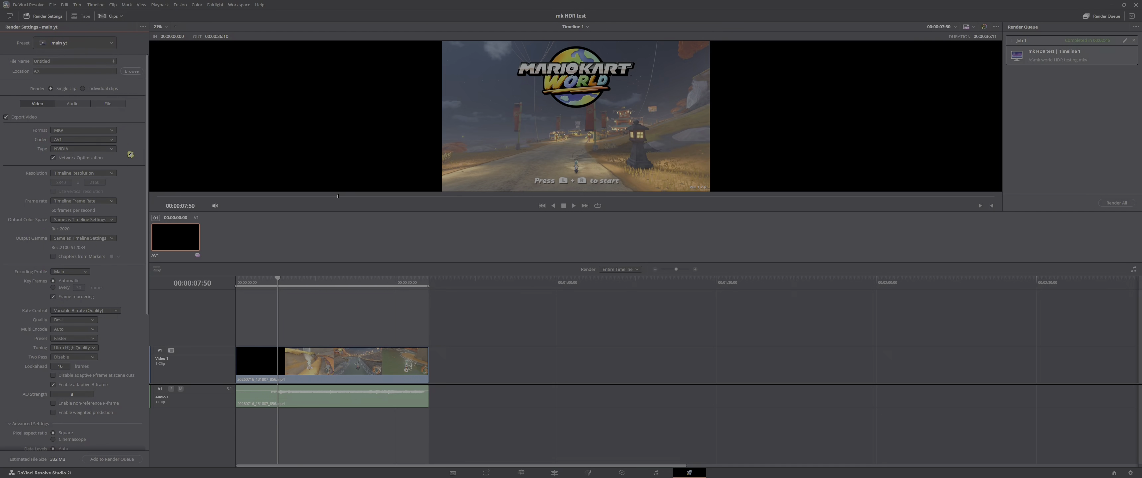
pyautogui.click(61, 44)
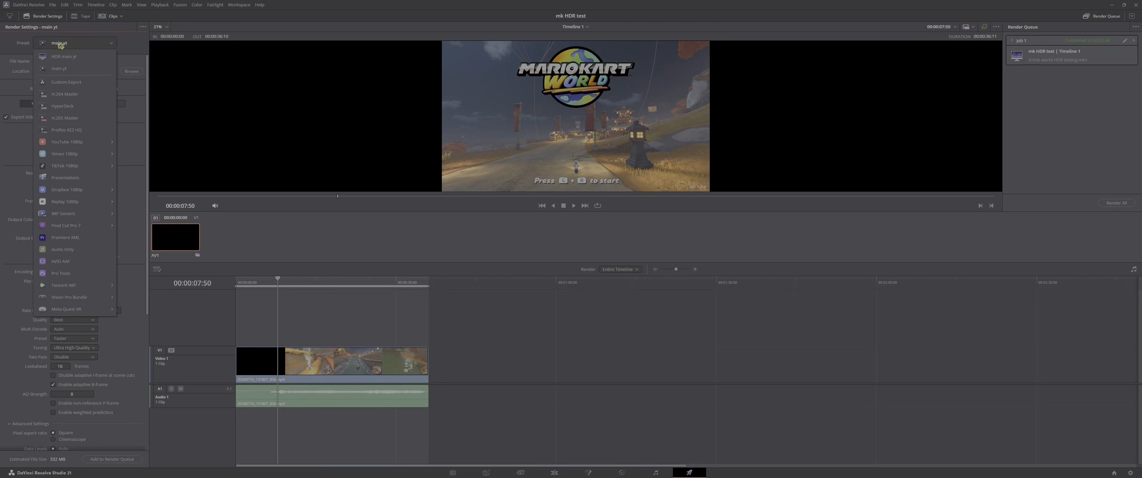
pyautogui.click(62, 58)
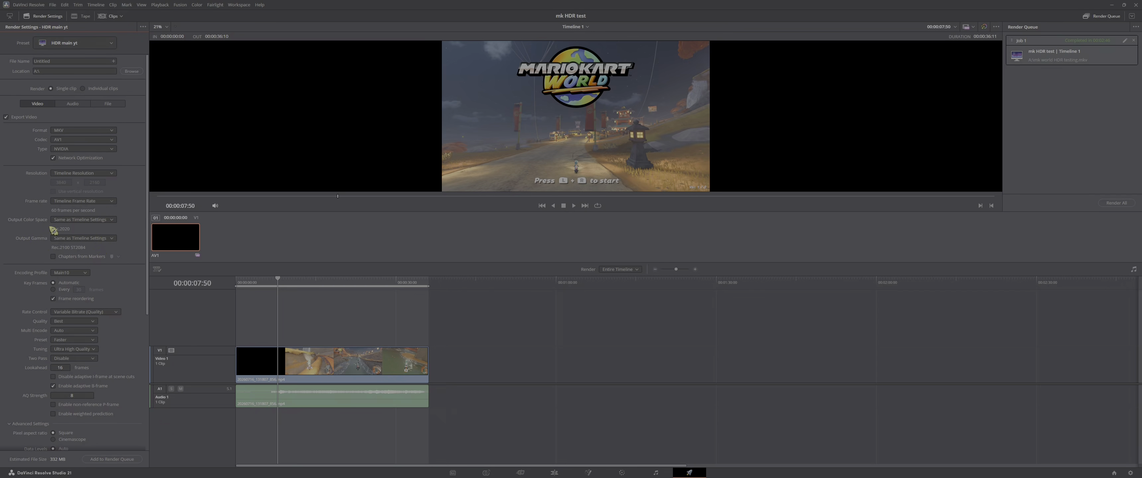
# Examine the encoding profile, color space tag and gamma tag options of the HDR render preset
pyautogui.scroll(-3, 93, 240)
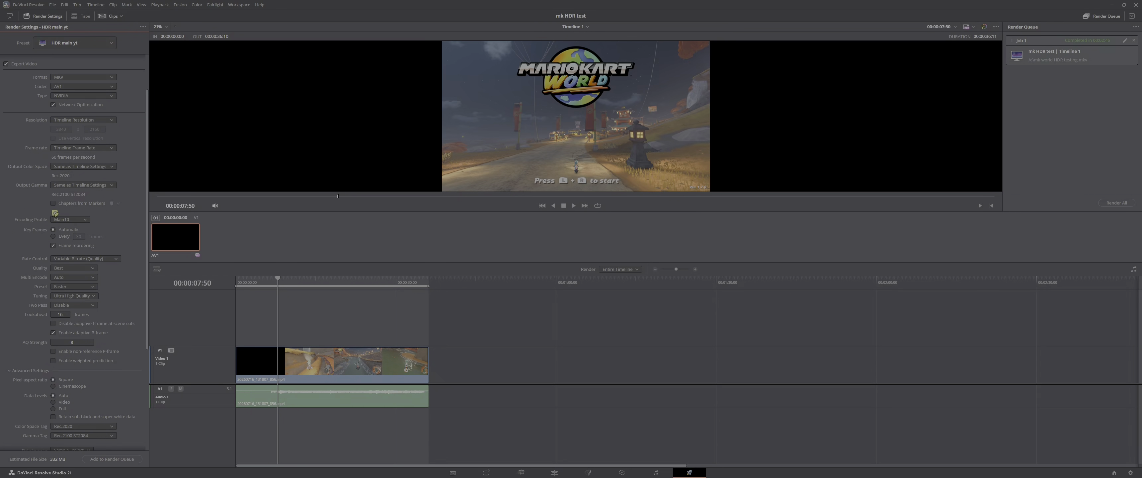
pyautogui.click(71, 220)
pyautogui.click(71, 221)
pyautogui.click(70, 427)
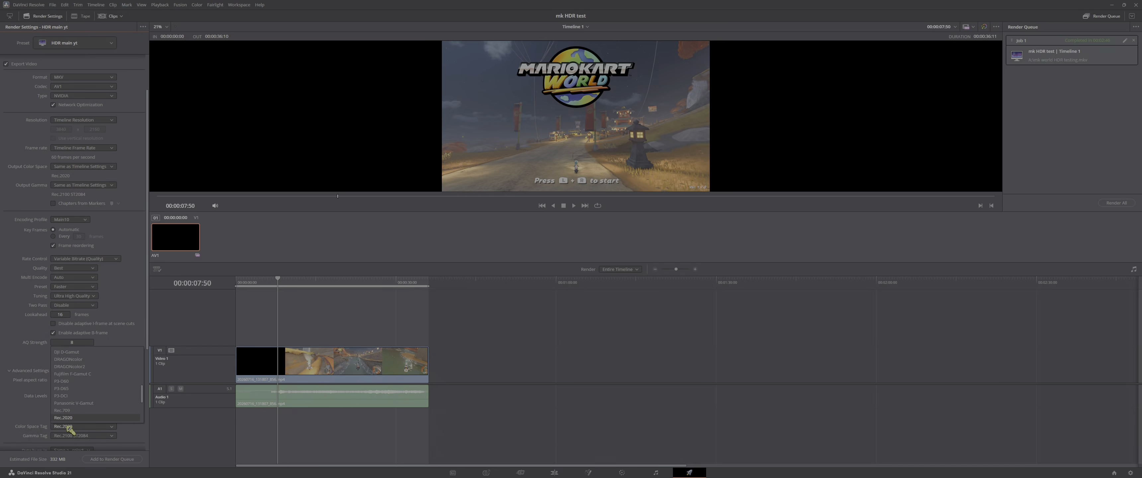
pyautogui.click(69, 437)
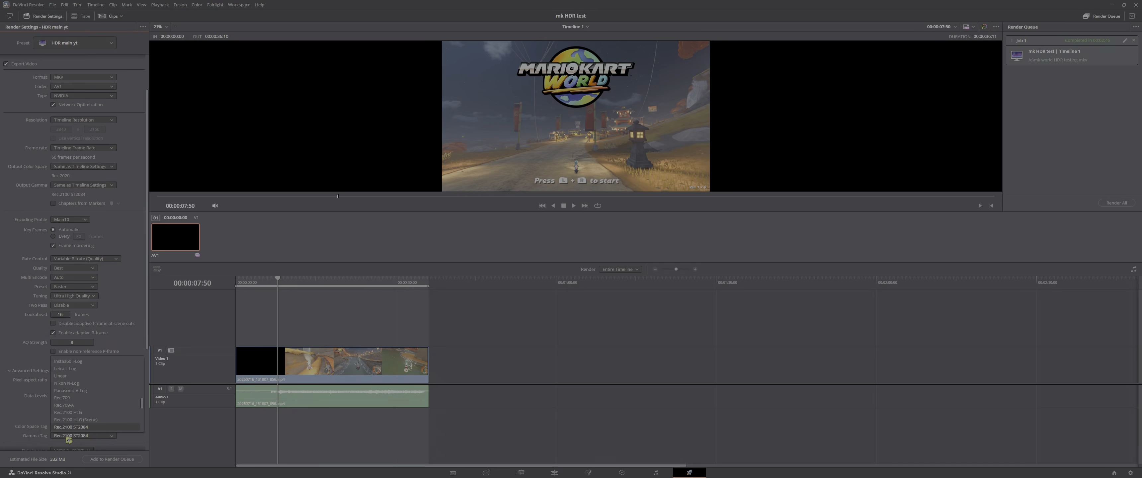
pyautogui.click(20, 445)
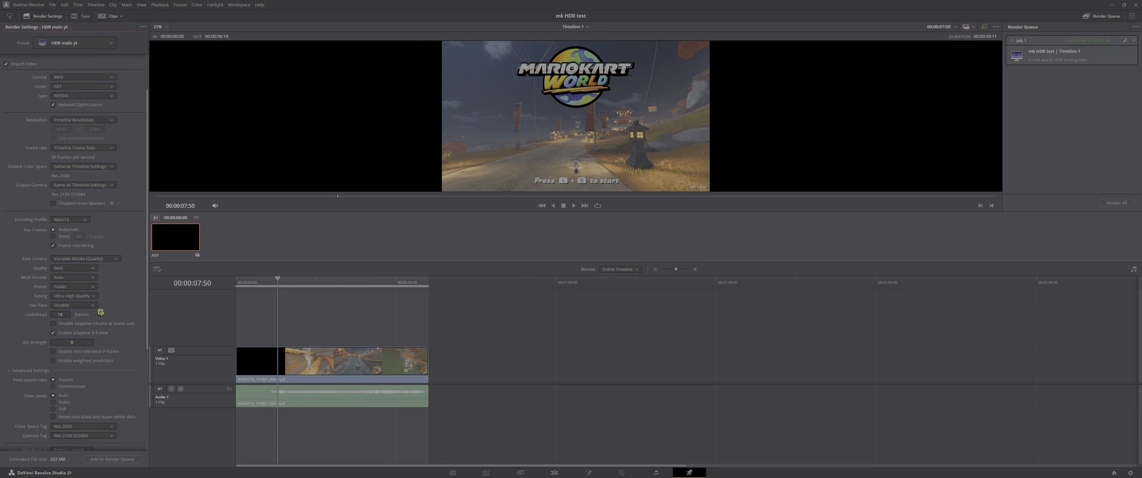
pyautogui.click(114, 427)
pyautogui.scroll(2, 112, 381)
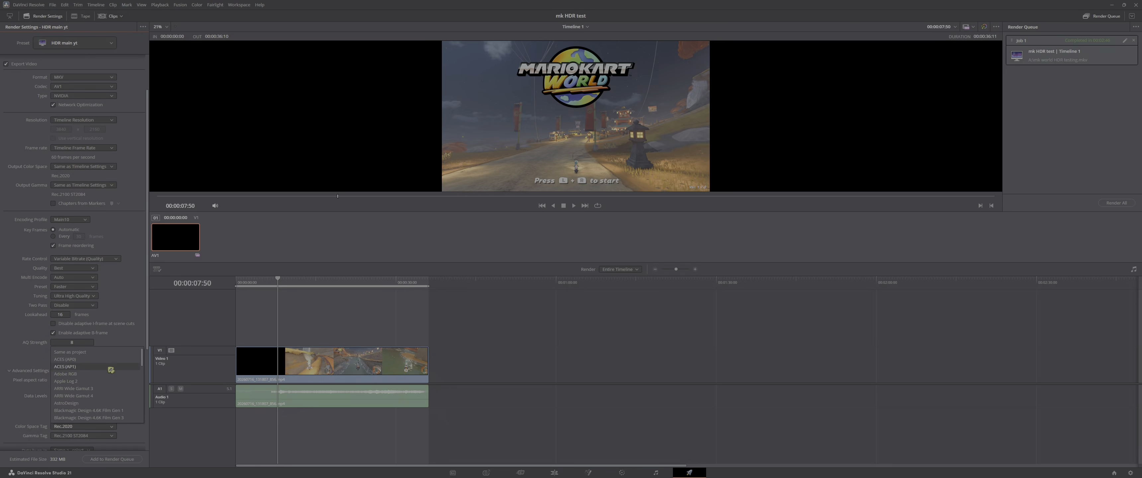
pyautogui.click(24, 410)
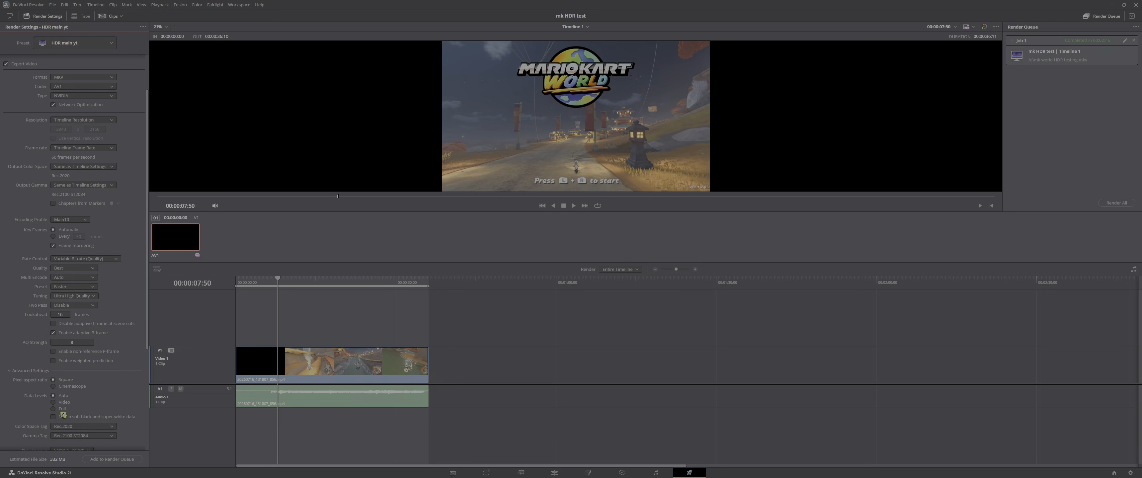
# Review the management options for the saved render presets and the list of available presets
pyautogui.click(146, 27)
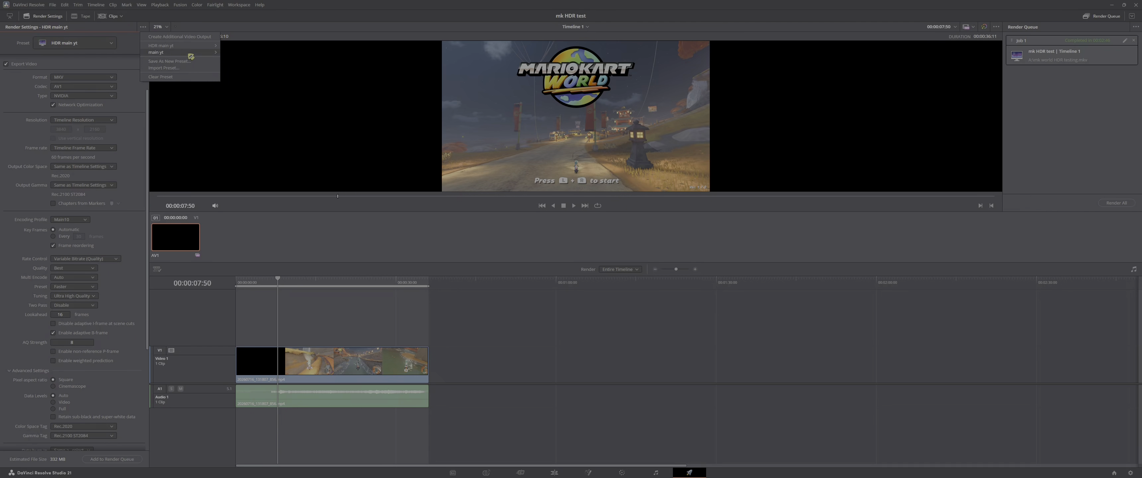
pyautogui.moveTo(190, 49)
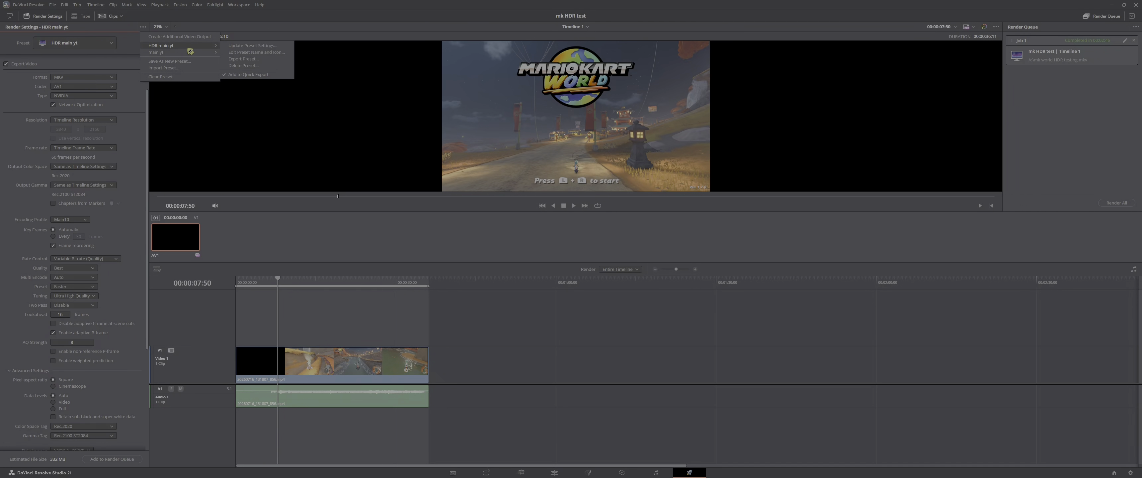
pyautogui.click(98, 43)
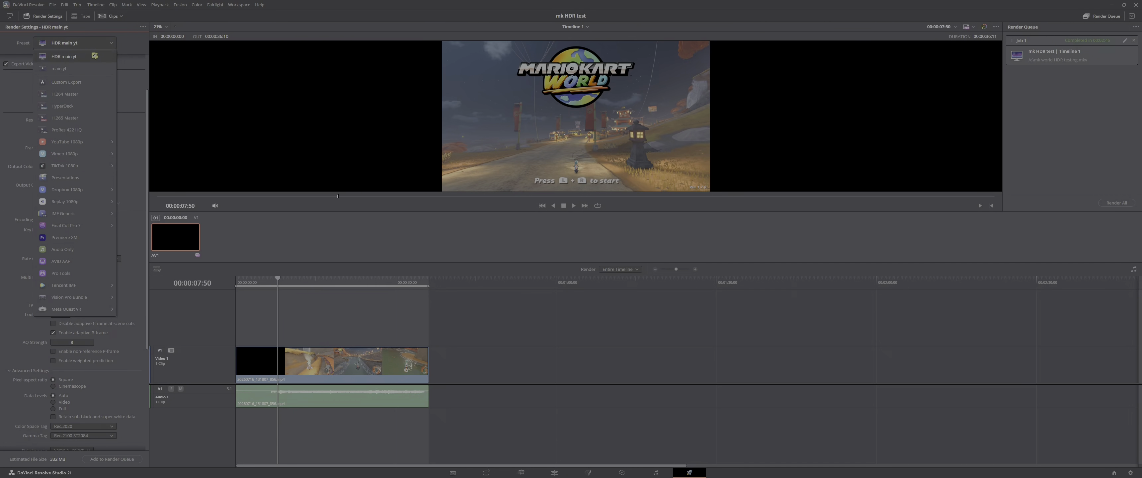
pyautogui.click(134, 43)
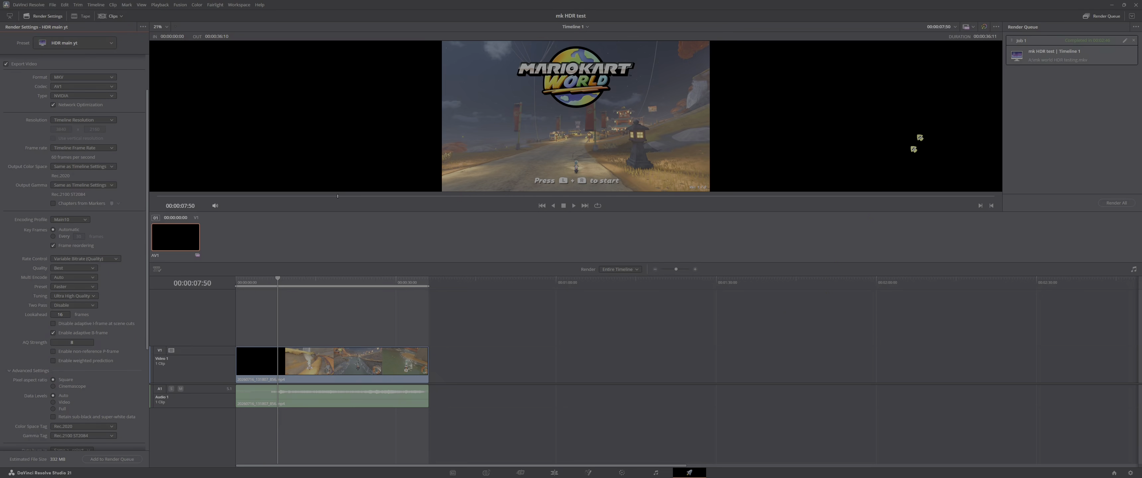
# Minimize the editor, switch to AVerMedia Streaming Center and open its record settings
pyautogui.click(1116, 4)
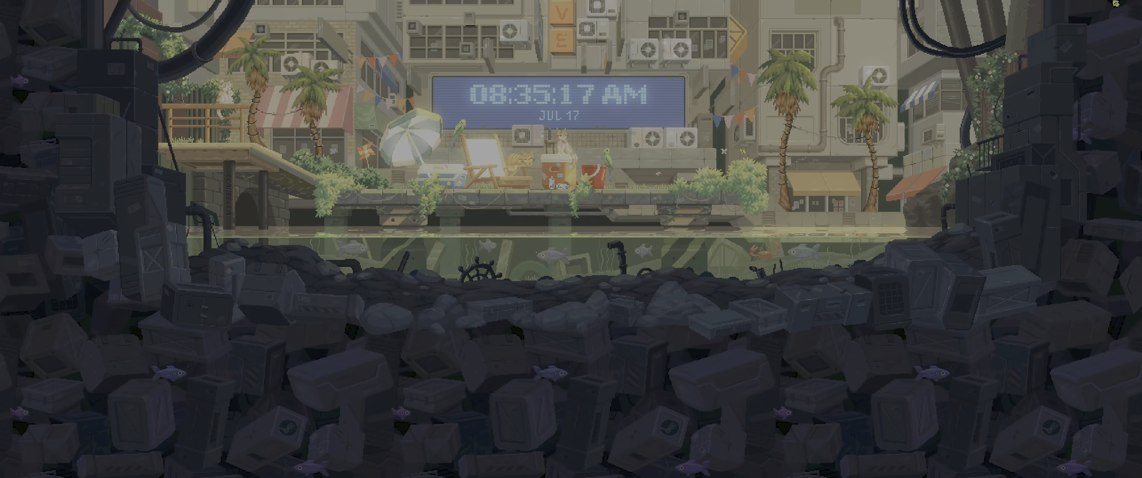
pyautogui.moveTo(738, 474)
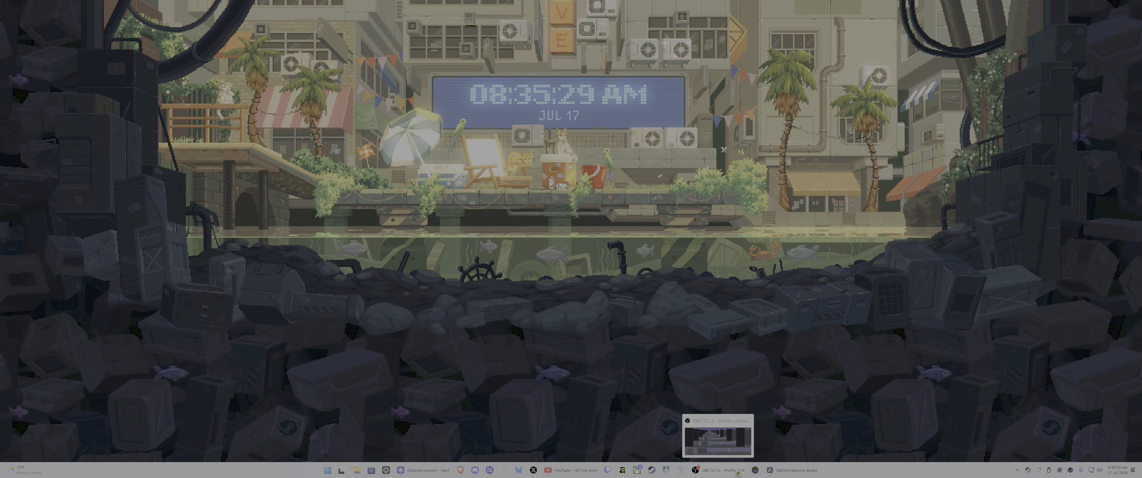
pyautogui.click(680, 470)
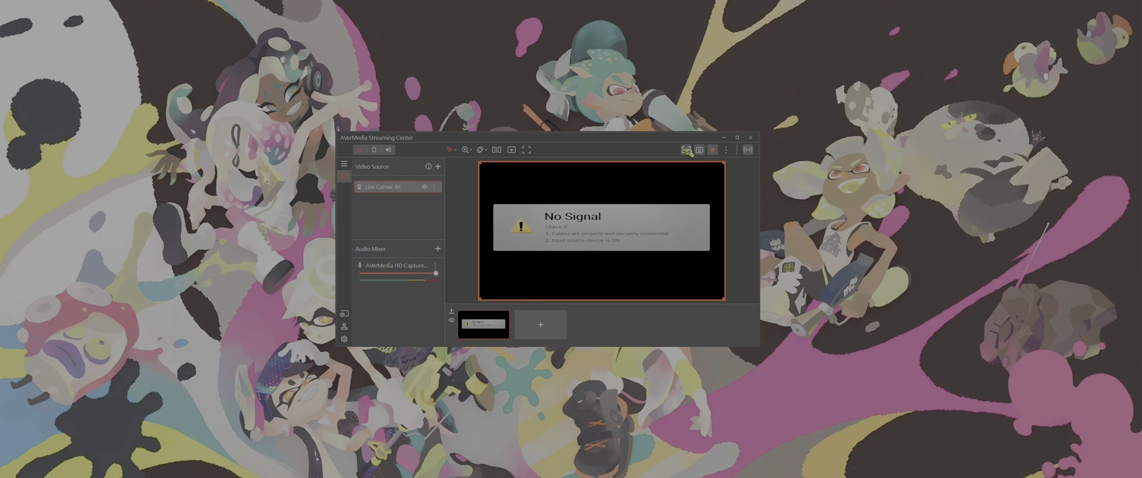
pyautogui.click(345, 339)
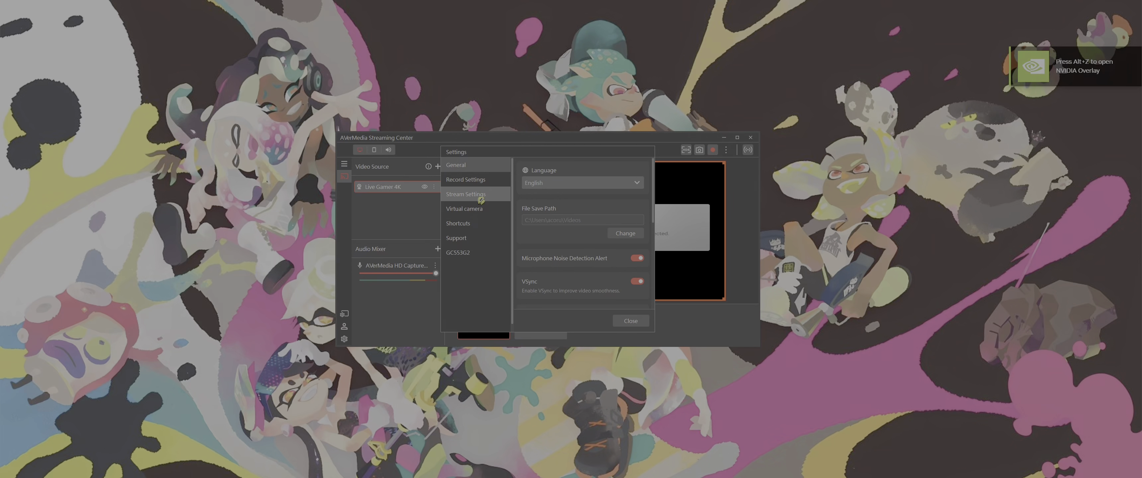
pyautogui.click(478, 185)
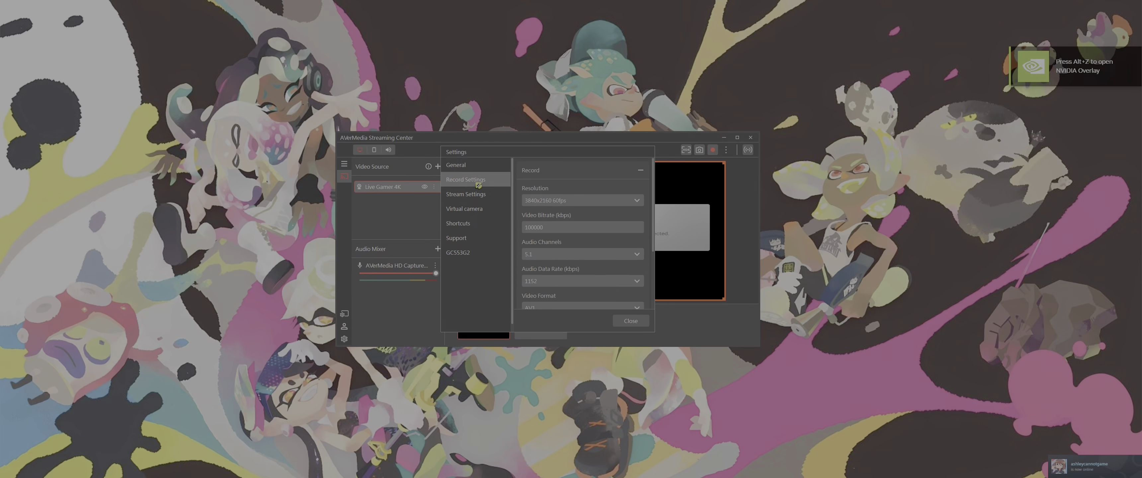
# Review the resolution and frame rate options available for recording
pyautogui.click(557, 201)
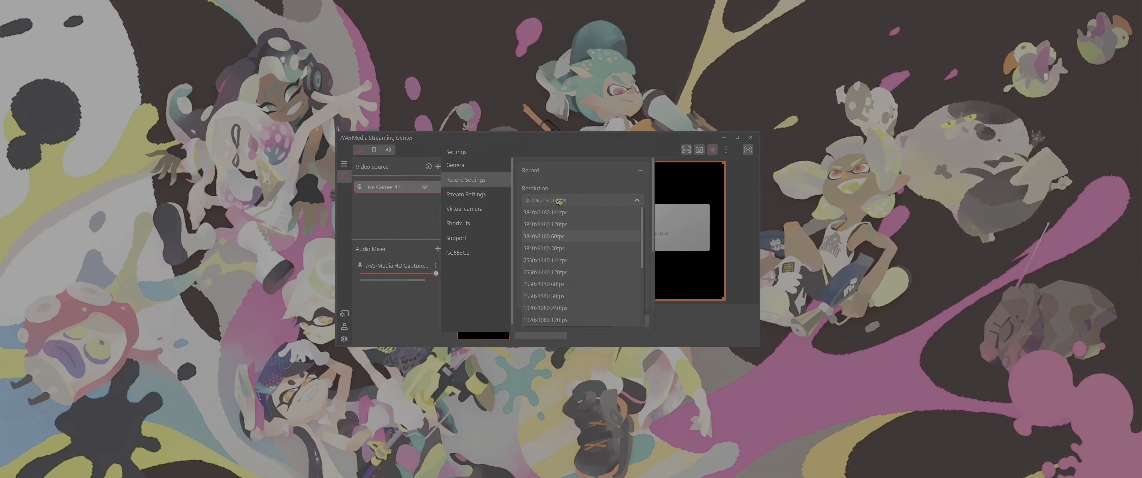
pyautogui.click(559, 201)
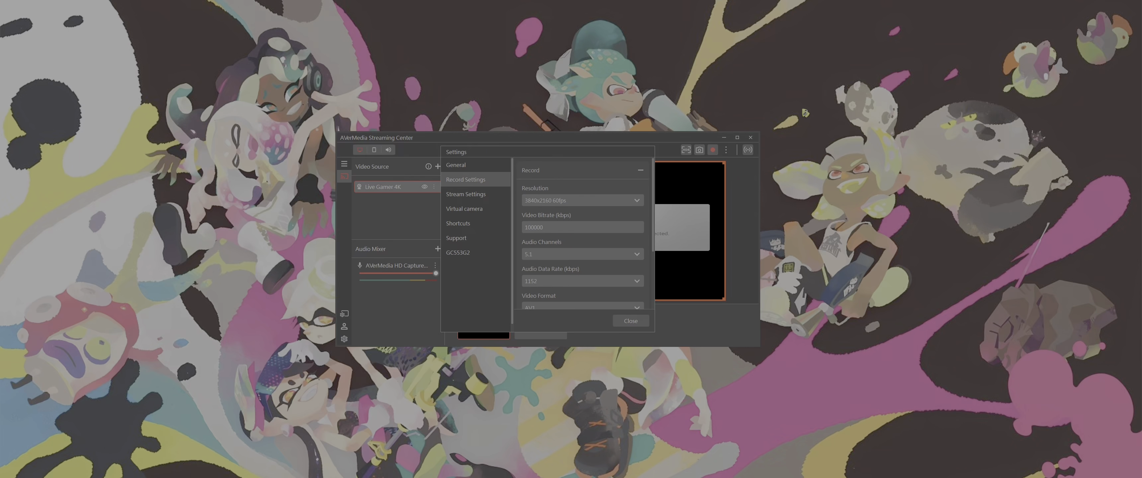
pyautogui.rightClick(1058, 471)
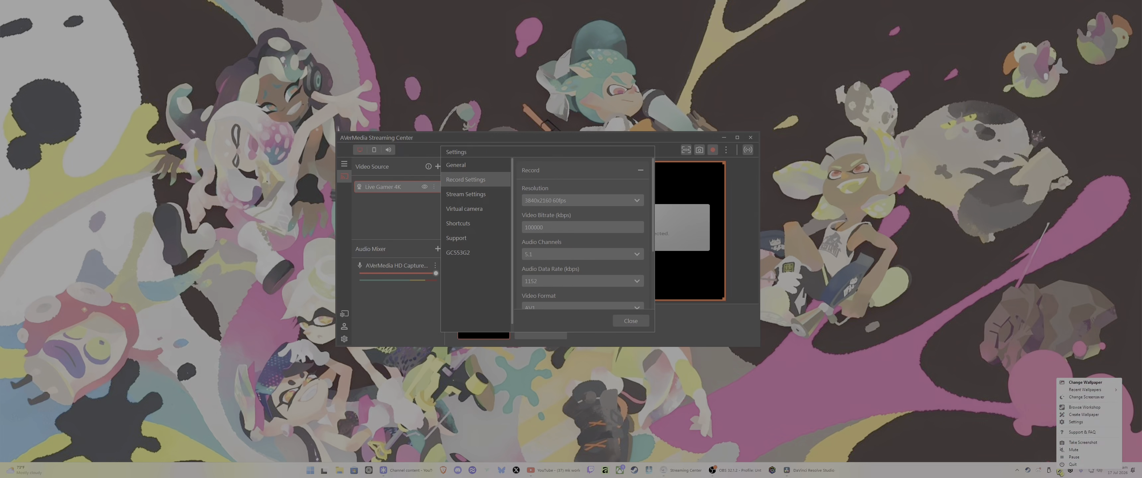
pyautogui.click(1061, 467)
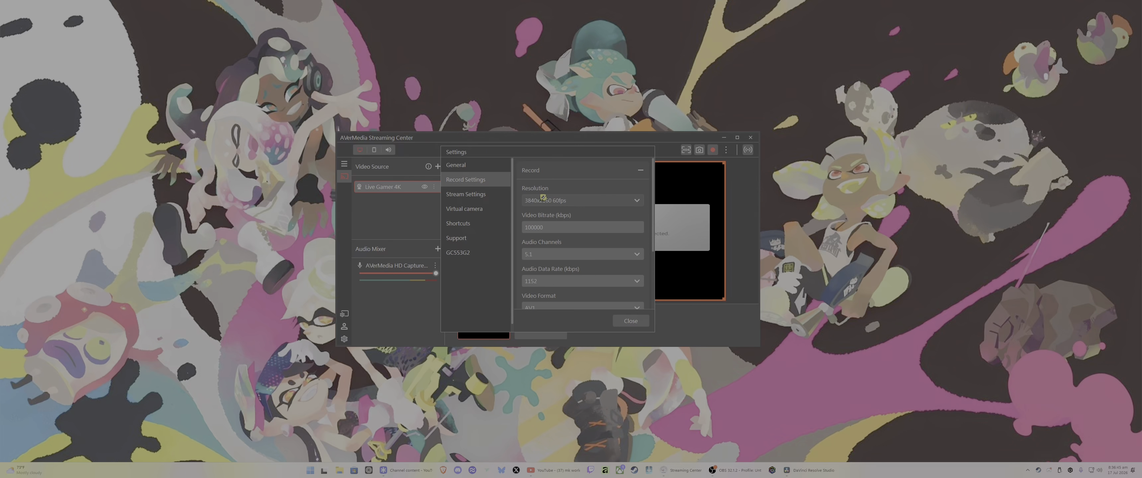
pyautogui.click(549, 200)
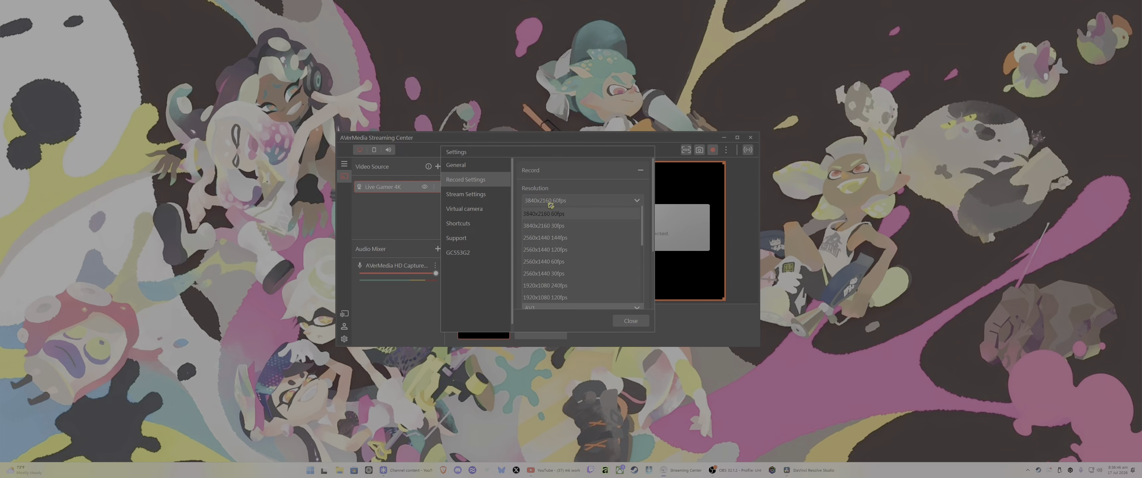
pyautogui.click(596, 196)
# Check the recording's video bitrate and select 5.1 audio channels
pyautogui.doubleClick(563, 226)
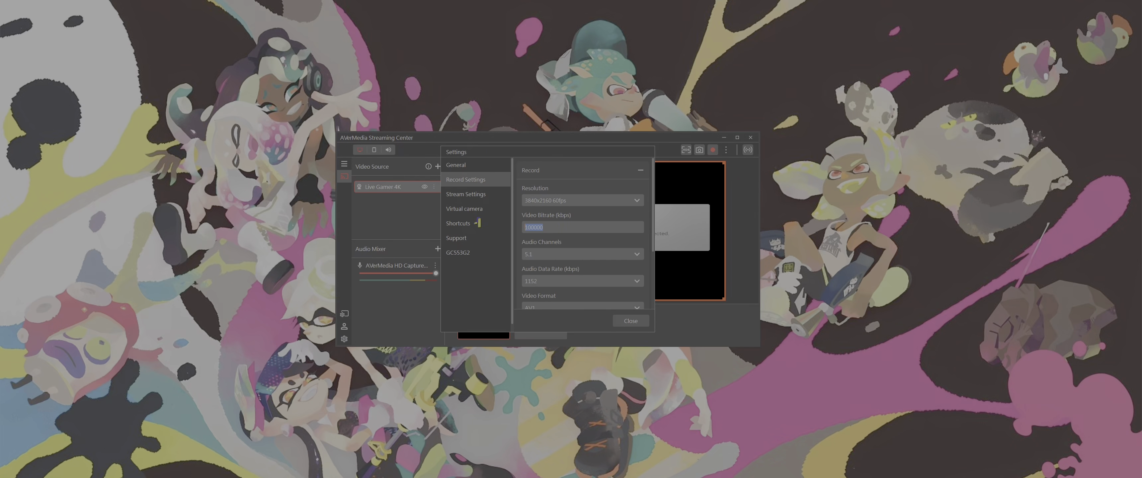
pyautogui.click(575, 231)
pyautogui.scroll(-2, 655, 251)
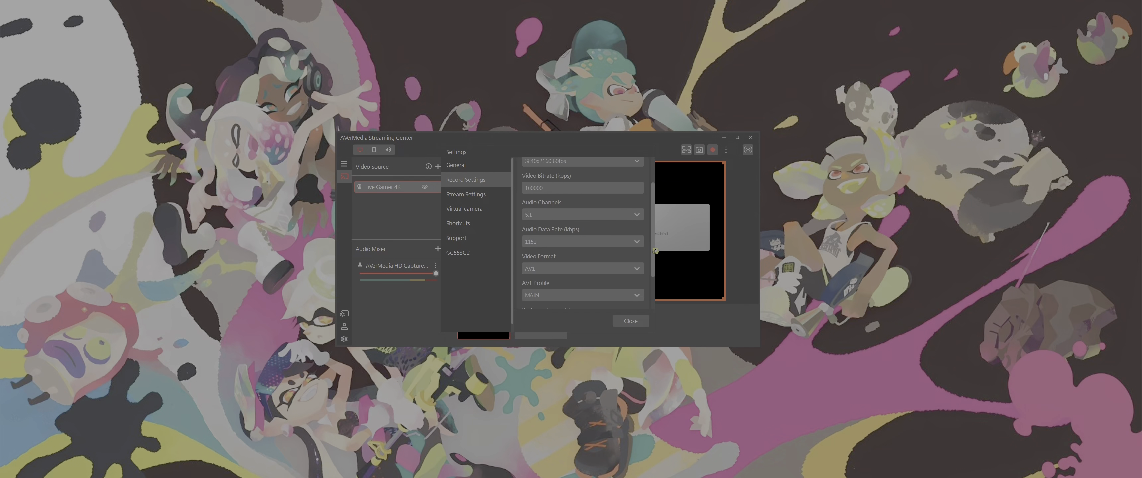
pyautogui.scroll(-1, 655, 251)
pyautogui.click(529, 184)
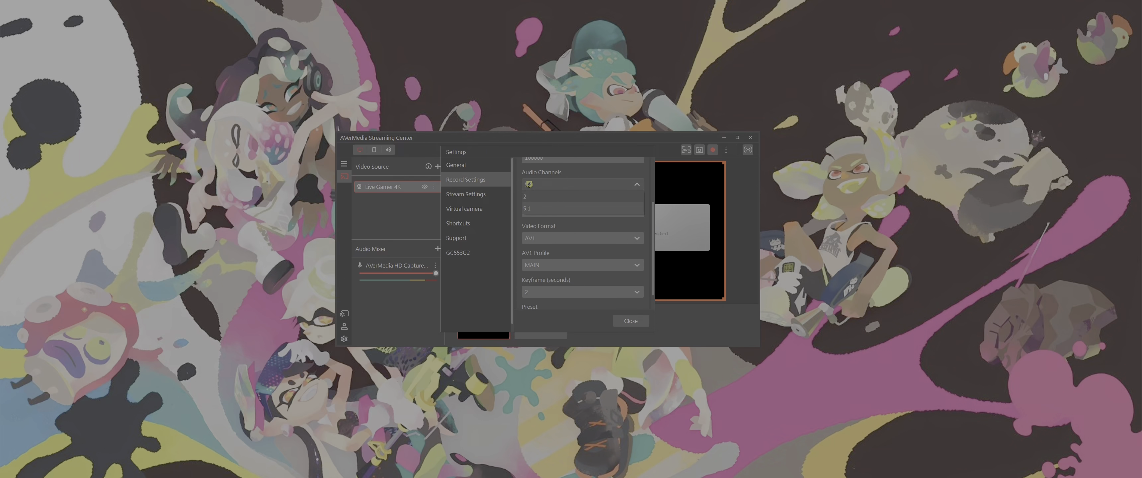
pyautogui.click(529, 207)
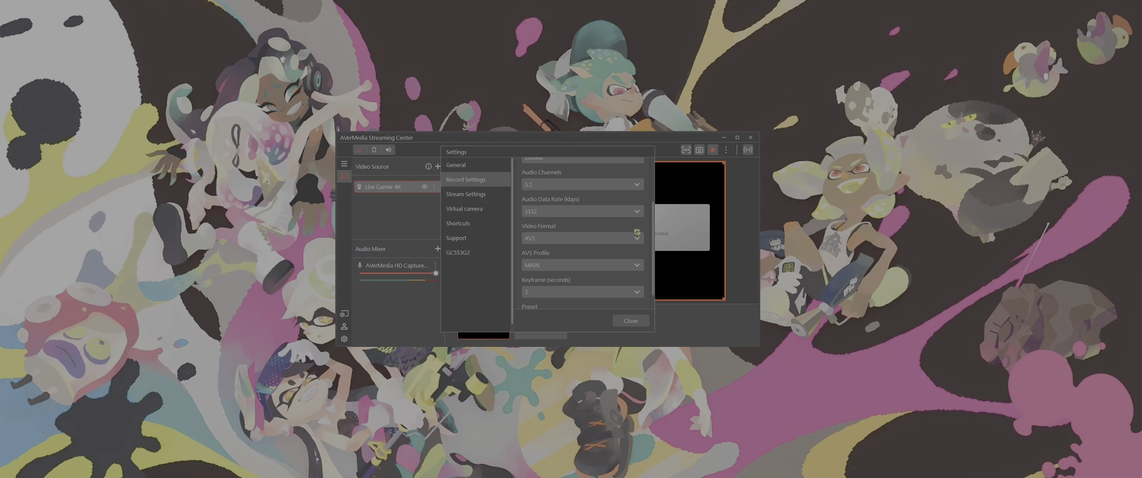
# Review the video format and AV1 profile options in the record settings
pyautogui.scroll(3, 637, 233)
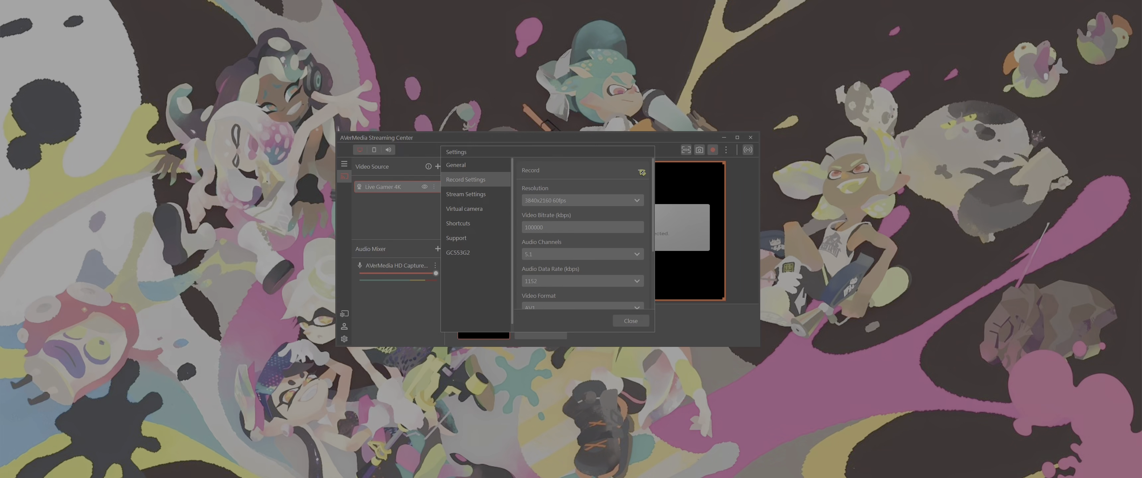
pyautogui.scroll(-3, 576, 213)
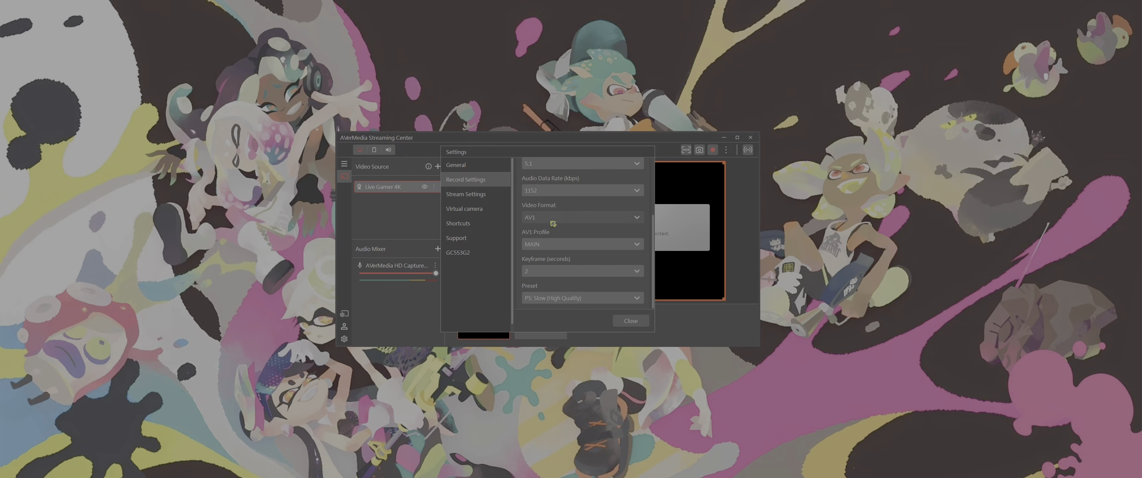
pyautogui.click(552, 244)
pyautogui.click(553, 244)
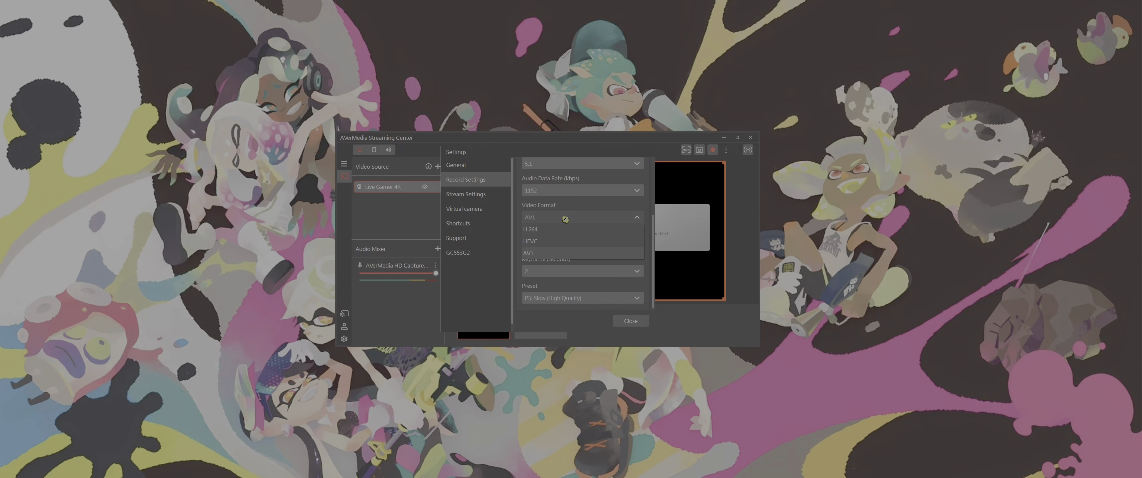
pyautogui.click(562, 248)
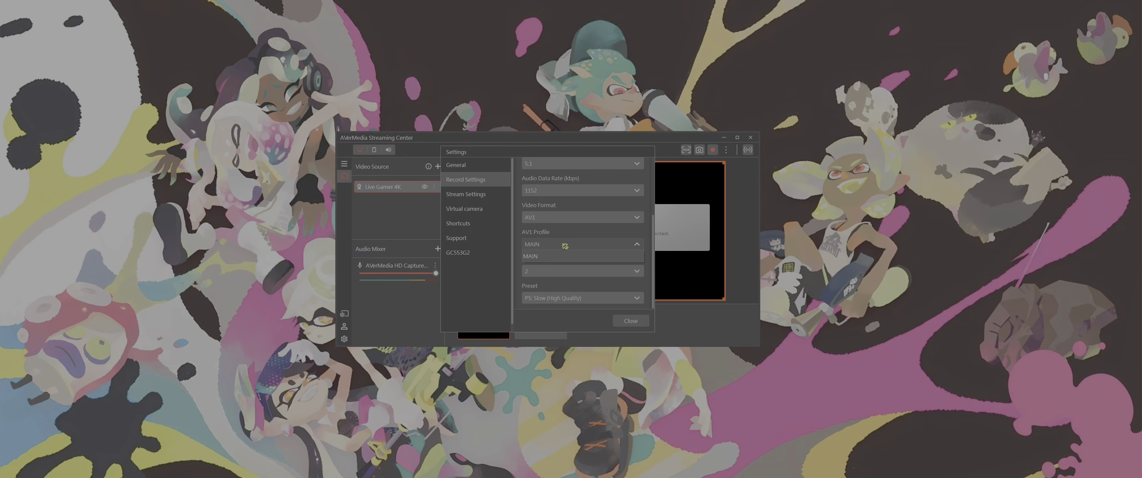
pyautogui.click(564, 246)
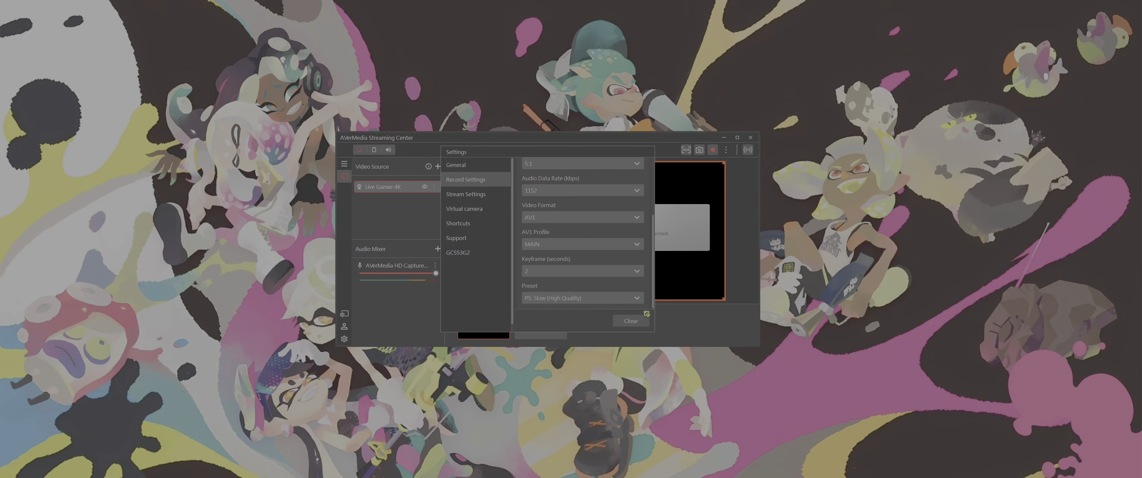
# Review the encoder preset options in the record settings and close AVerMedia Streaming Center
pyautogui.click(581, 299)
pyautogui.click(581, 300)
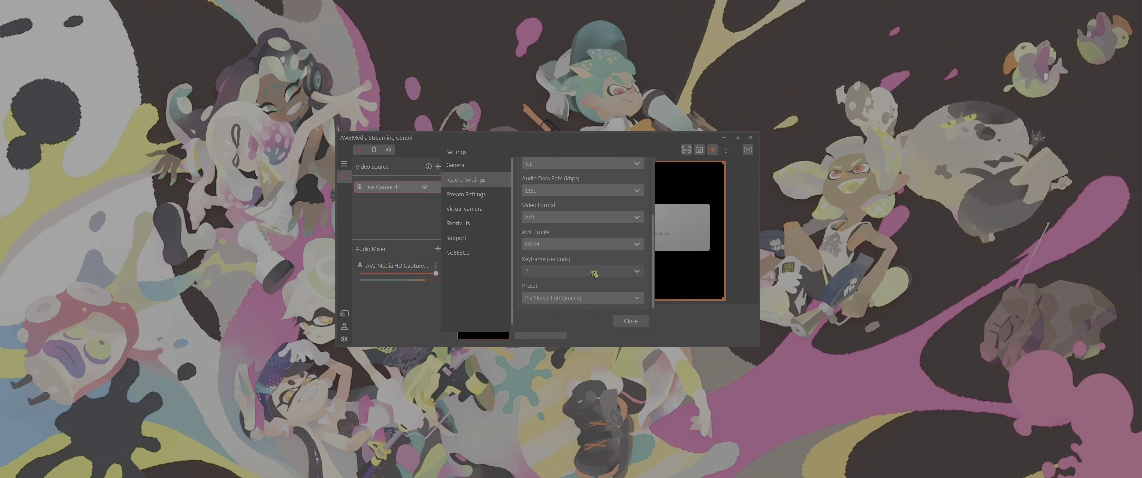
pyautogui.click(593, 302)
pyautogui.click(591, 303)
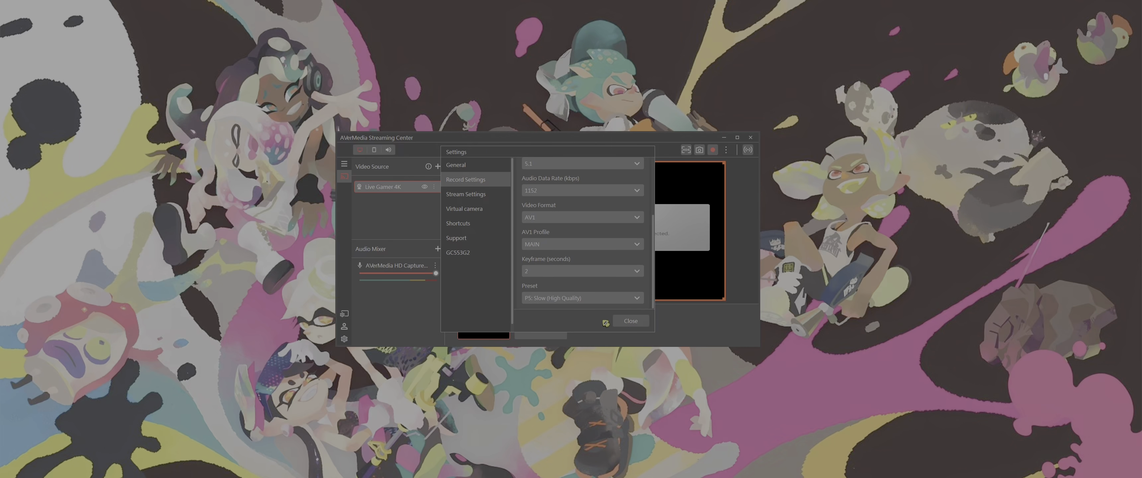
pyautogui.click(629, 319)
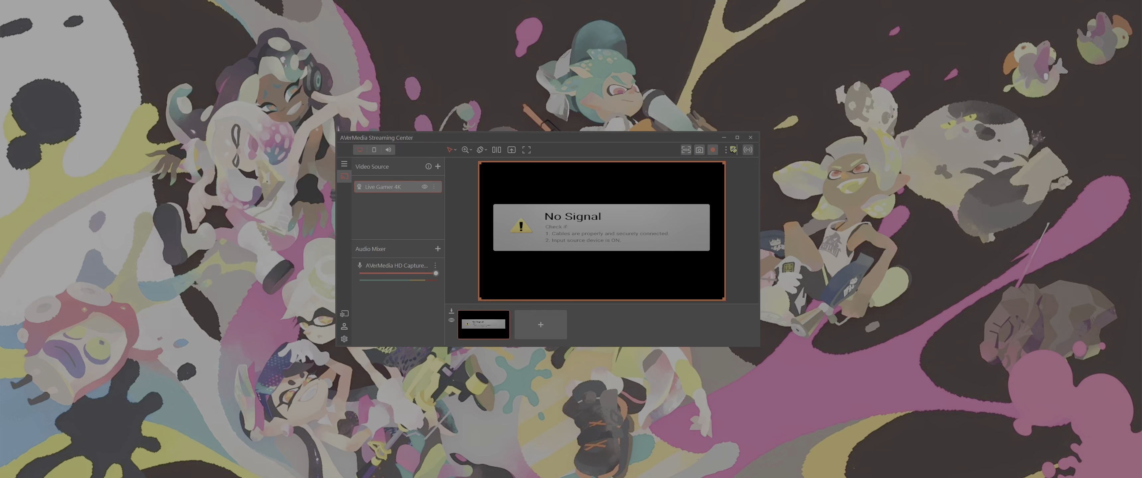
pyautogui.click(751, 139)
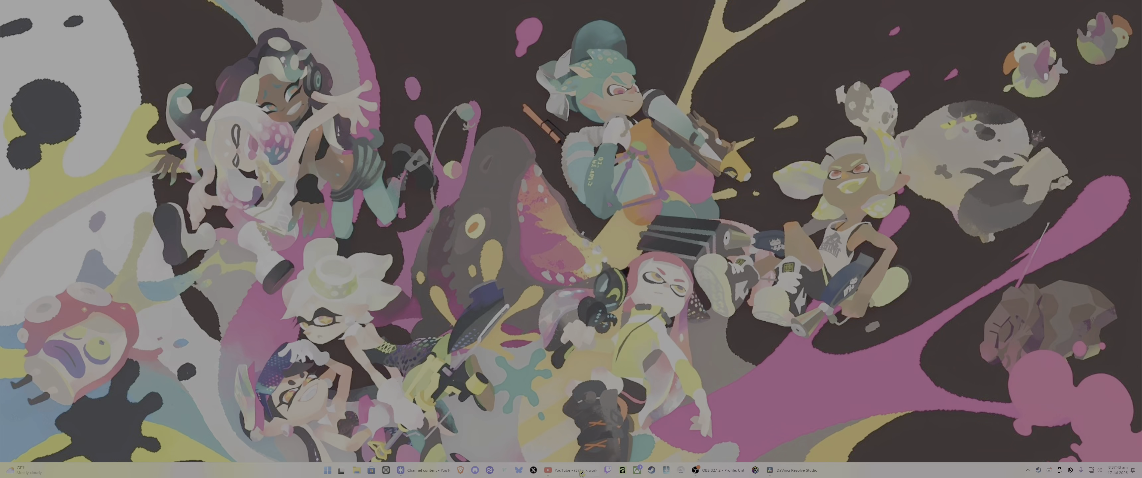
pyautogui.click(582, 472)
pyautogui.click(1135, 3)
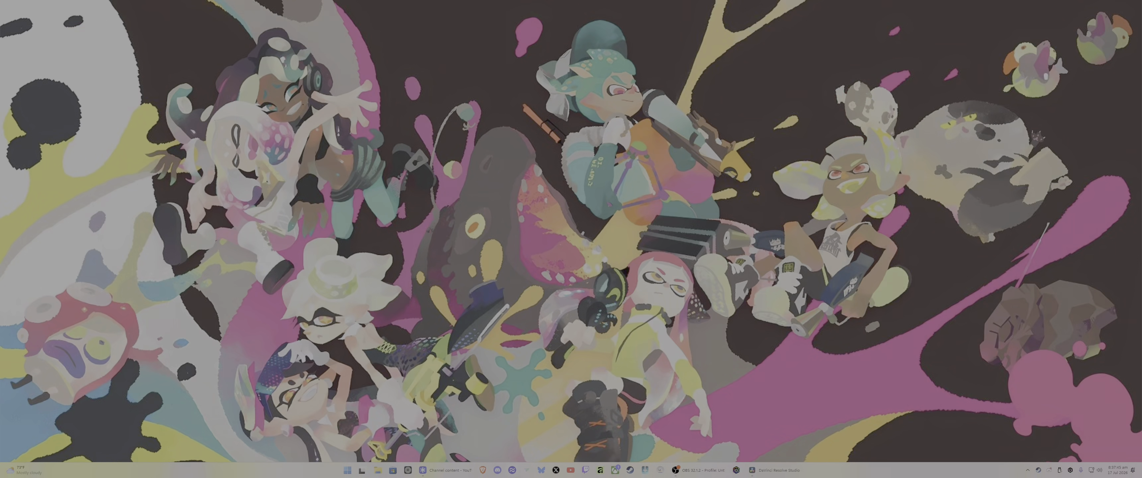
pyautogui.click(571, 470)
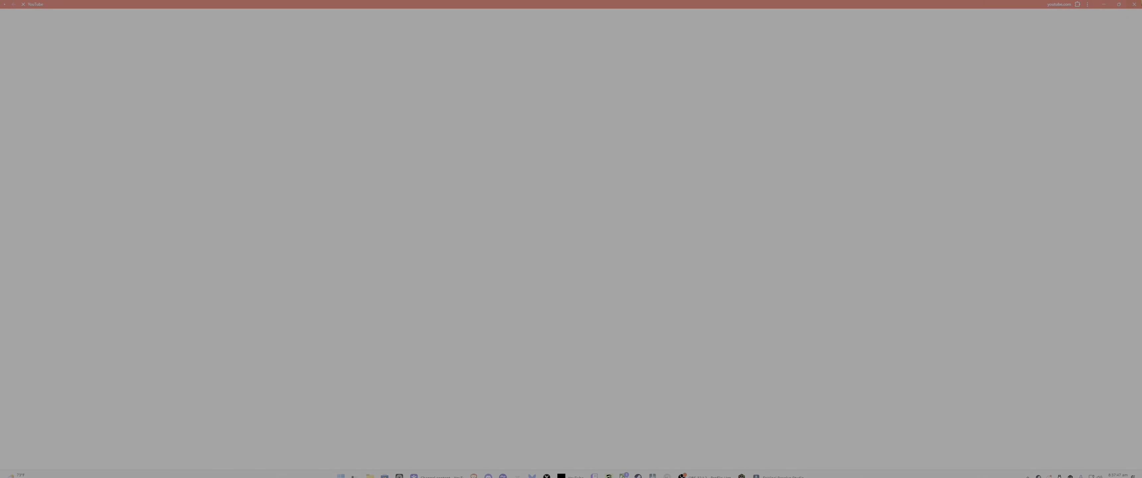
pyautogui.click(1135, 4)
pyautogui.click(443, 474)
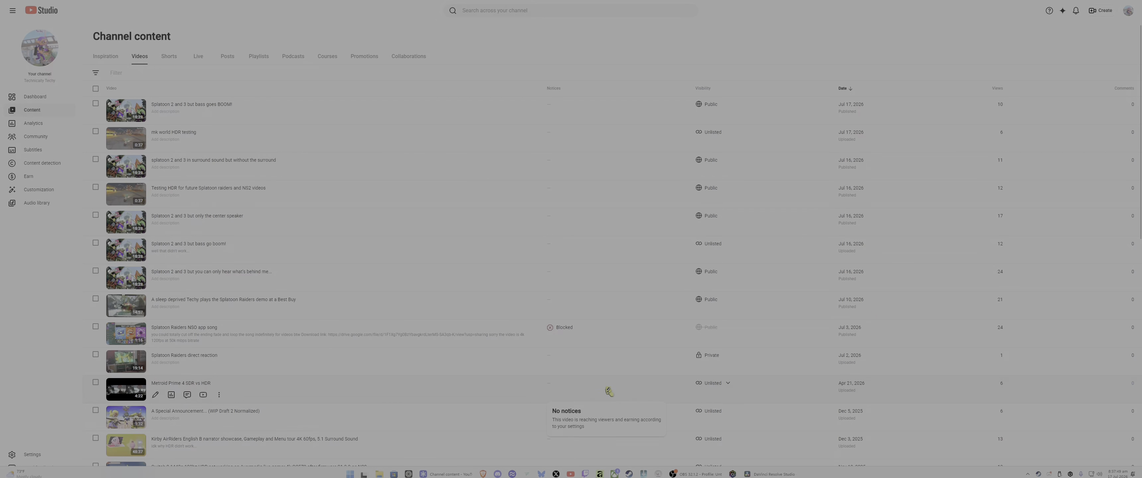
pyautogui.moveTo(982, 6)
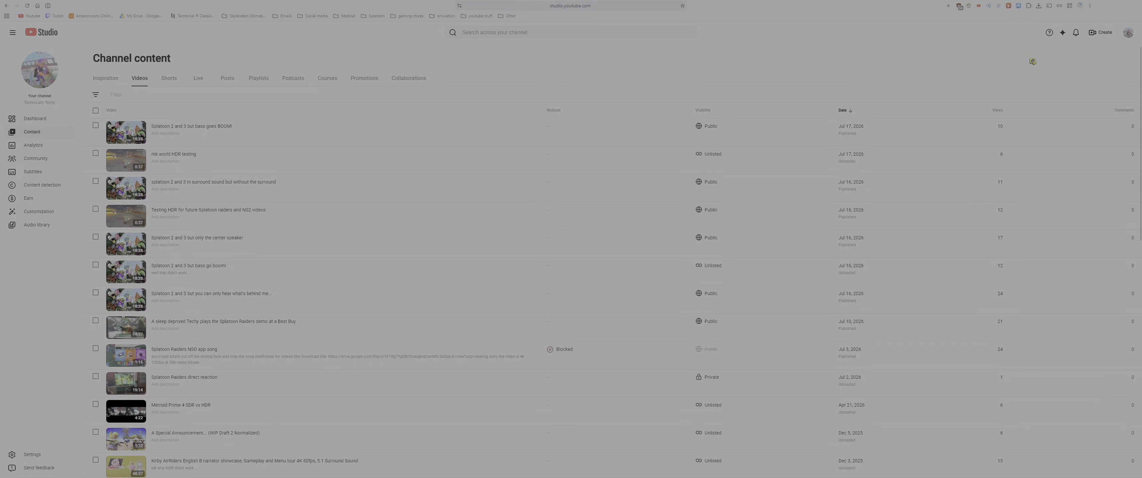
pyautogui.moveTo(171, 145)
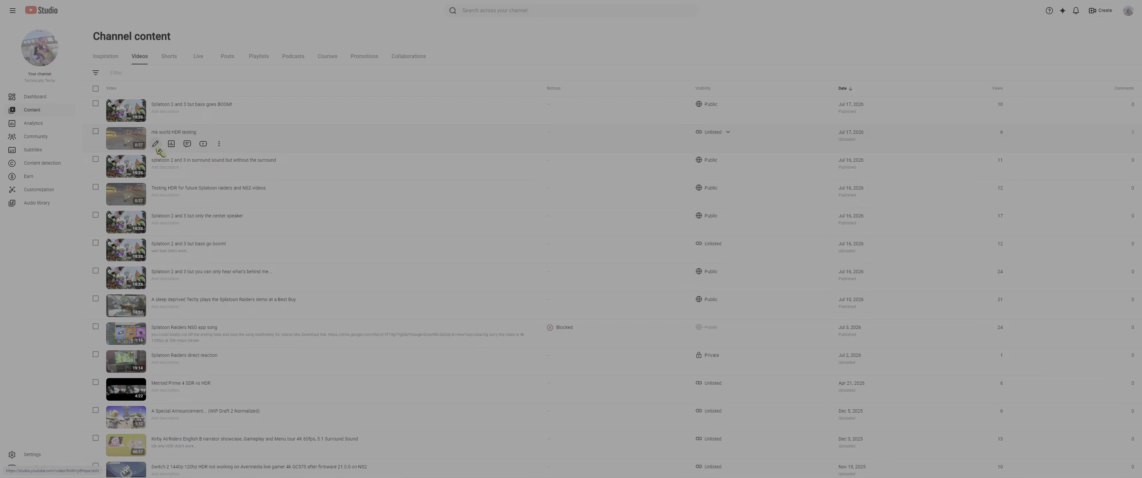
pyautogui.click(203, 144)
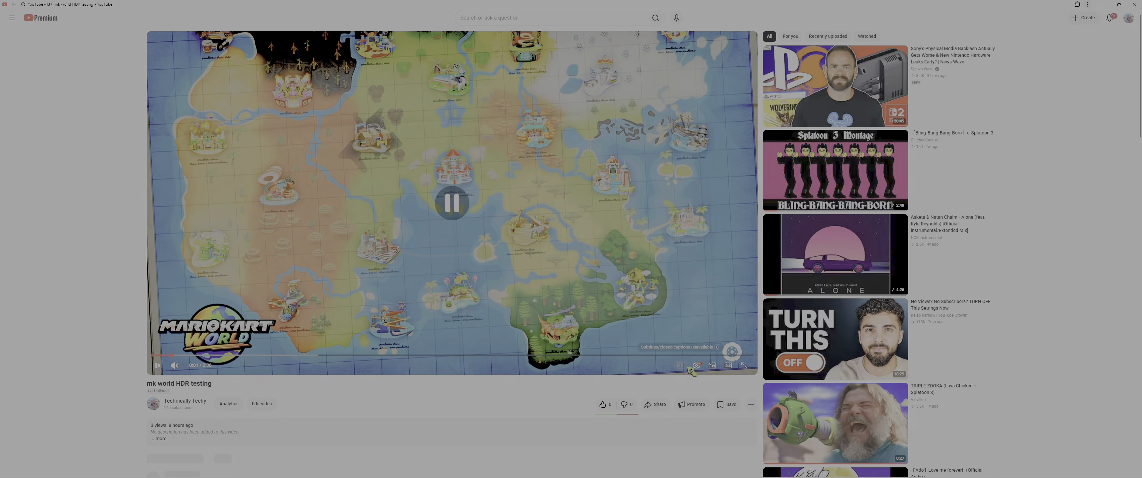
pyautogui.click(695, 366)
pyautogui.click(714, 346)
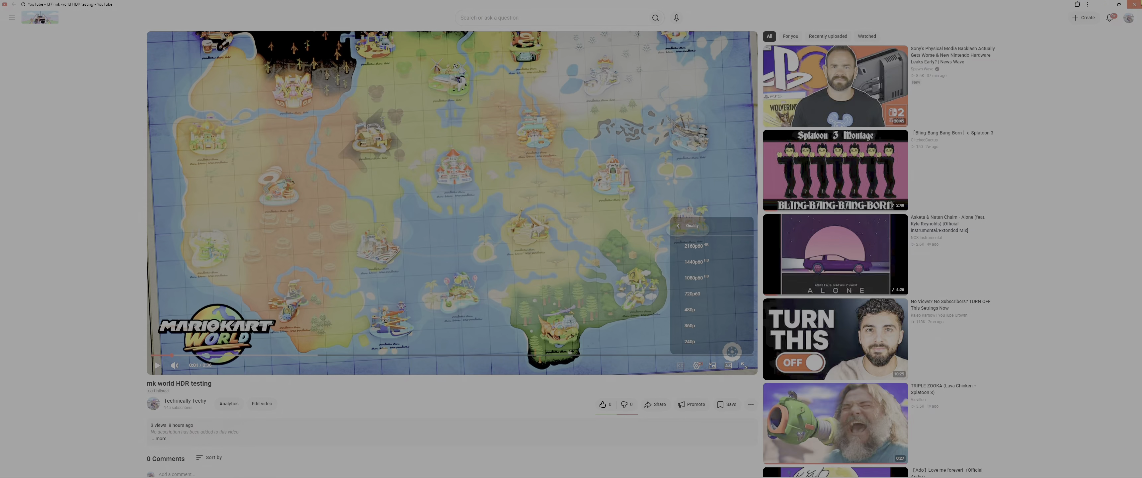
pyautogui.click(1134, 4)
# Play "Testing HDR for future Splatoon raiders and NS2 videos" on YouTube, check its HDR quality options and close the player window
pyautogui.click(205, 202)
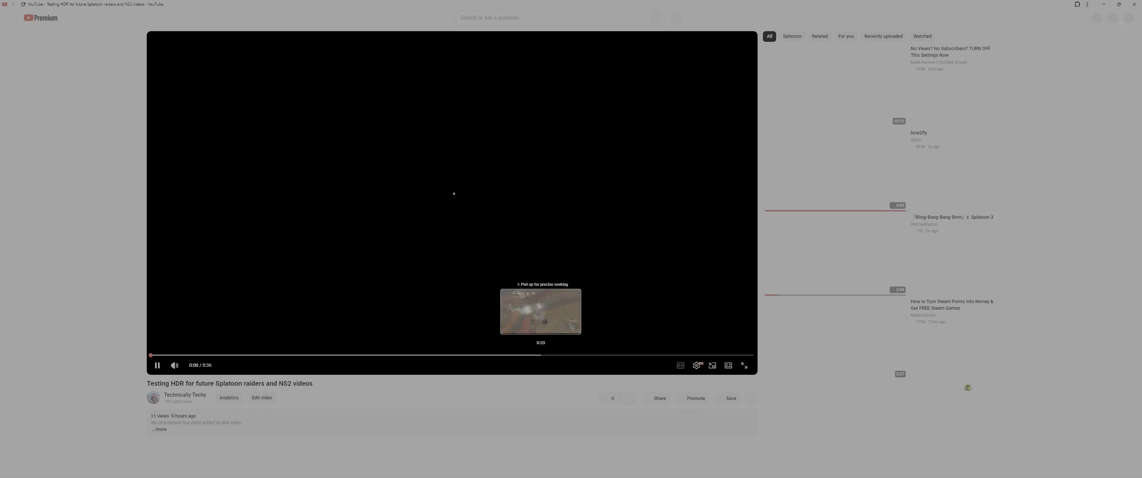
pyautogui.click(697, 365)
pyautogui.click(709, 341)
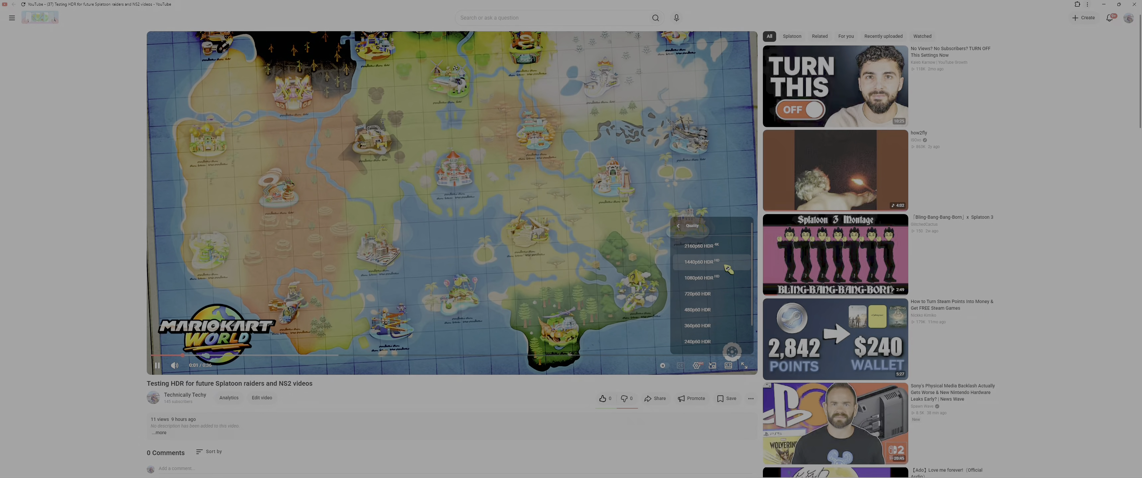
pyautogui.click(729, 261)
pyautogui.click(653, 257)
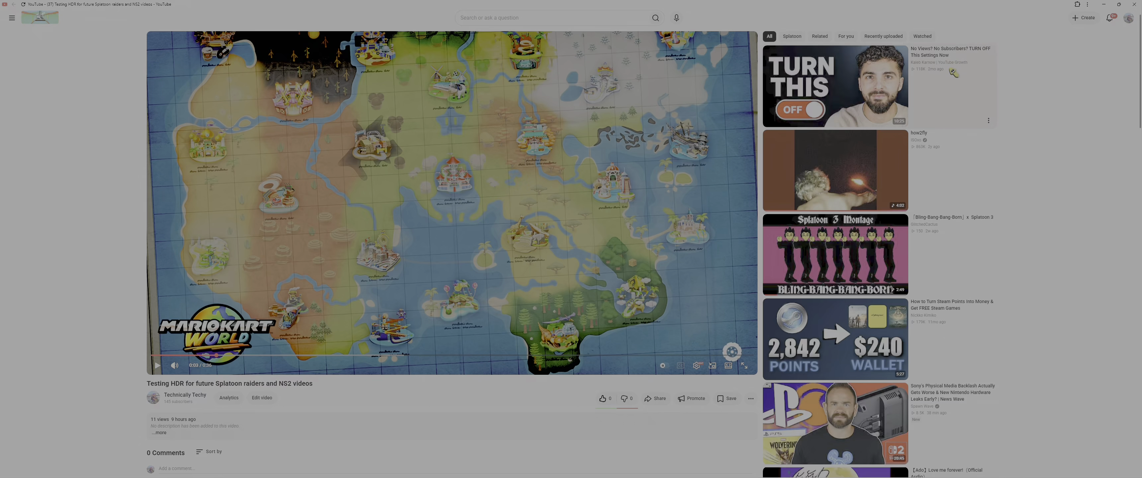
pyautogui.click(1135, 4)
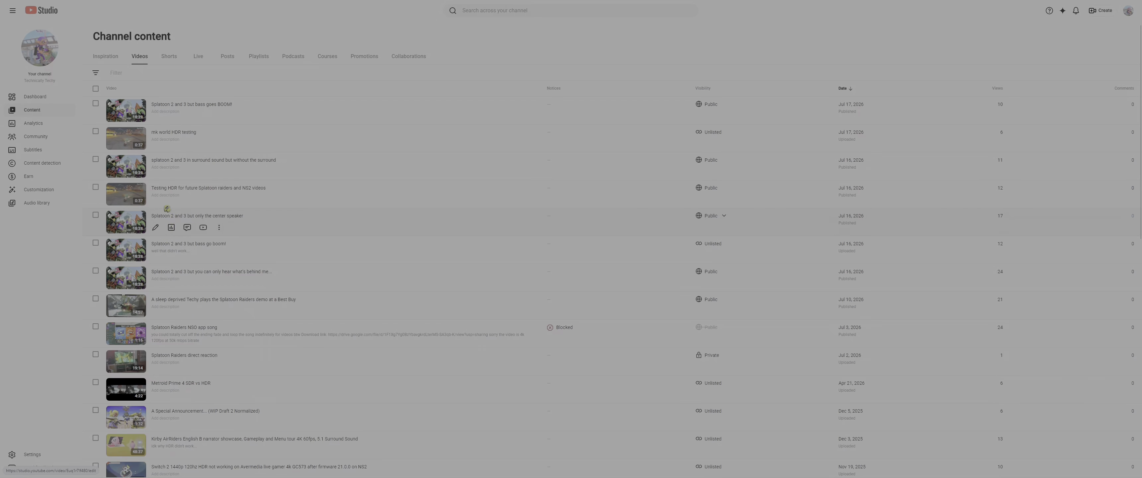
# Open the details of "Testing HDR for future Splatoon raiders and NS2 videos" and check its video quality processing status
pyautogui.click(155, 199)
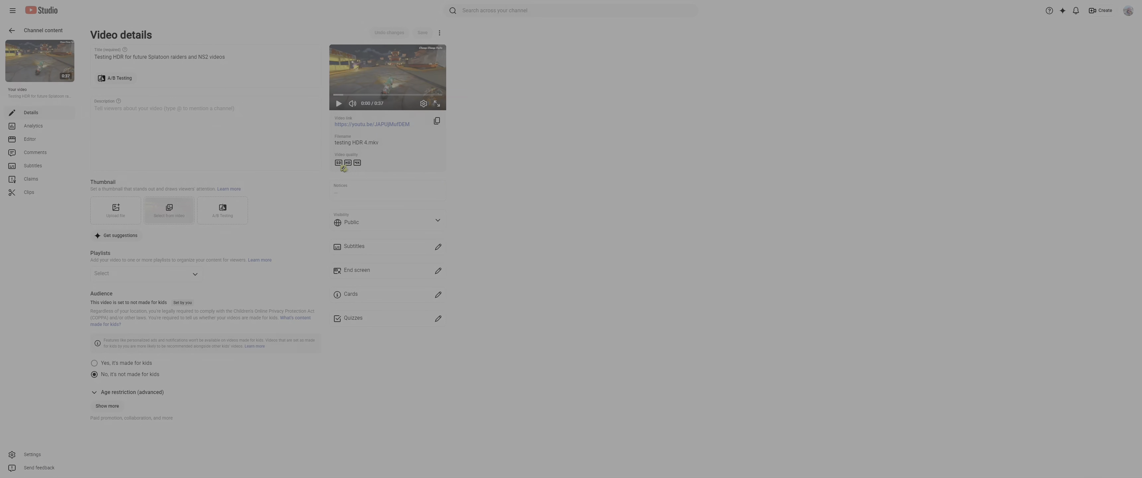
pyautogui.moveTo(342, 165)
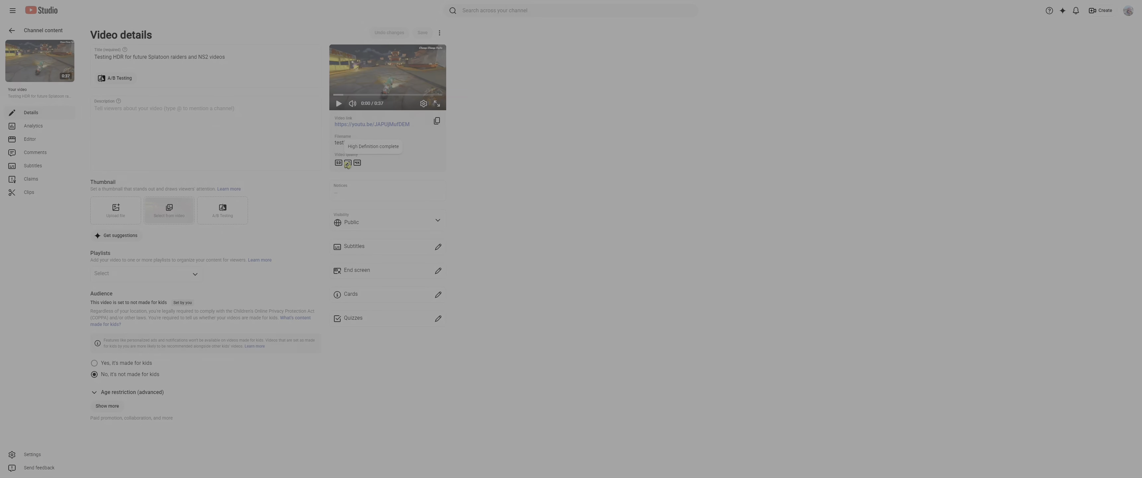